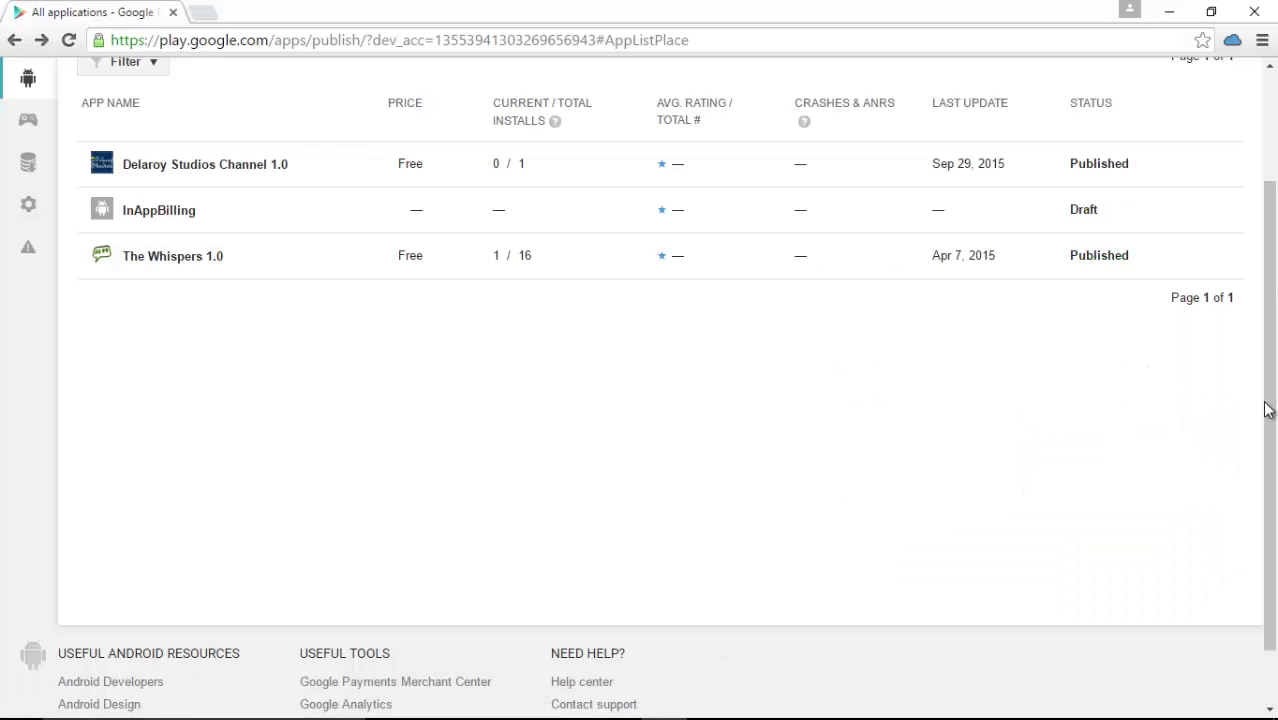
- Open the InAppBilling app's Services & APIs page and copy the application's license key
left_click_drag(1266, 410, 1274, 236)
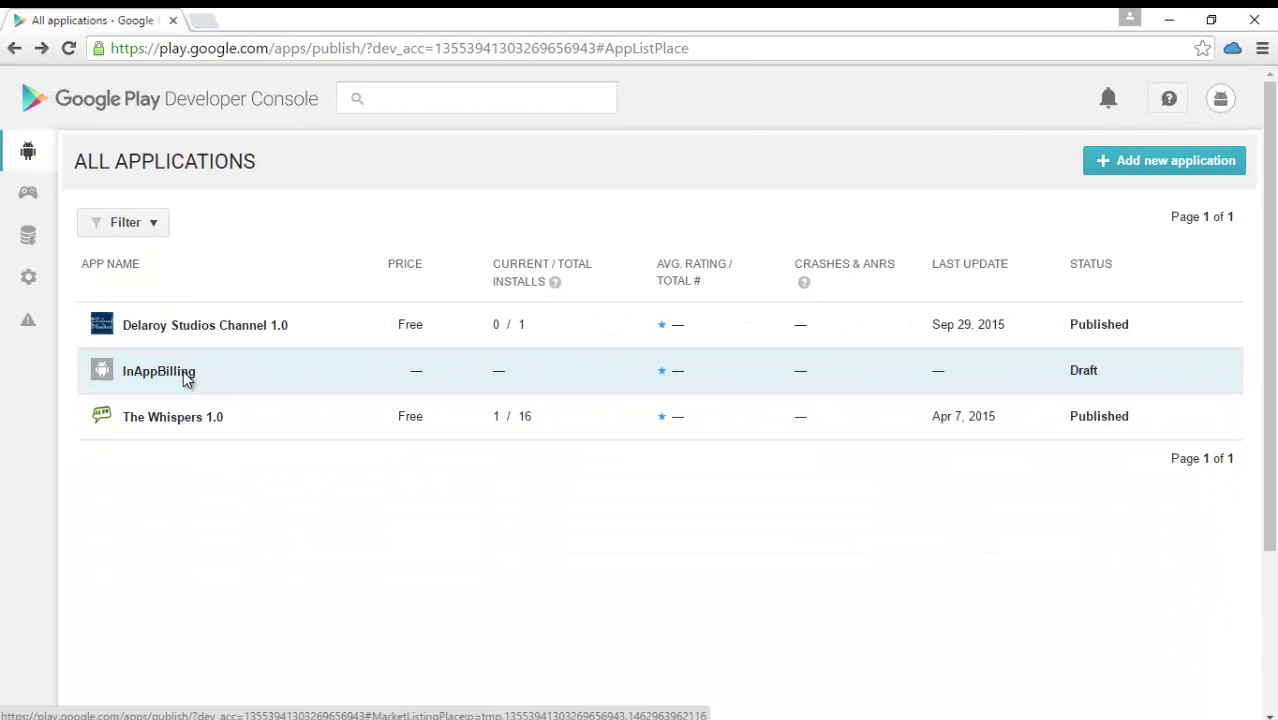
left_click(184, 374)
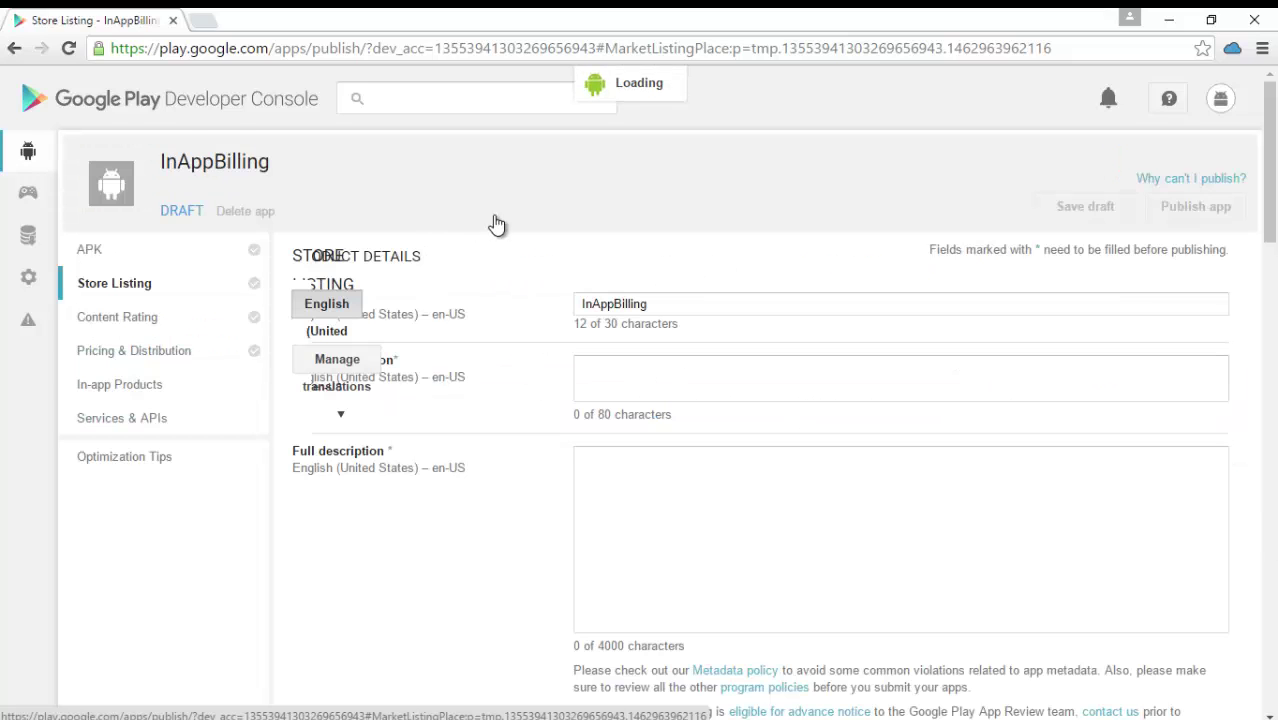
left_click_drag(1275, 190, 1240, 205)
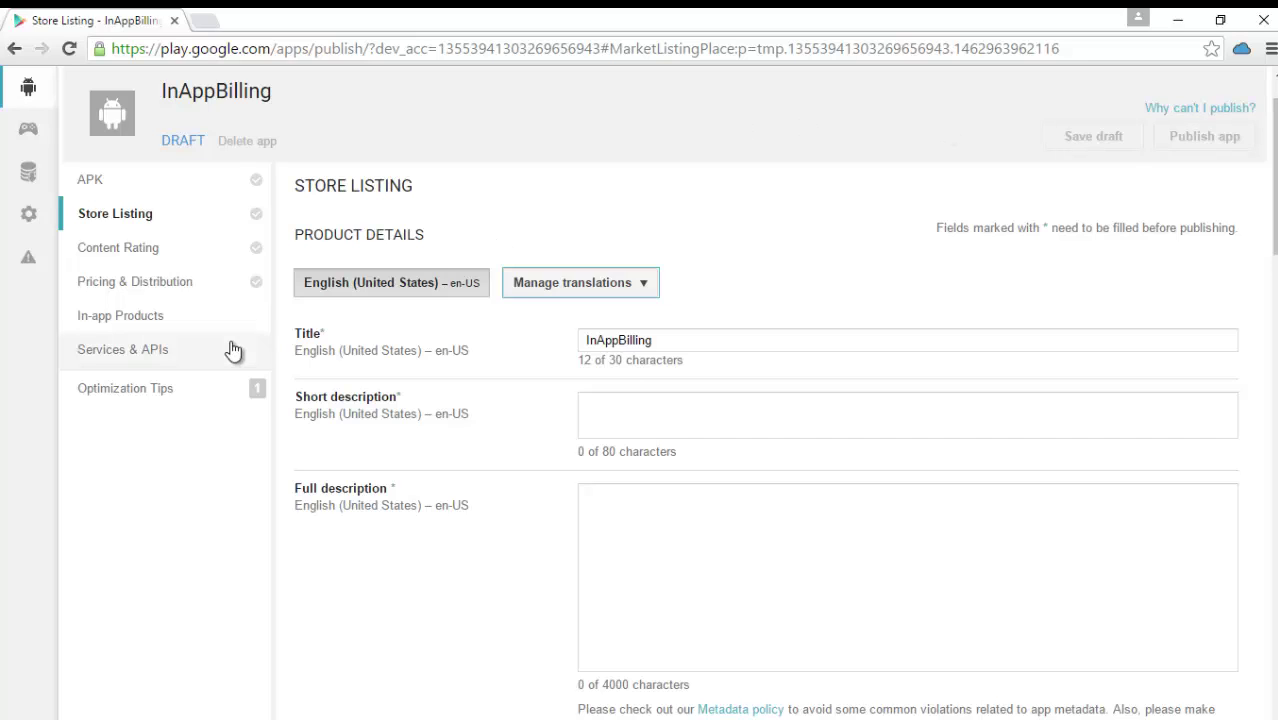
left_click(145, 350)
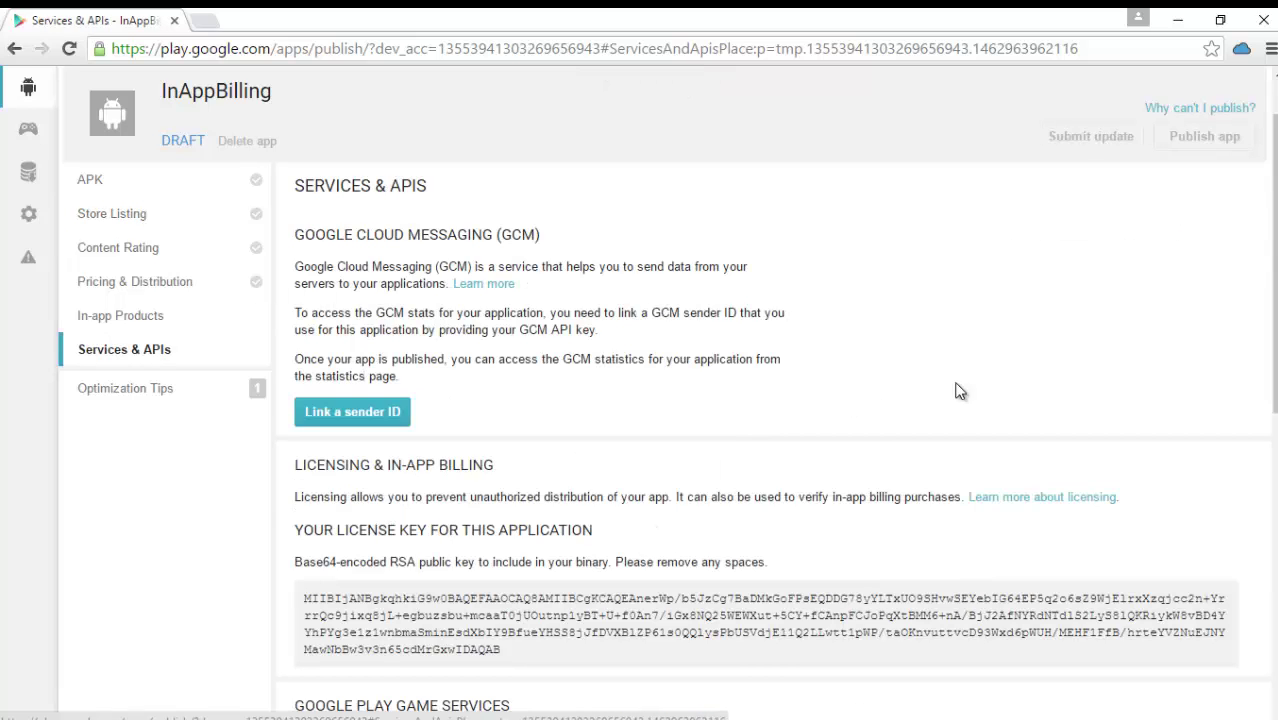
scroll(670, 400, "down", 1)
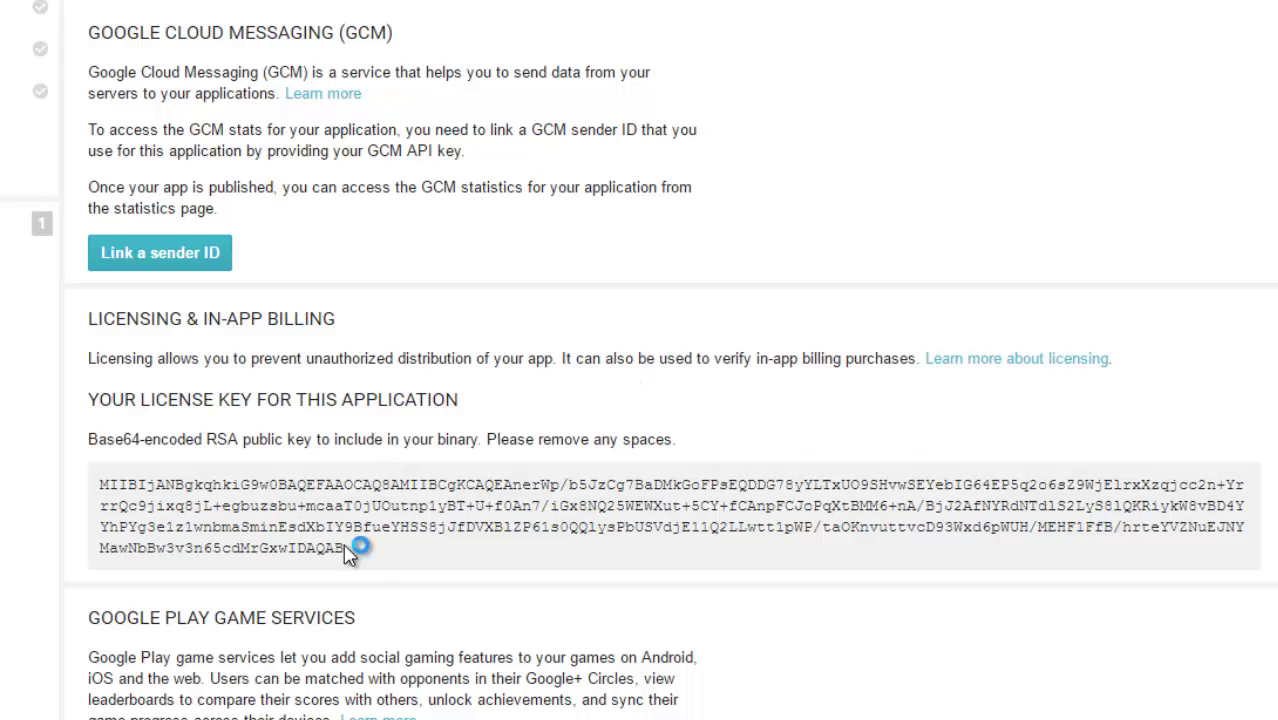
left_click_drag(340, 550, 100, 497)
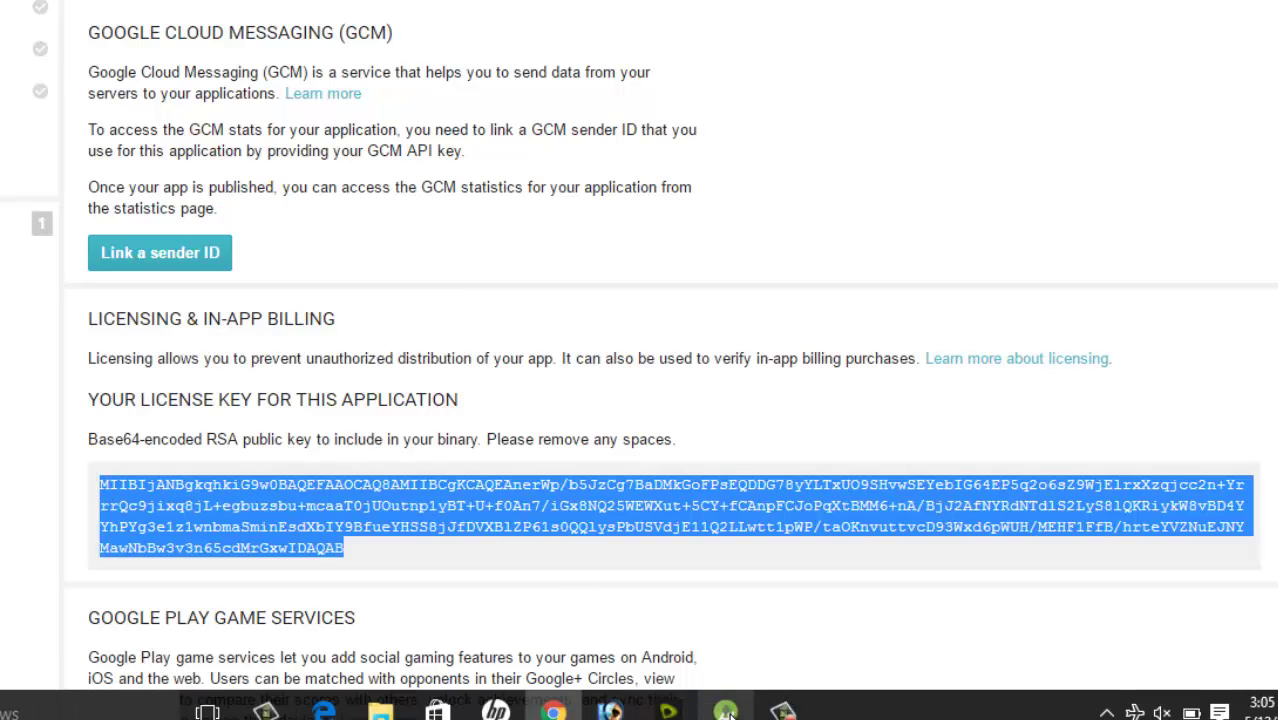
- Switch to Android Studio and replace the <YOUR_KEY_HERE> placeholder in base64EncodedPublicKey with the copied license key
left_click(727, 711)
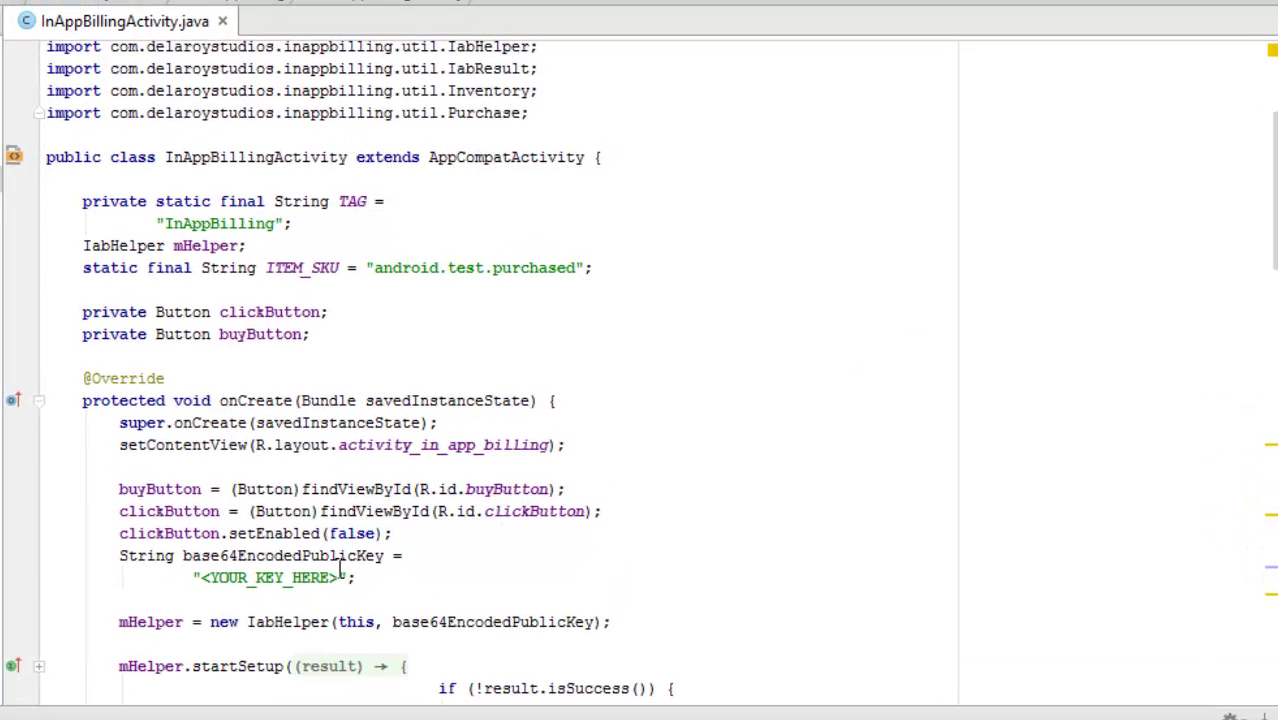
left_click(337, 577)
left_click_drag(322, 577, 202, 582)
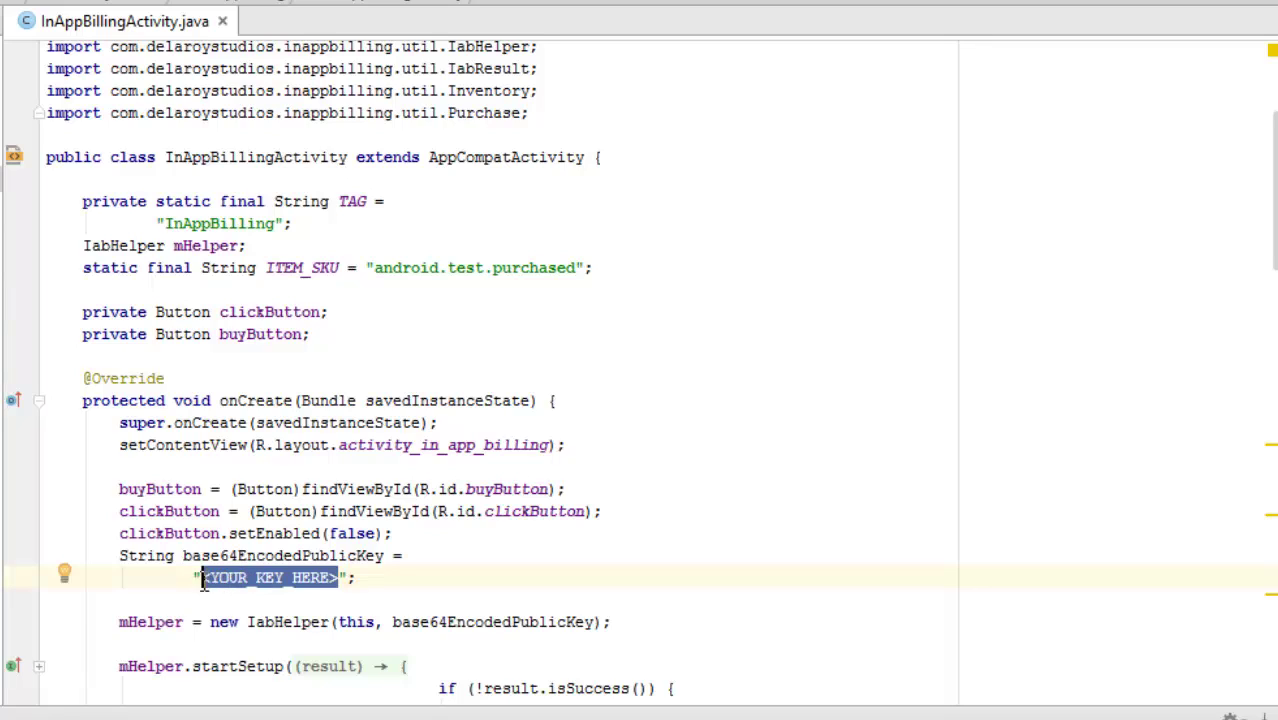
key("ctrl+v")
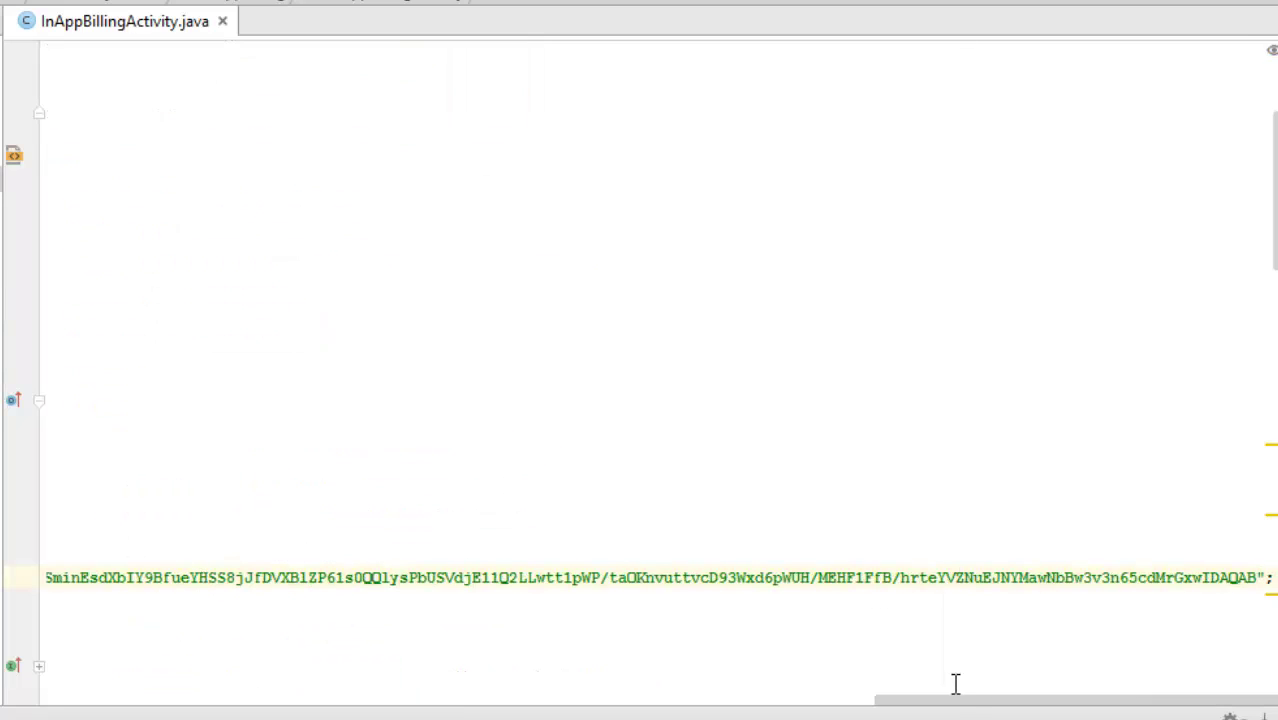
left_click_drag(830, 708, 83, 699)
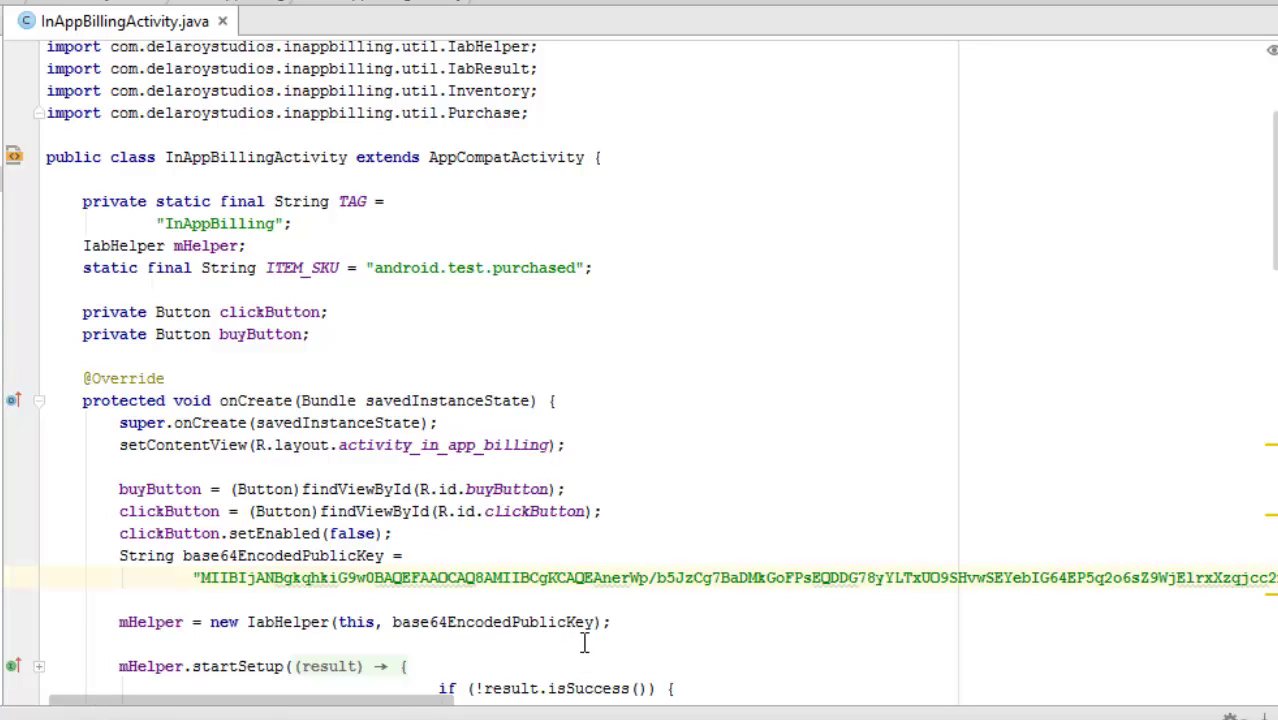
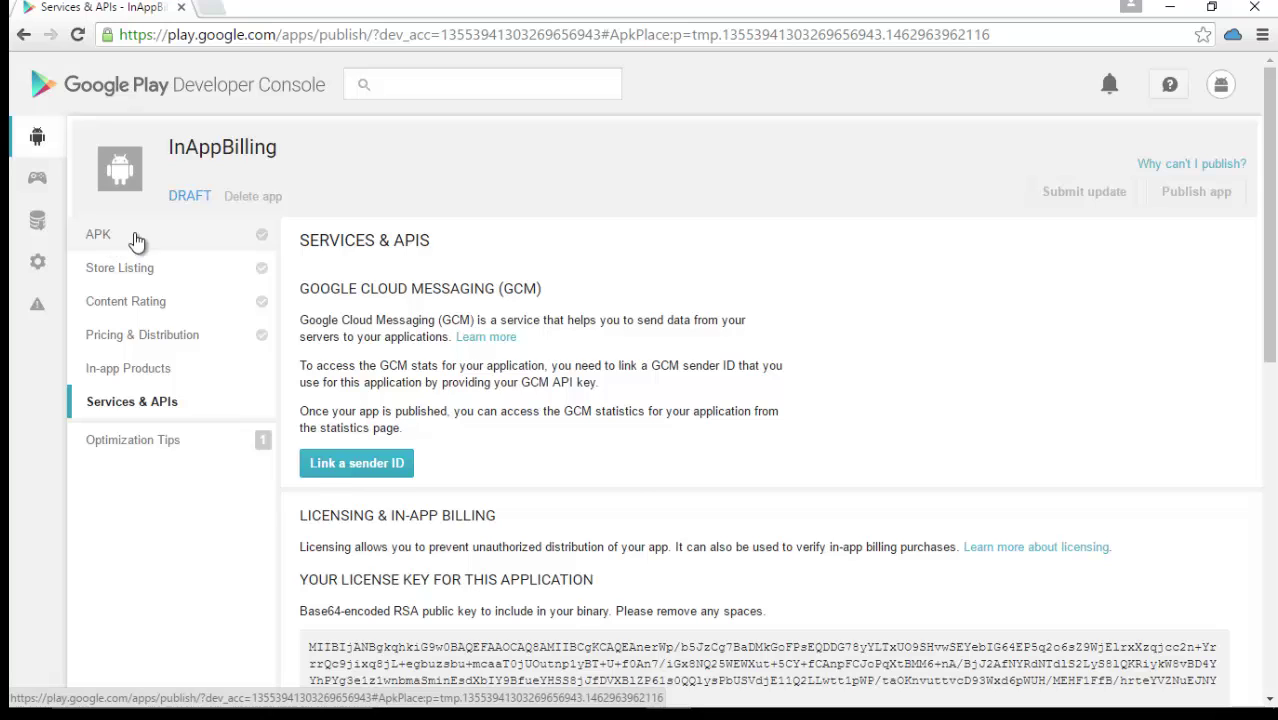
- Back in the Google Play Developer Console, open the InAppBilling APK page and start uploading the first APK to Production
mouse_move(1068, 680)
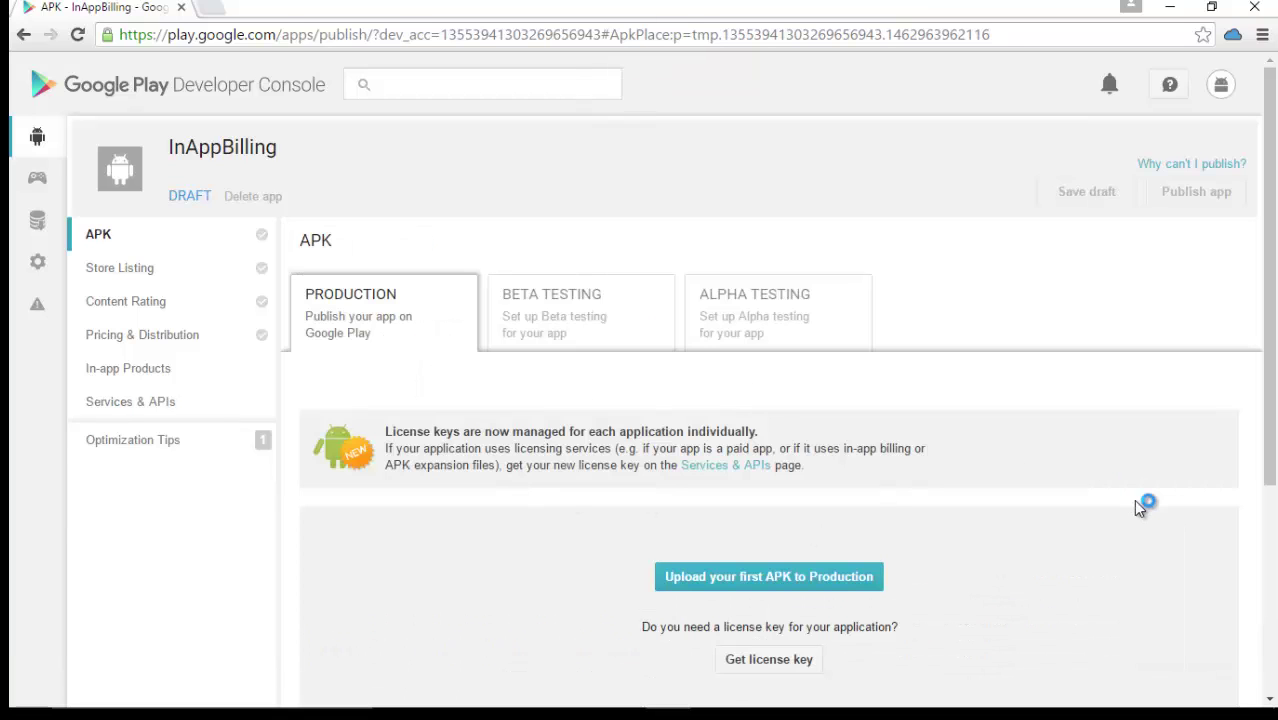
mouse_move(1140, 690)
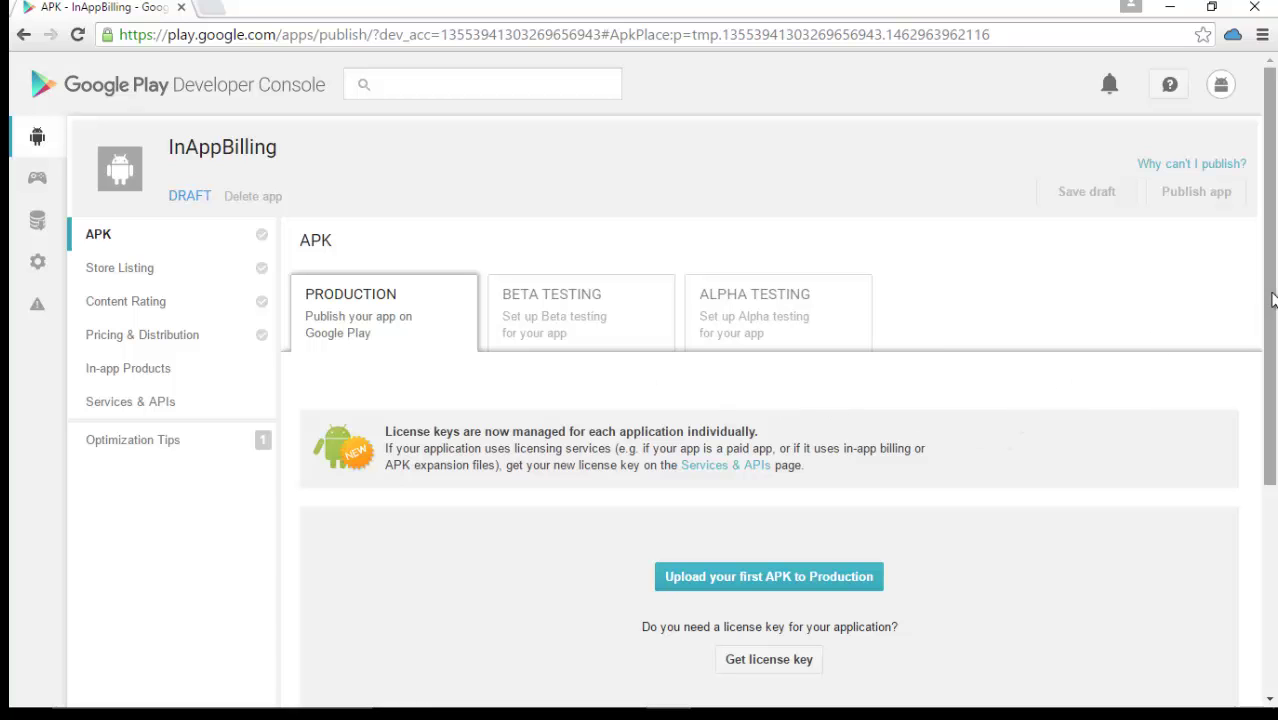
scroll(1270, 300, "down", 1)
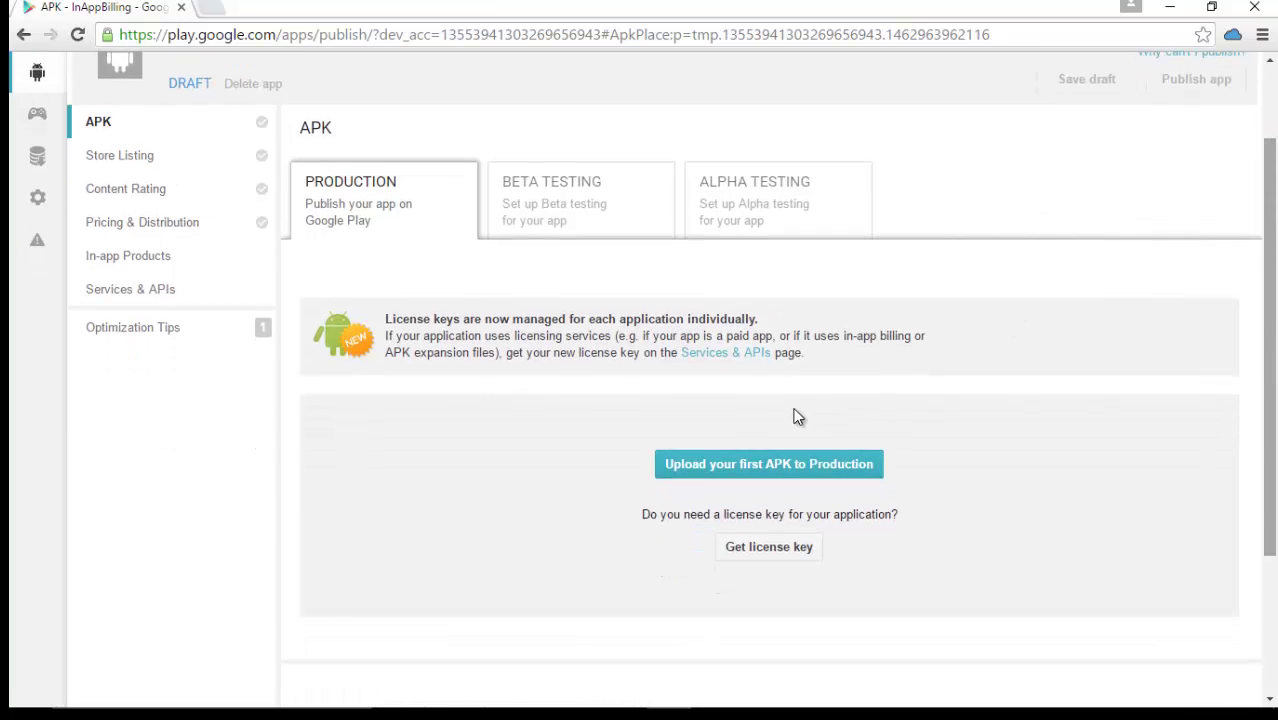
left_click(756, 473)
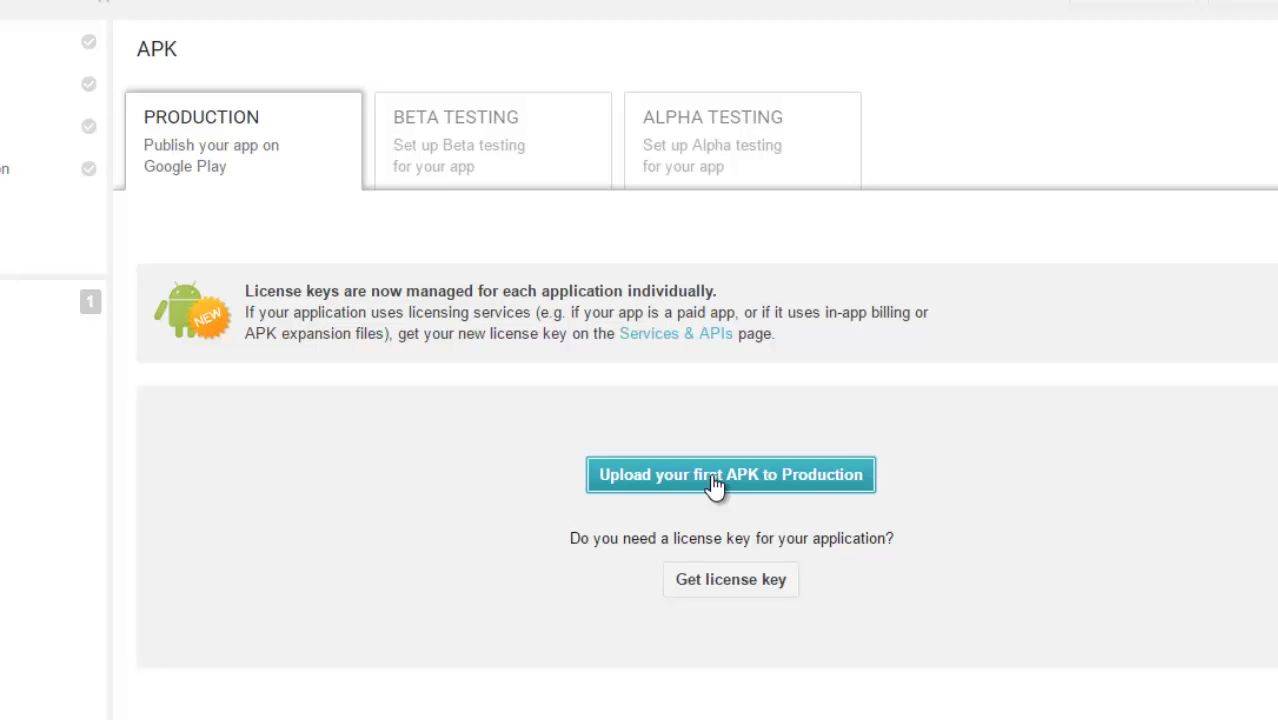
left_click(714, 484)
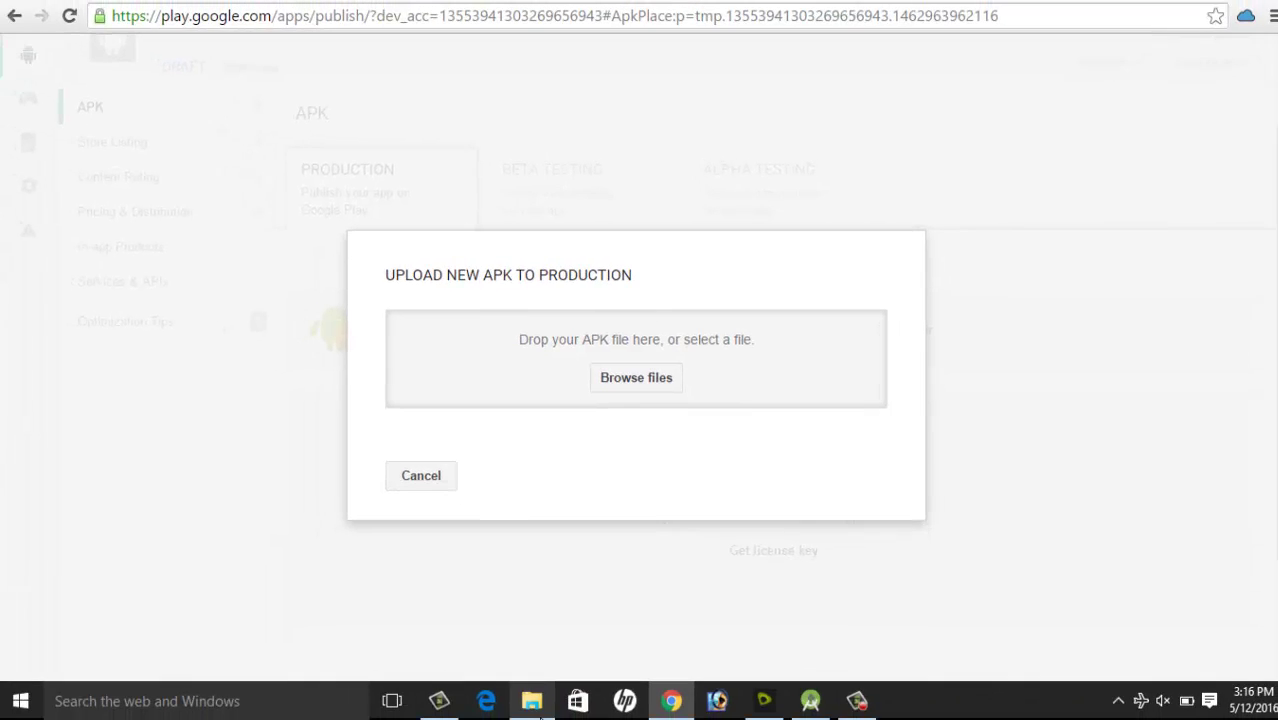
- Upload app-release.apk from the InAppBilling project's app folder in File Explorer as the new production APK
mouse_move(539, 700)
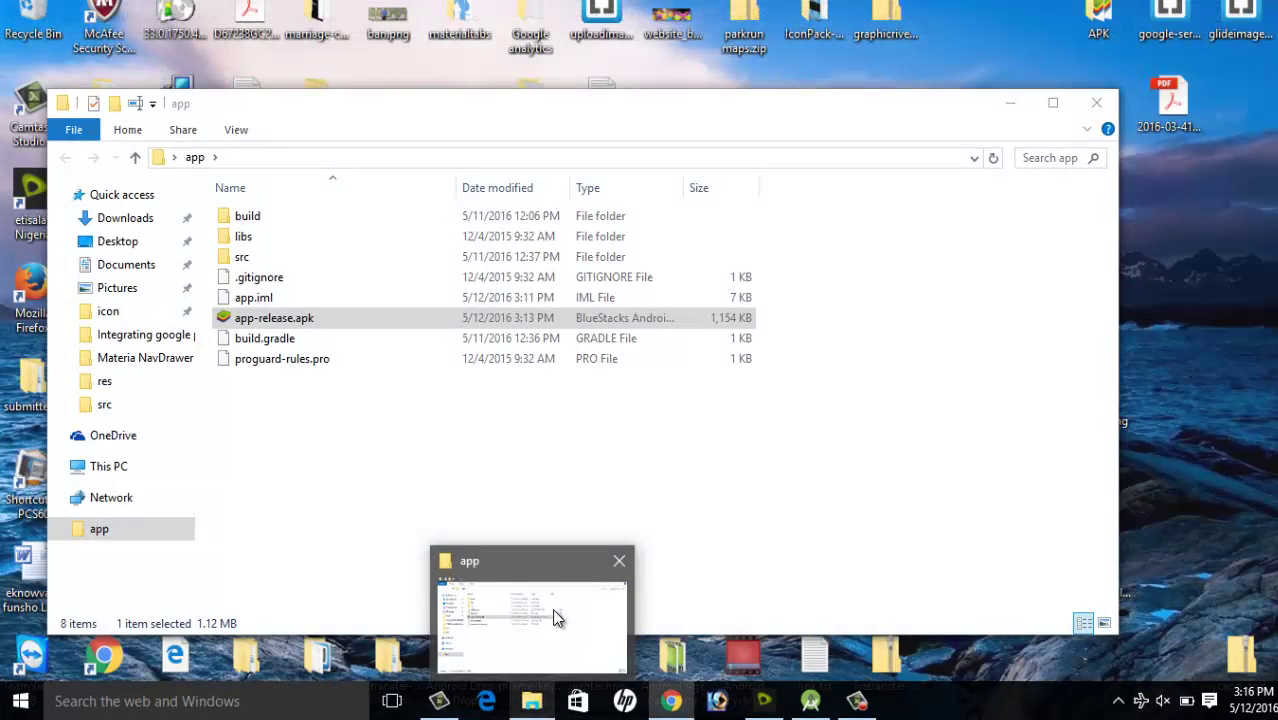
left_click(556, 616)
left_click(361, 158)
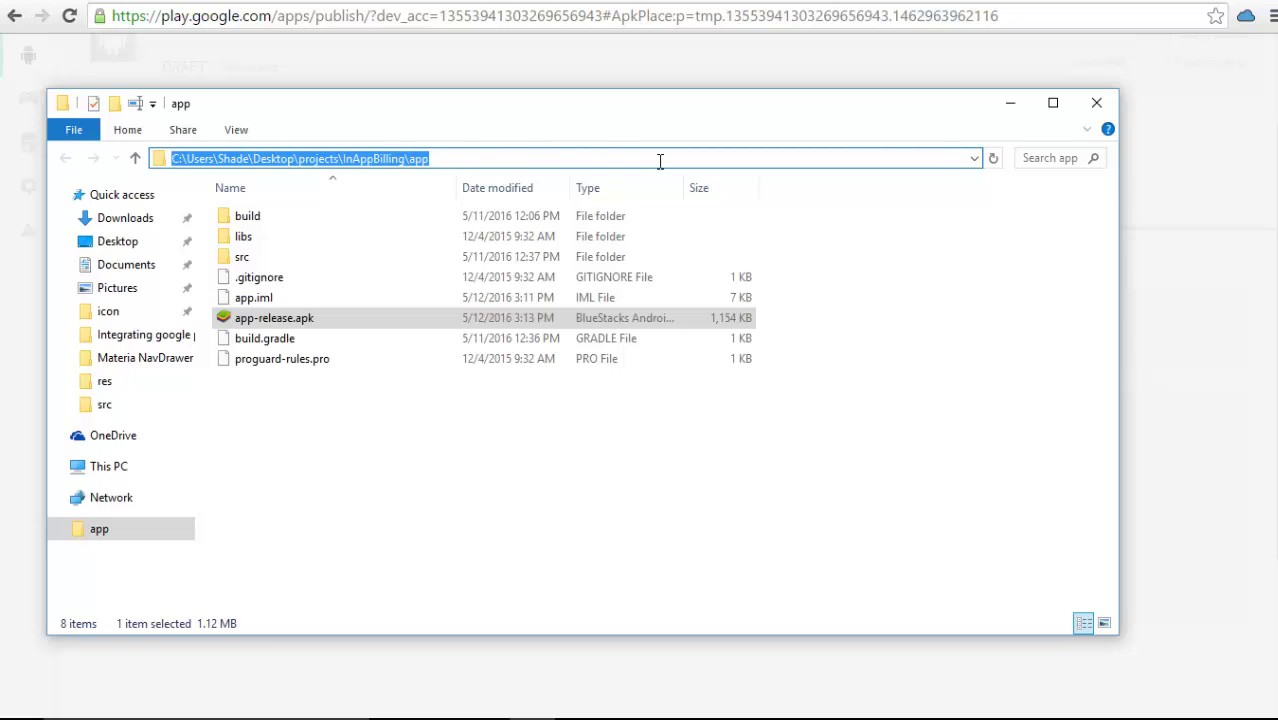
left_click_drag(515, 110, 1231, 154)
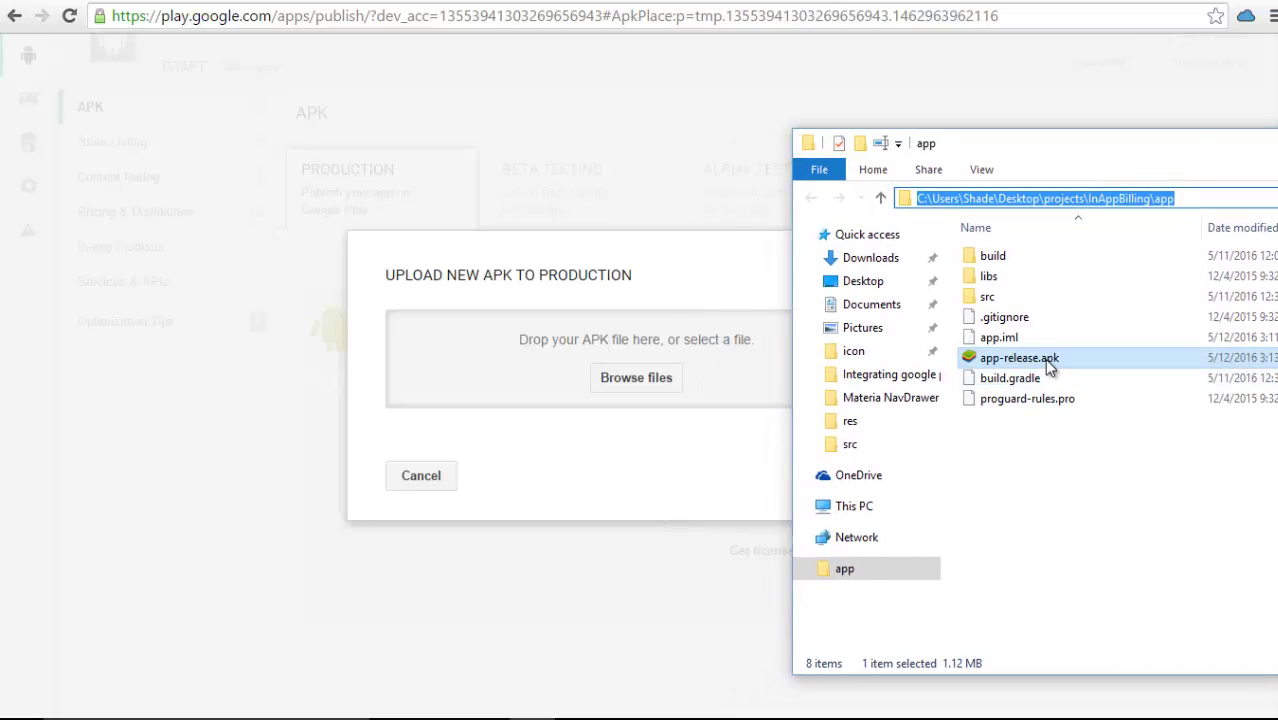
left_click_drag(1048, 366, 629, 372)
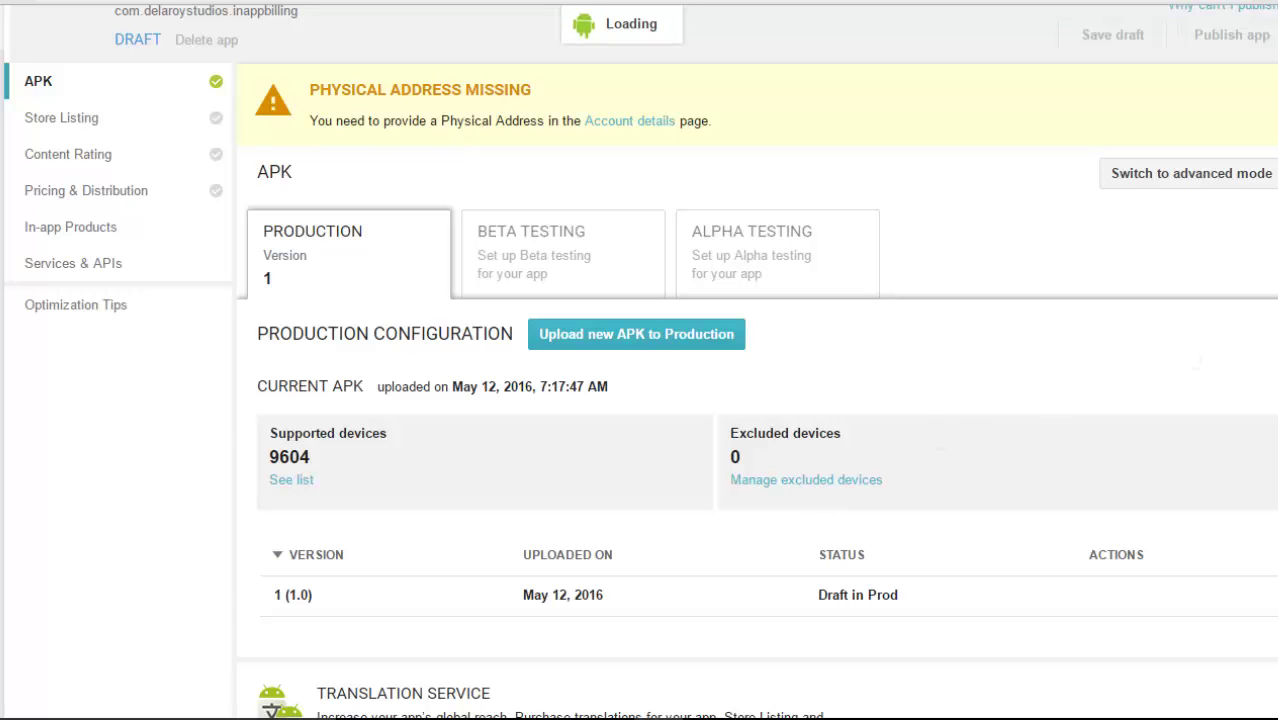
- Open the app's In-app Products page and start adding a new product
scroll(1064, 354, "down", 2)
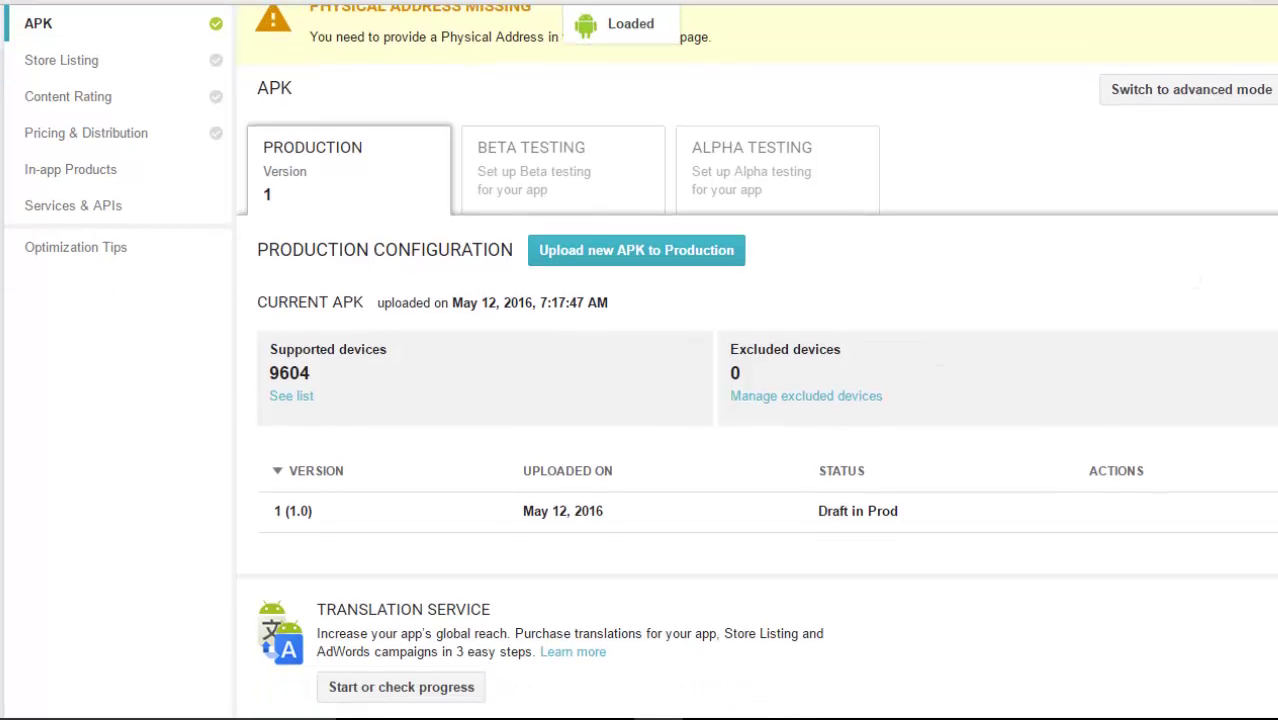
left_click(385, 487)
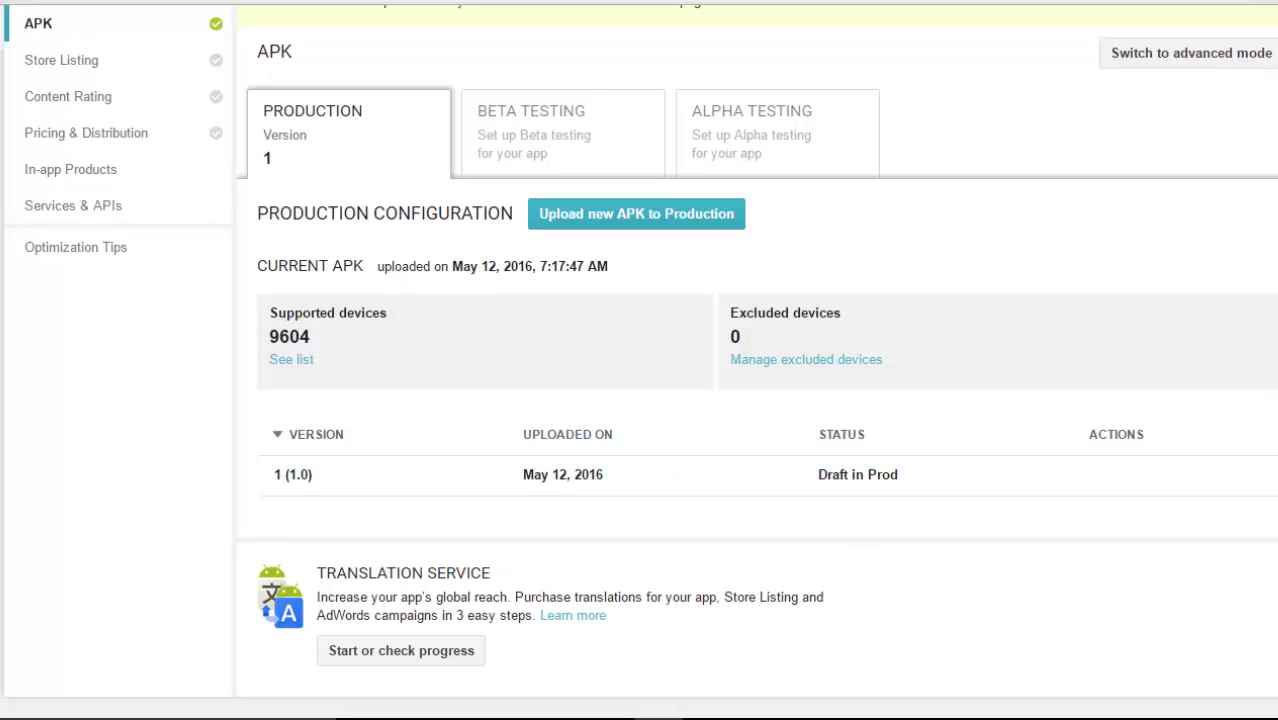
scroll(640, 400, "up", 3)
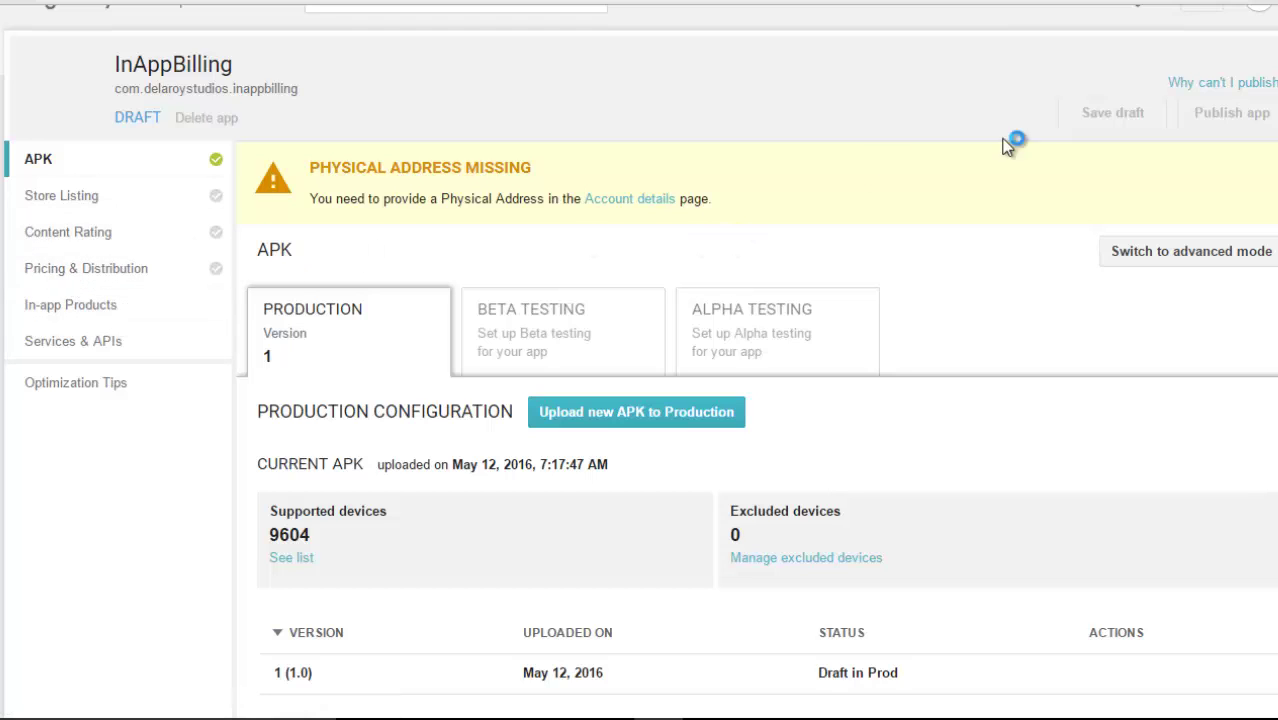
left_click(62, 309)
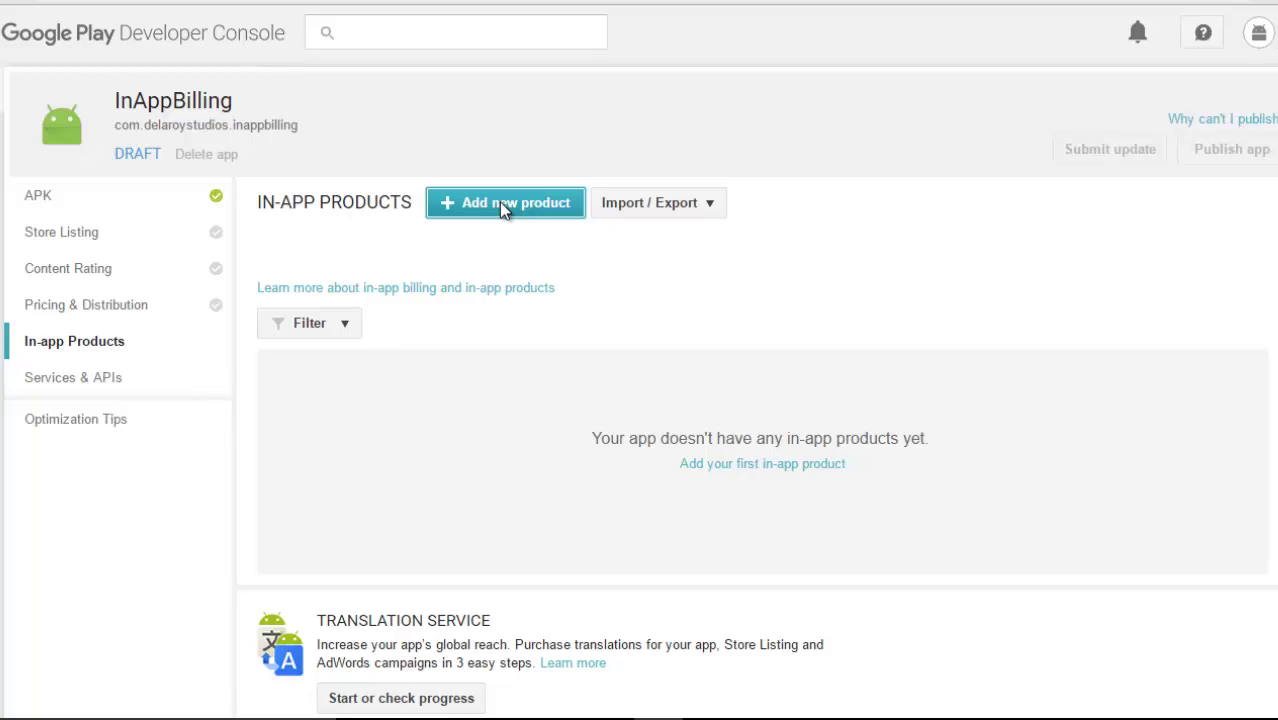
left_click(502, 206)
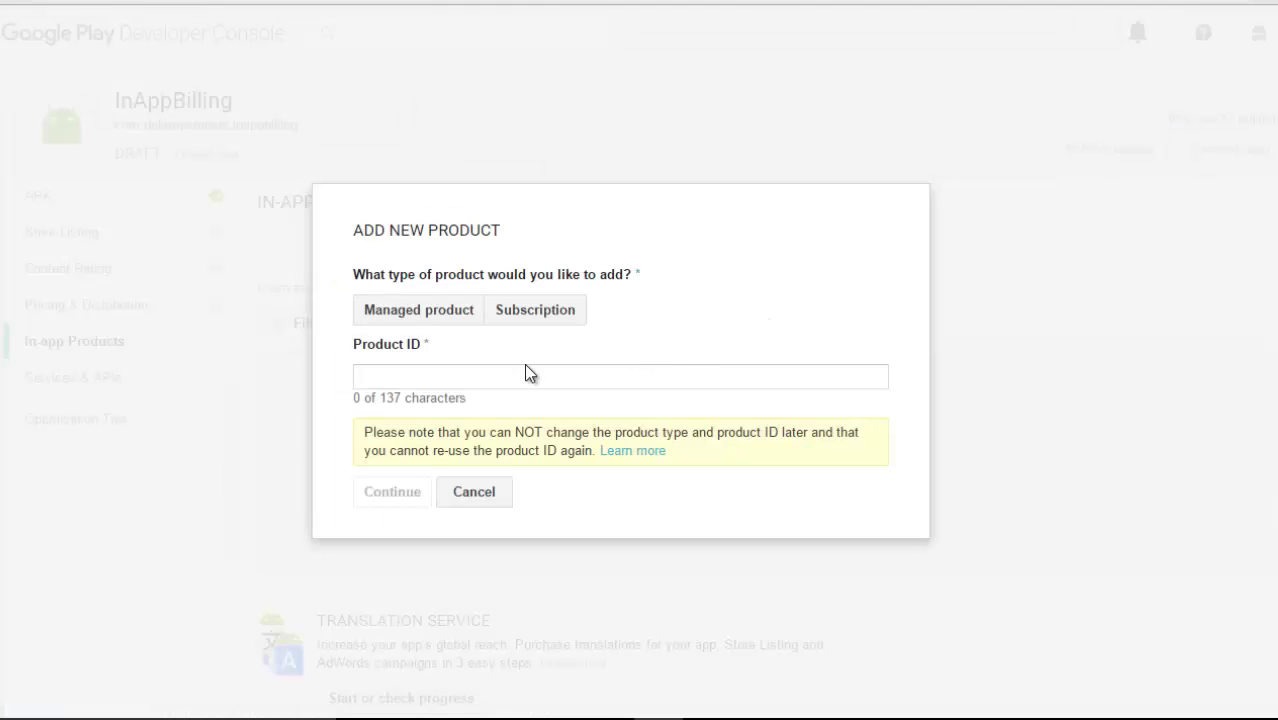
left_click(426, 379)
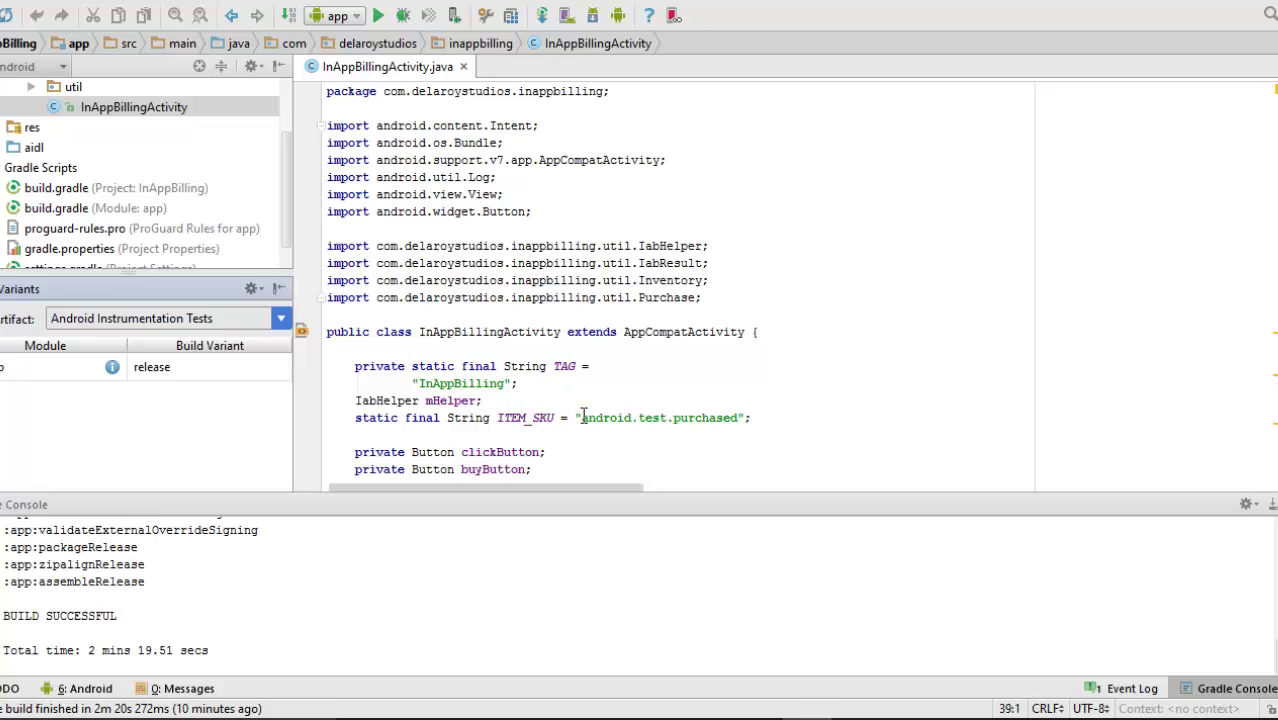
- In Android Studio, set the ITEM_SKU string in InAppBillingActivity.java to "com.delaroystudios.buttonclick"
left_click_drag(583, 417, 733, 414)
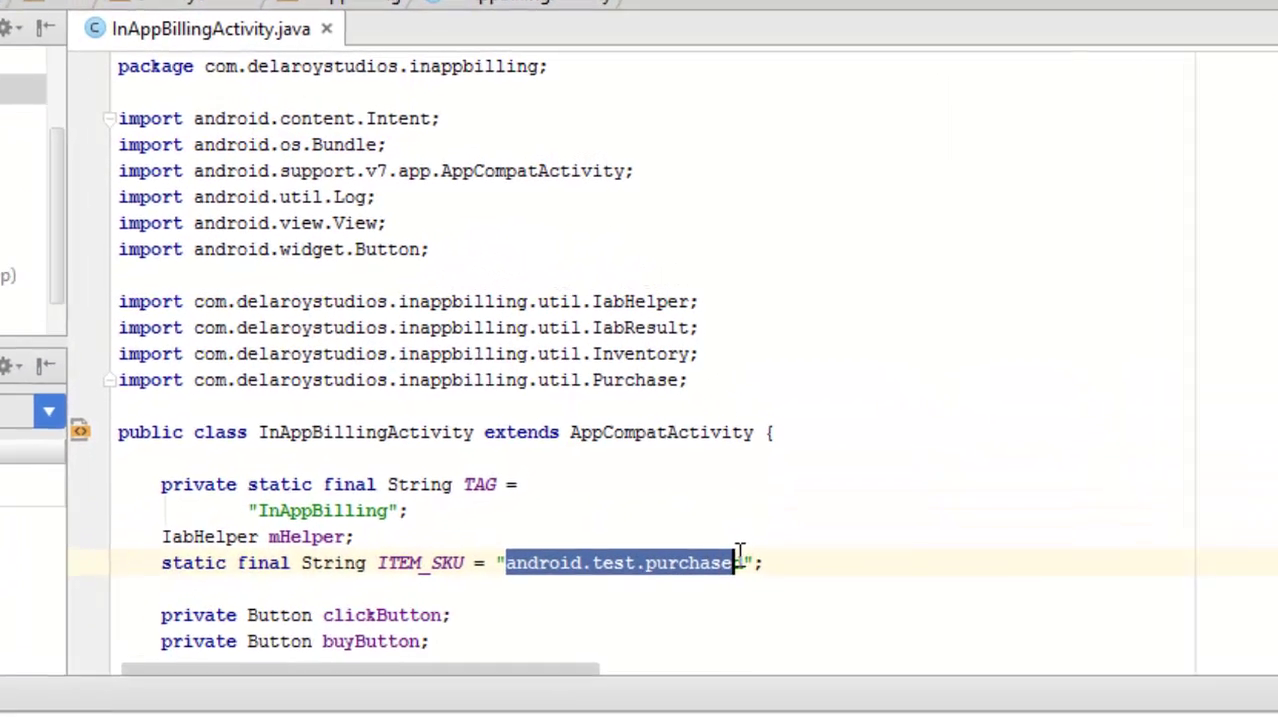
left_click_drag(738, 555, 745, 556)
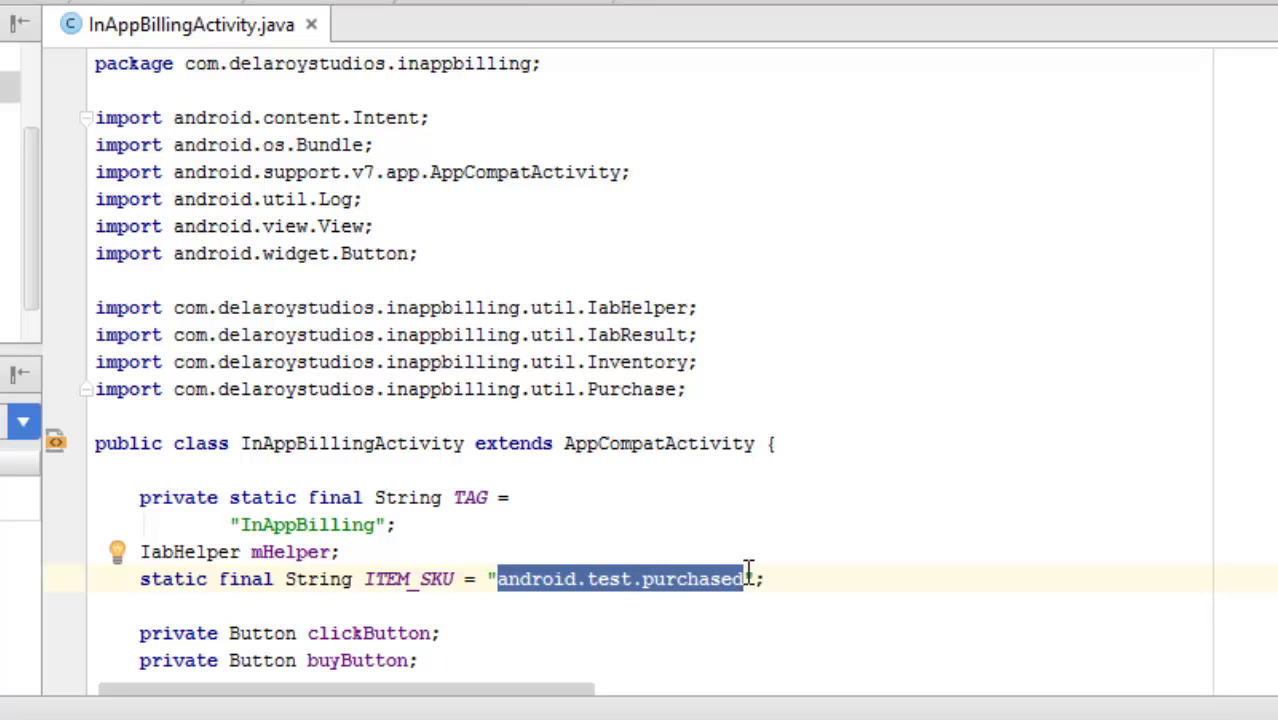
type("com")
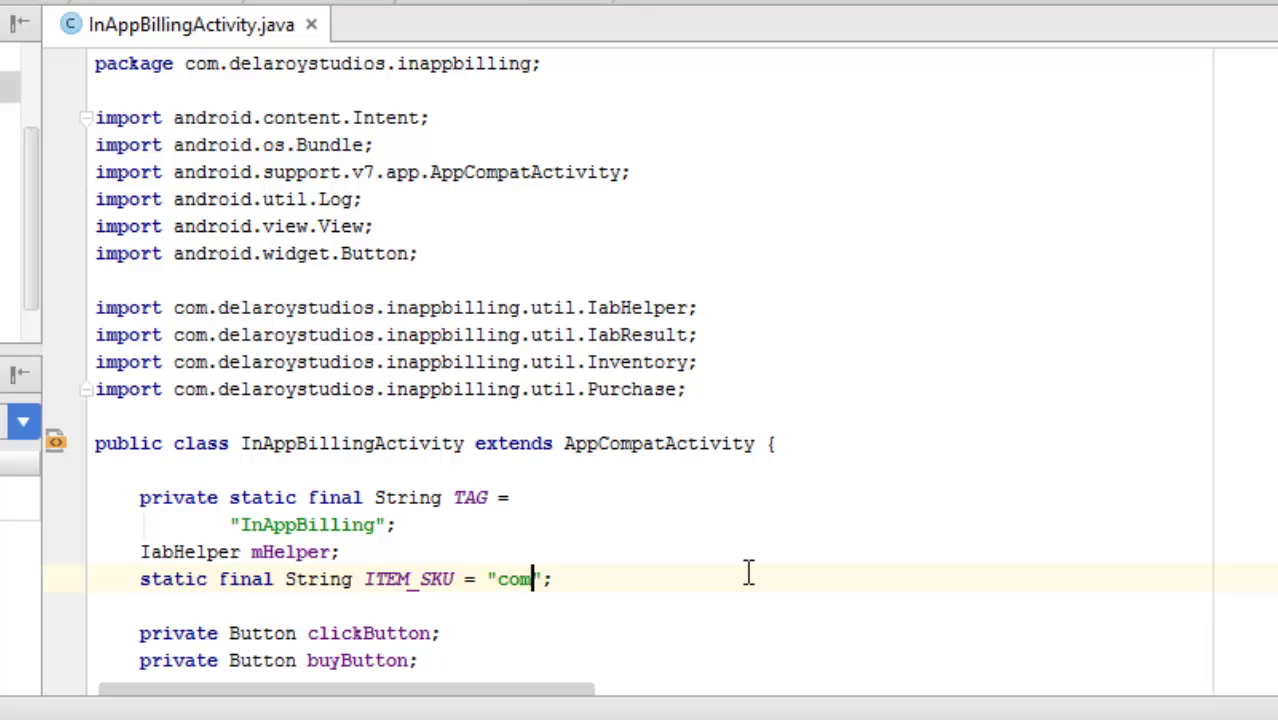
type(".delaroys")
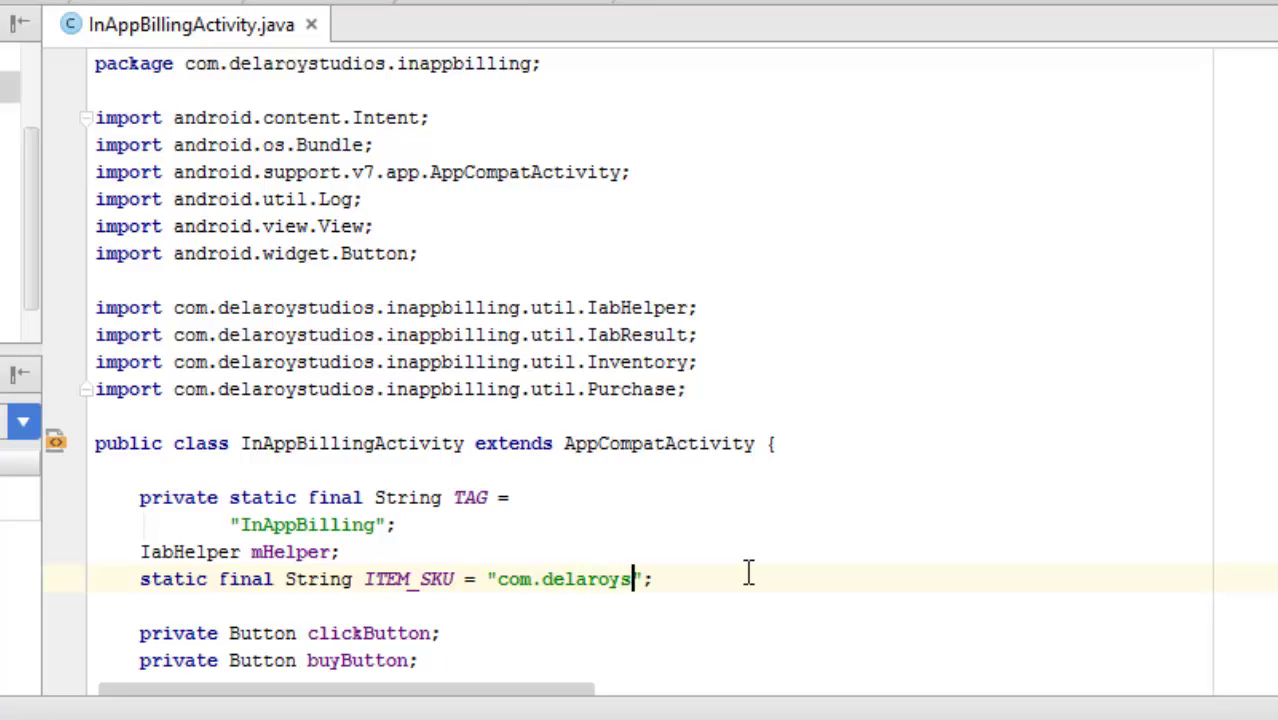
type("tudios")
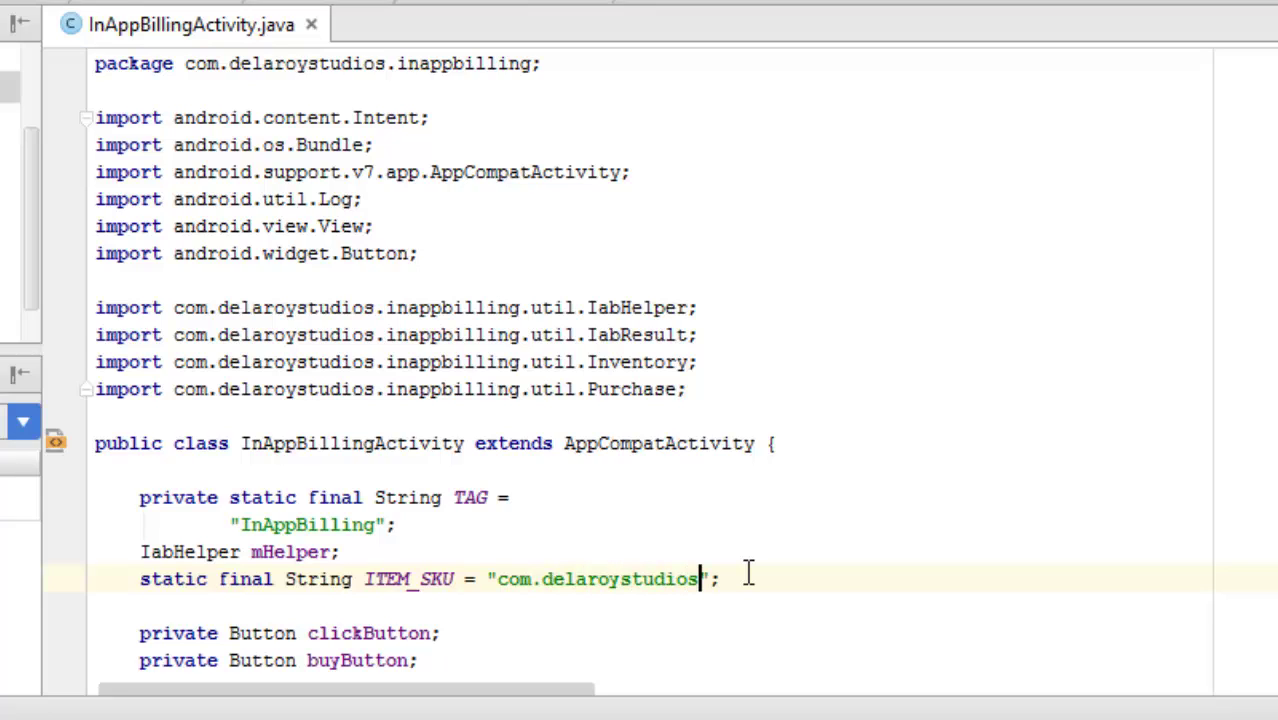
type(".butt")
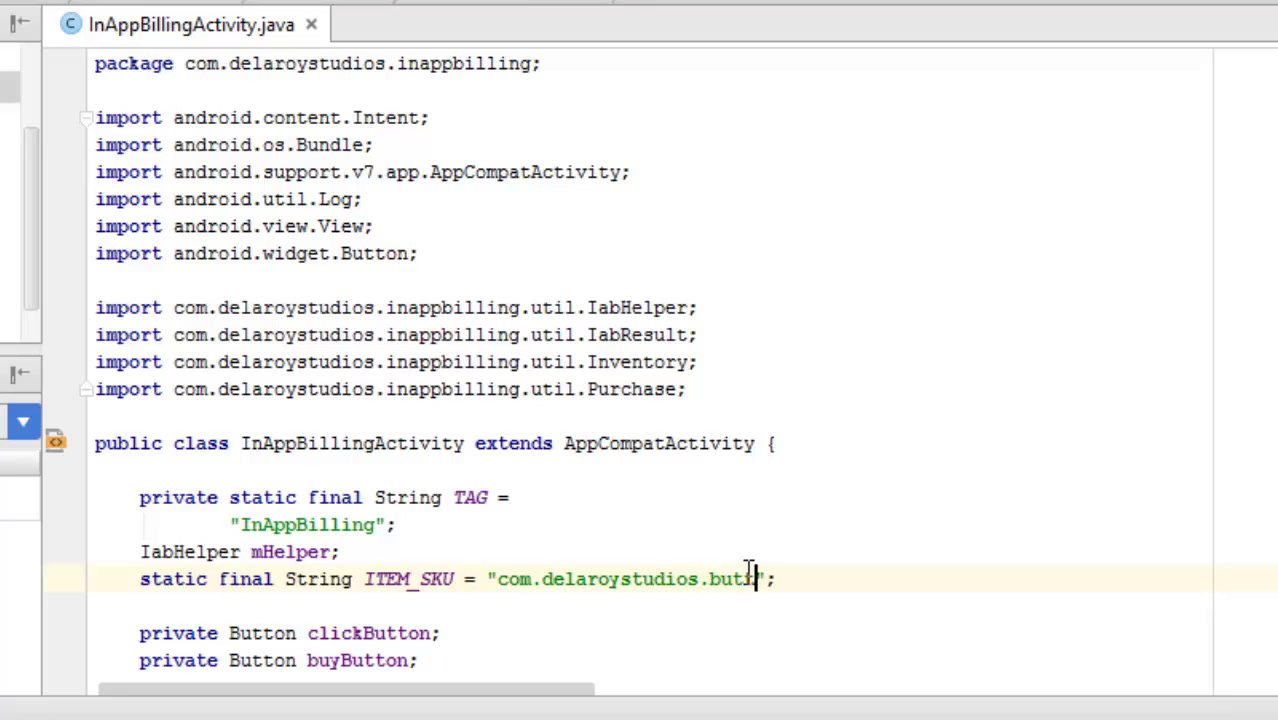
type("onclick")
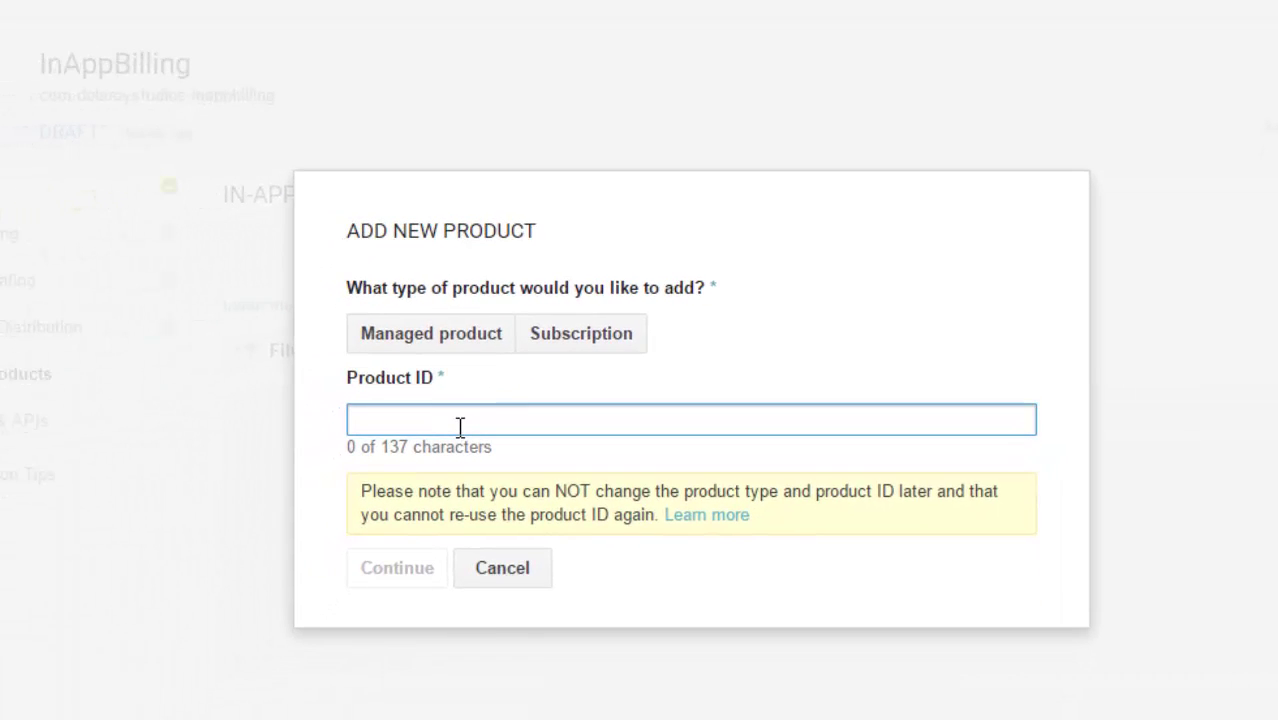
- Back in the Developer Console, create a managed product with the product ID com.delaroystudios.buttonclick and continue to its details
type("com.delaro")
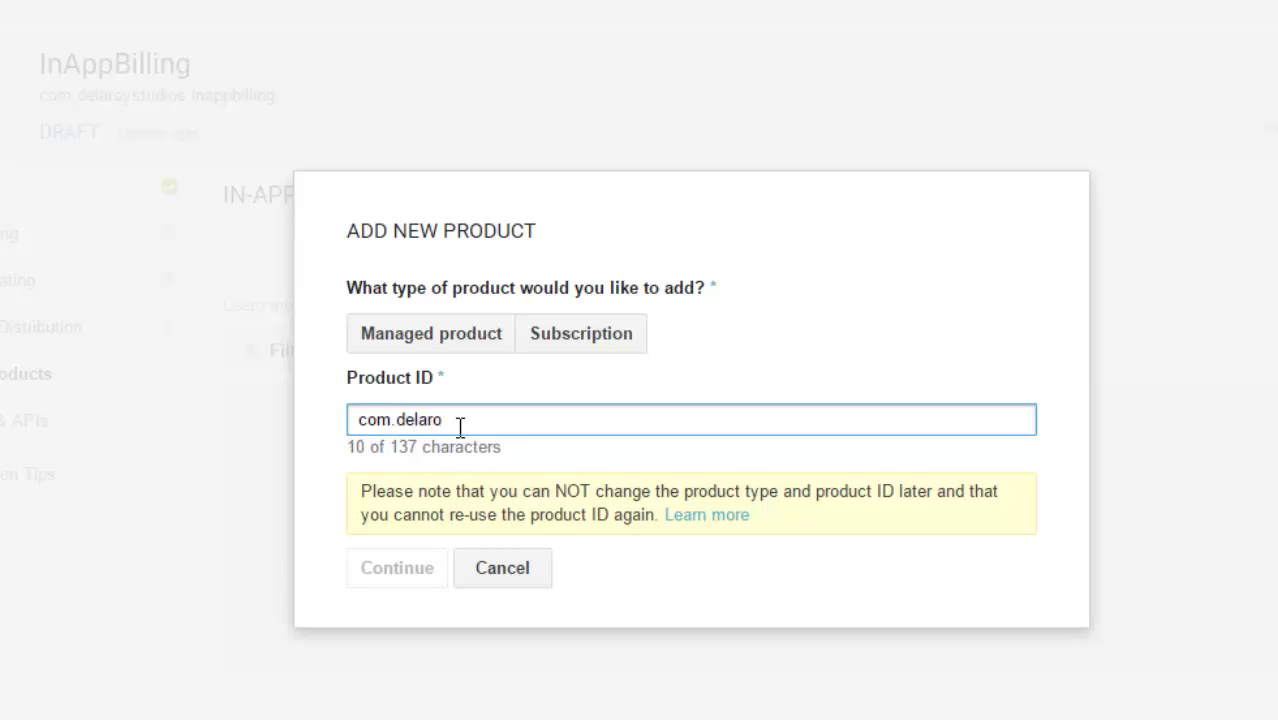
type("ystudios.")
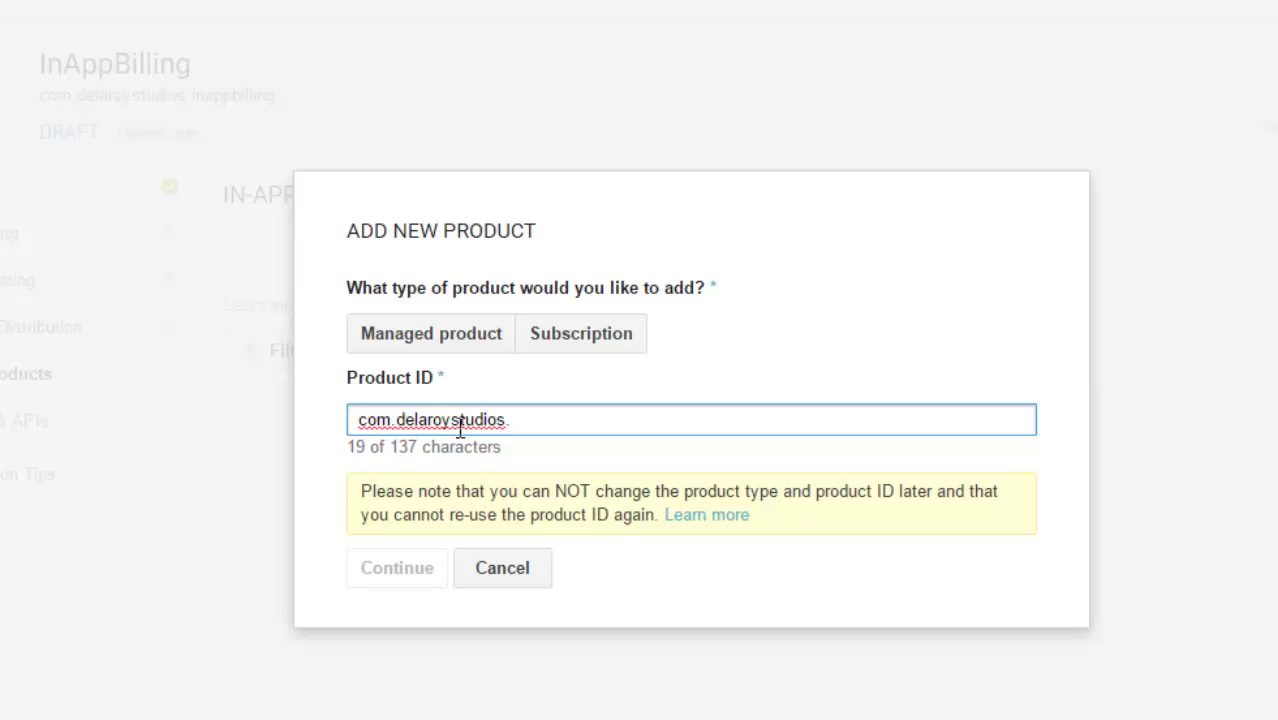
type("buttoncl")
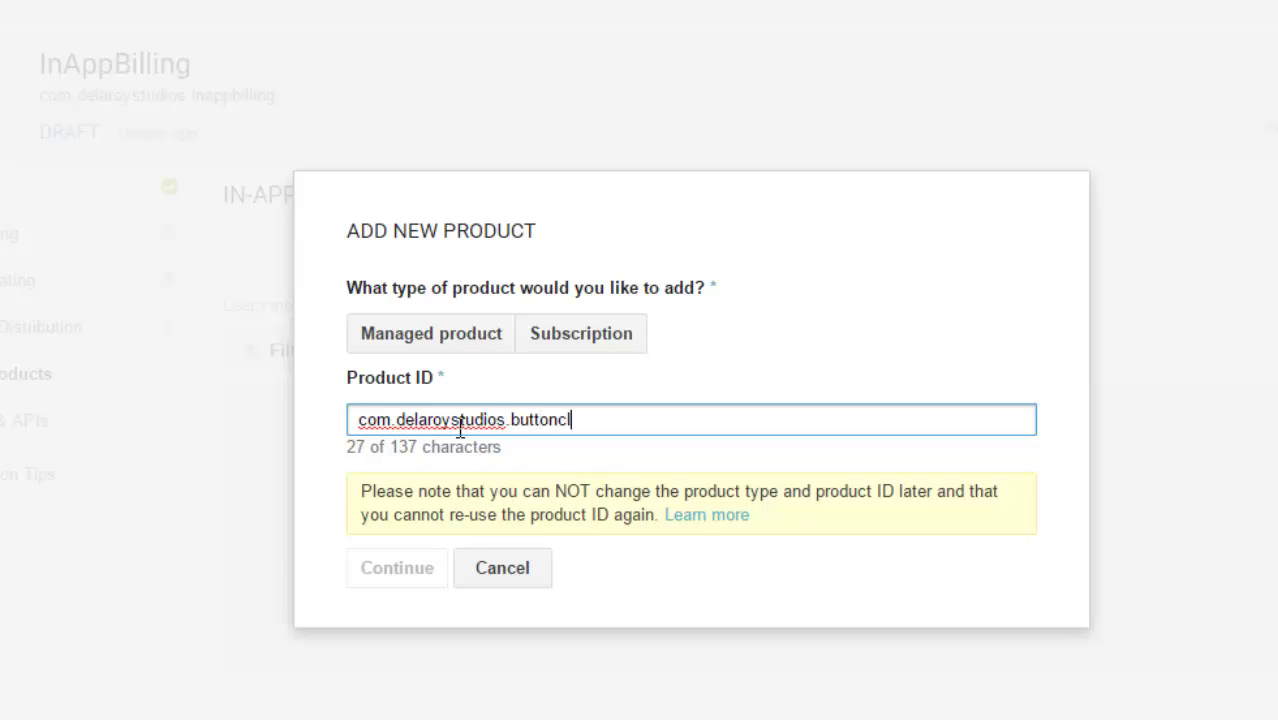
type("ick")
left_click(438, 338)
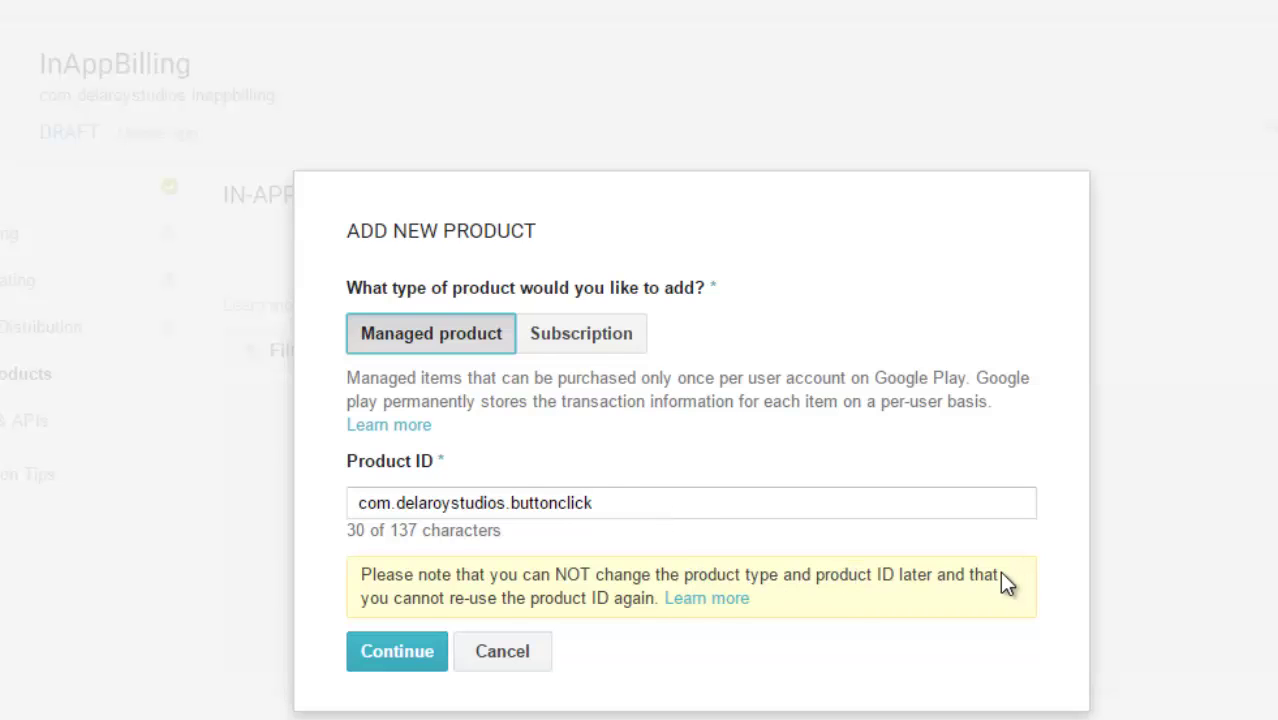
left_click(357, 503)
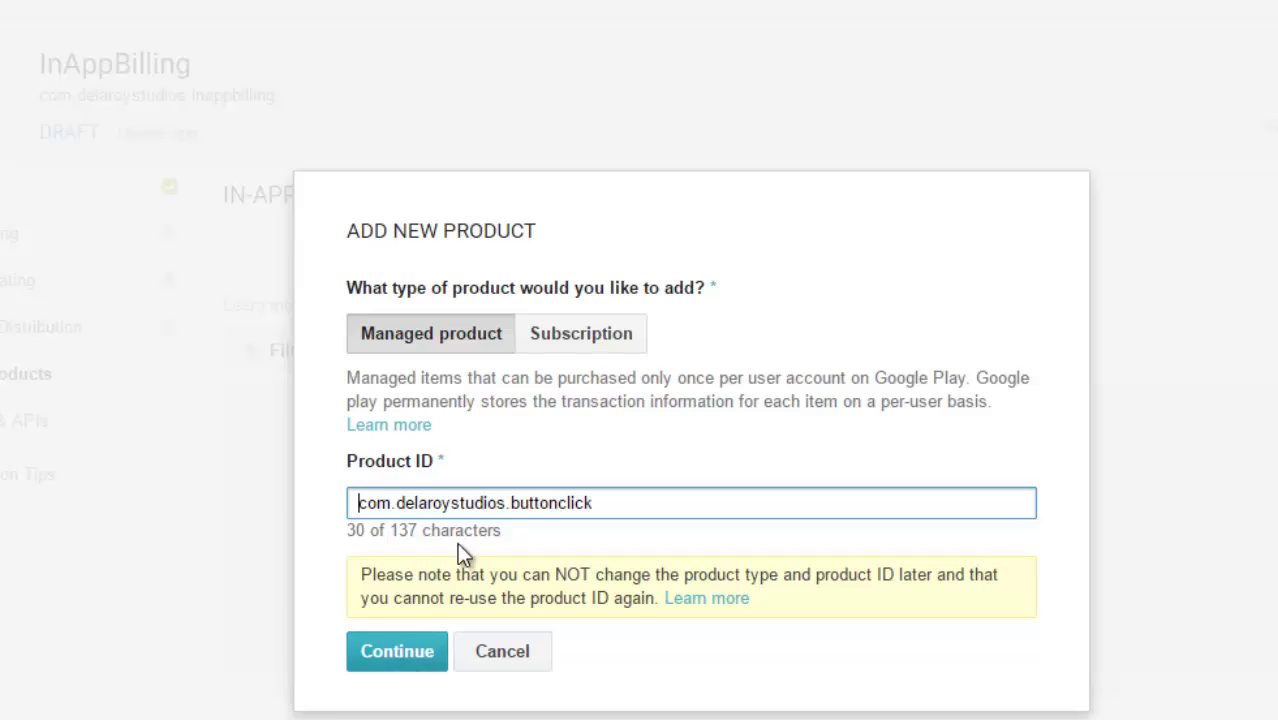
left_click(402, 655)
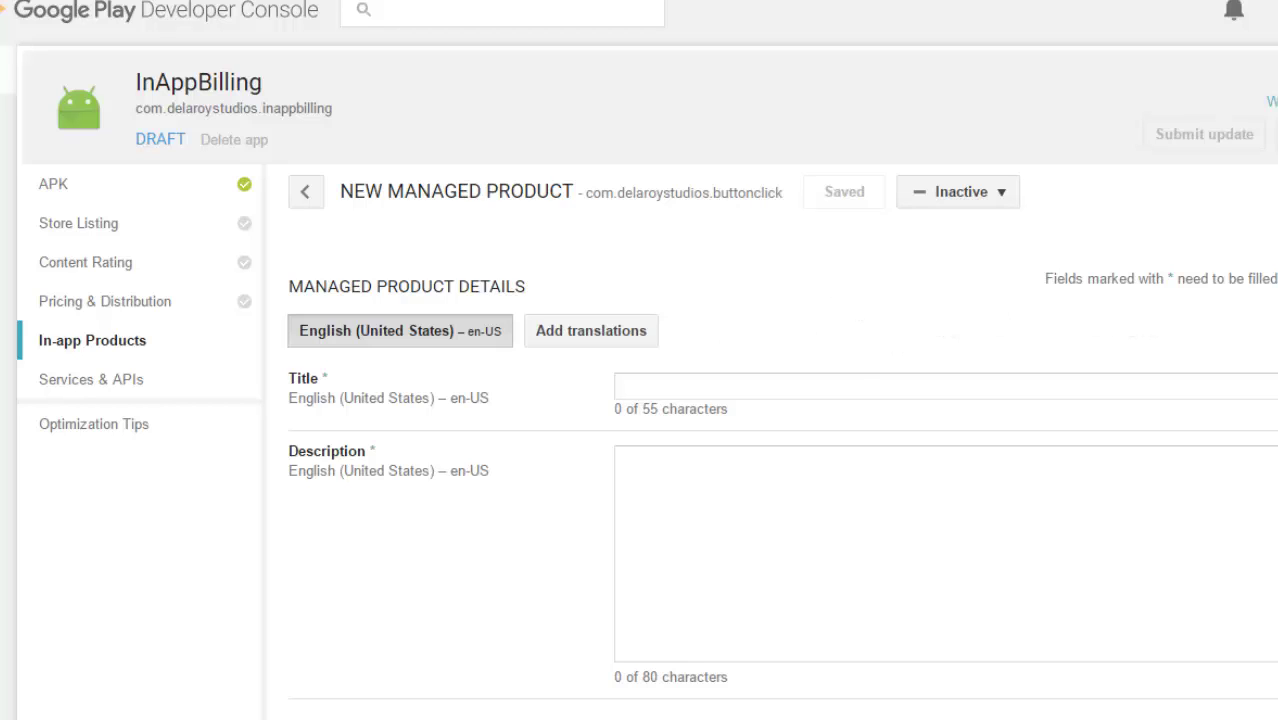
- Title the managed product "In App Billing" and describe it as "This is for testing purposes"
scroll(780, 400, "down", 3)
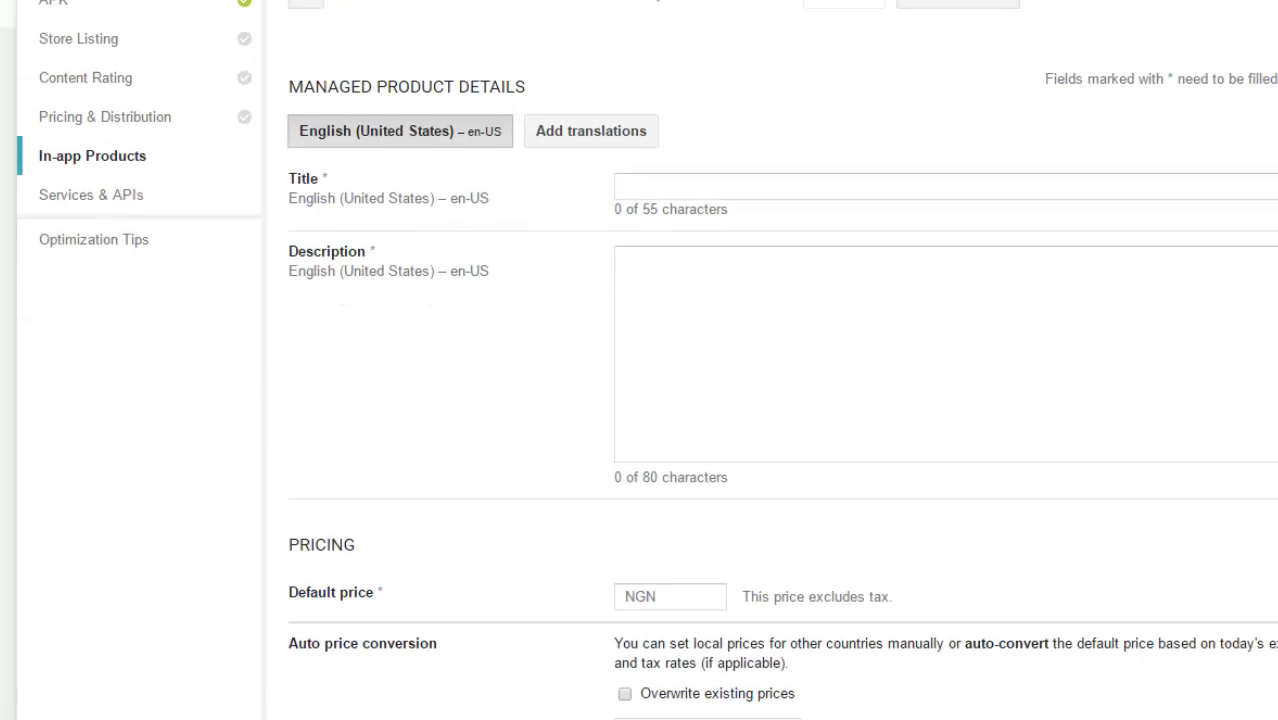
scroll(780, 350, "down", 1)
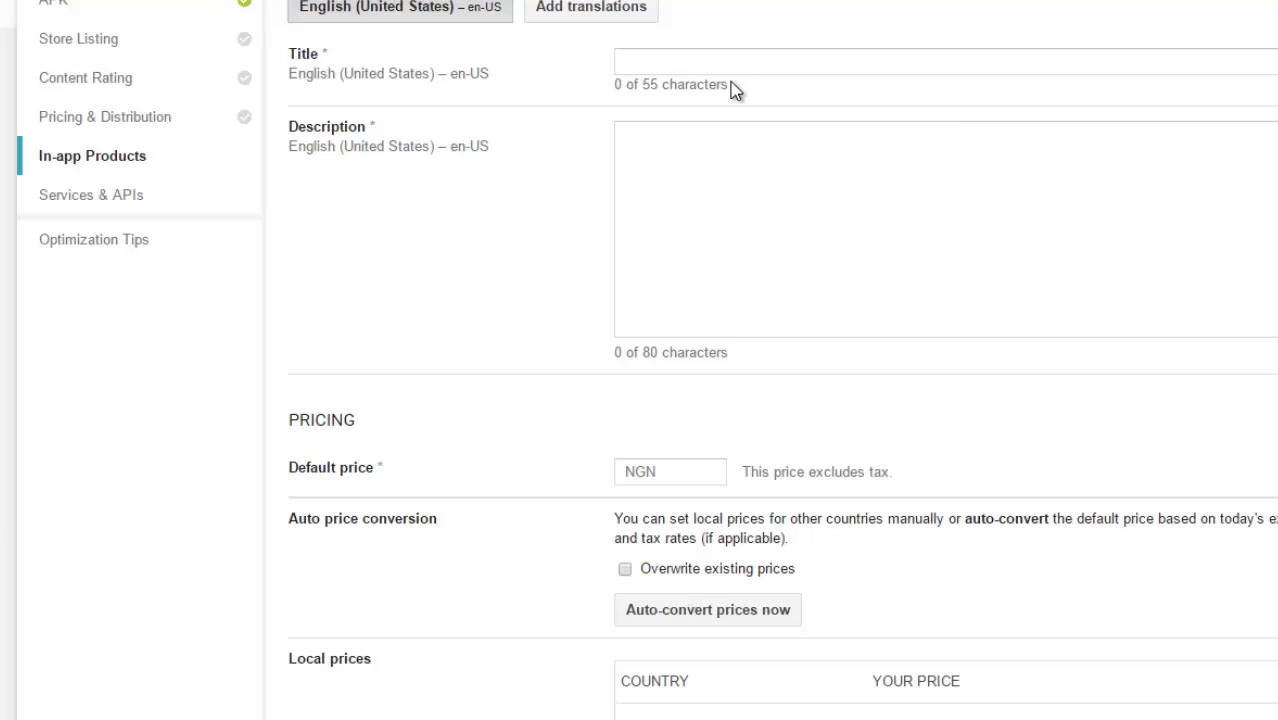
left_click(690, 63)
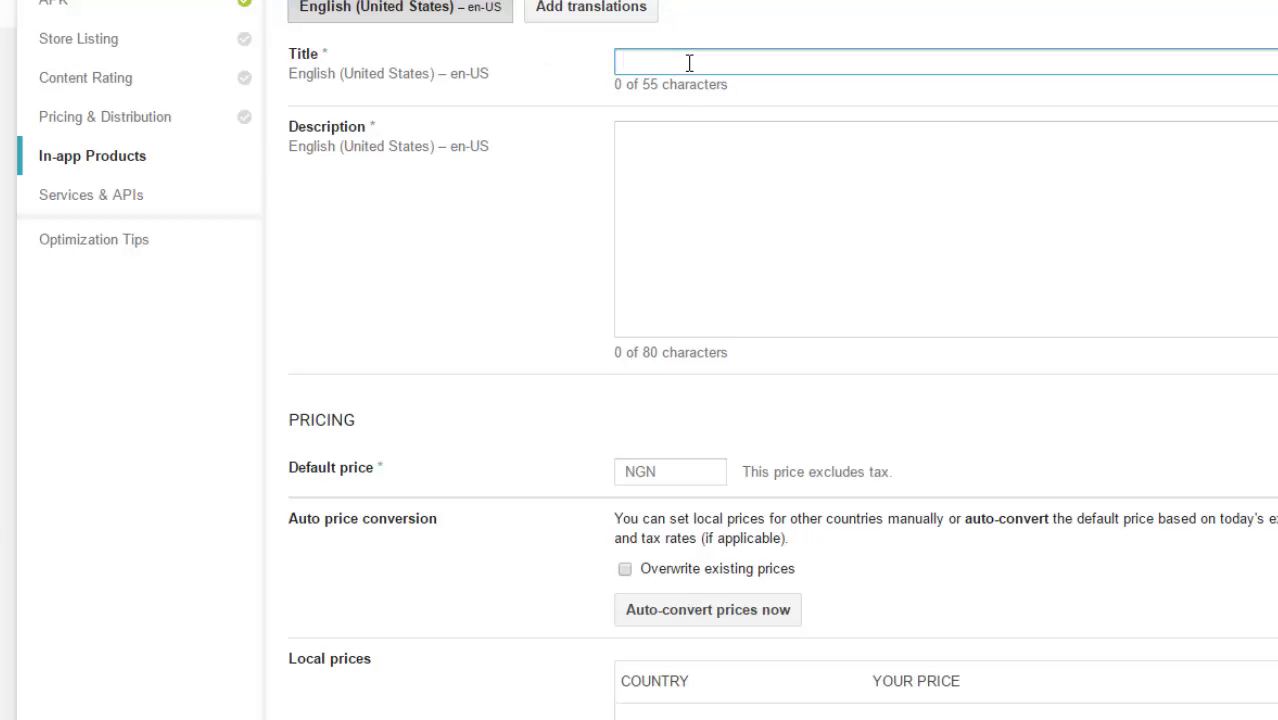
type("In App Billing")
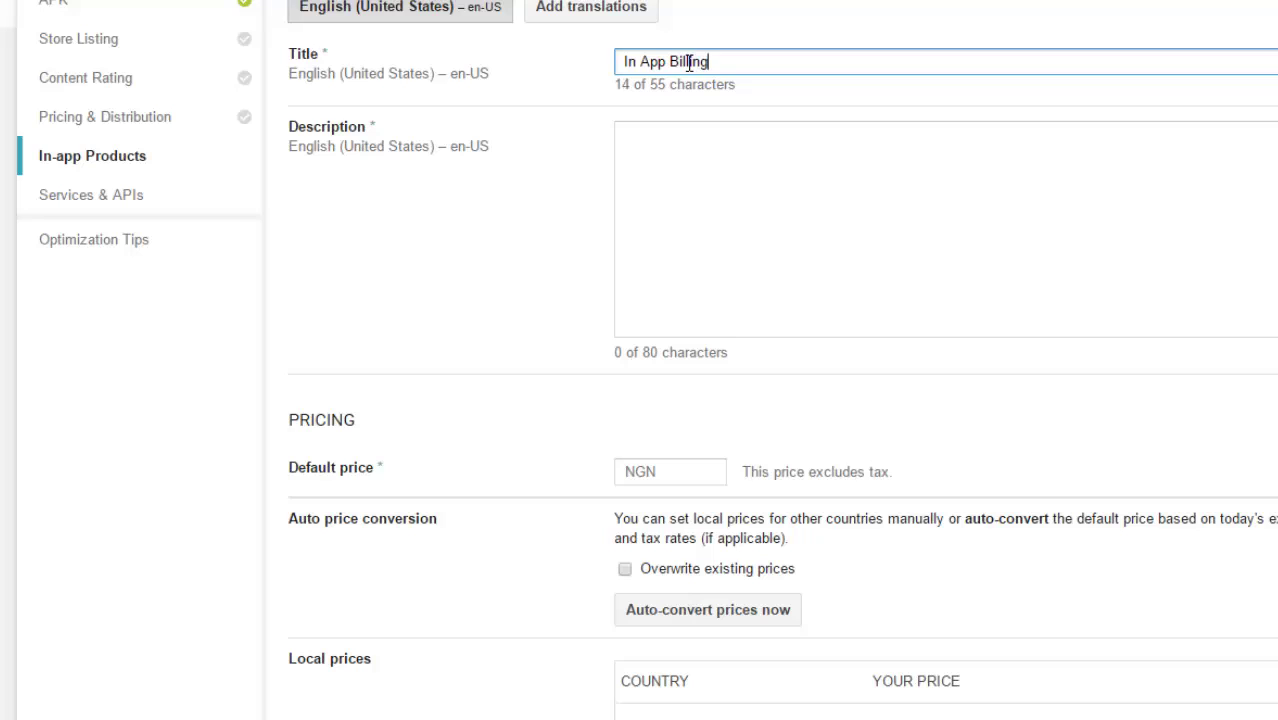
left_click(653, 157)
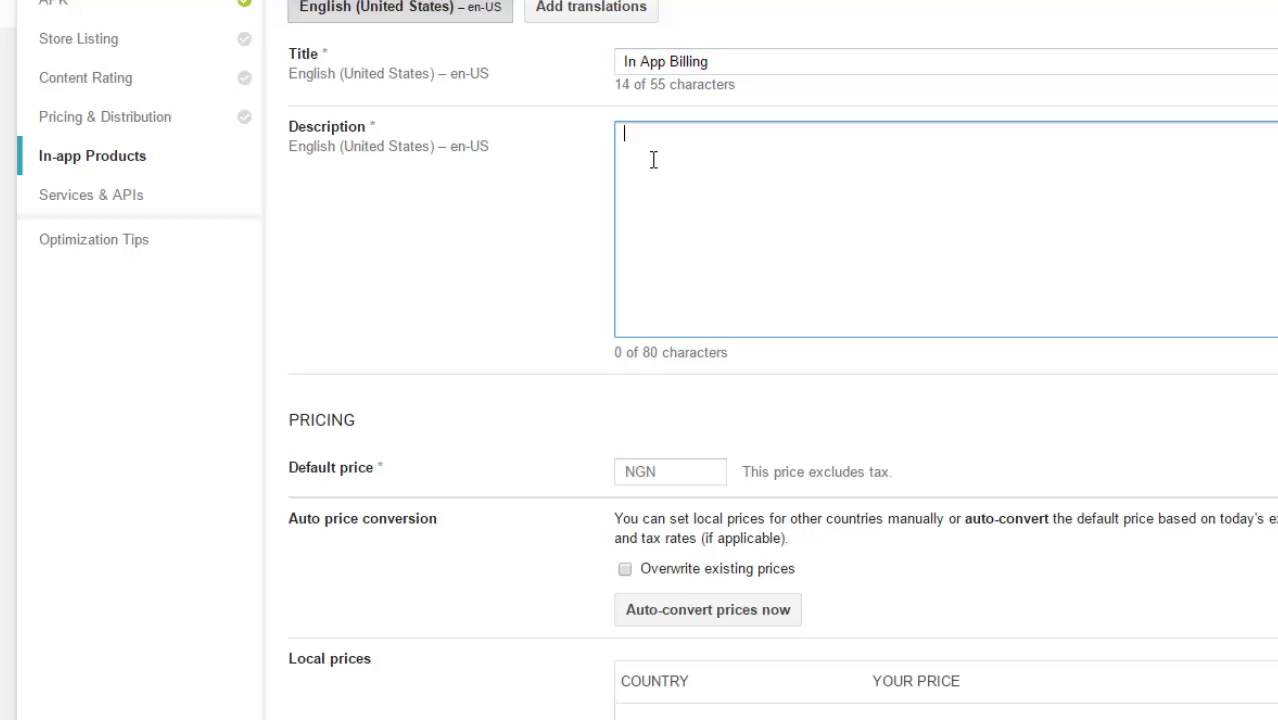
type("This is for te")
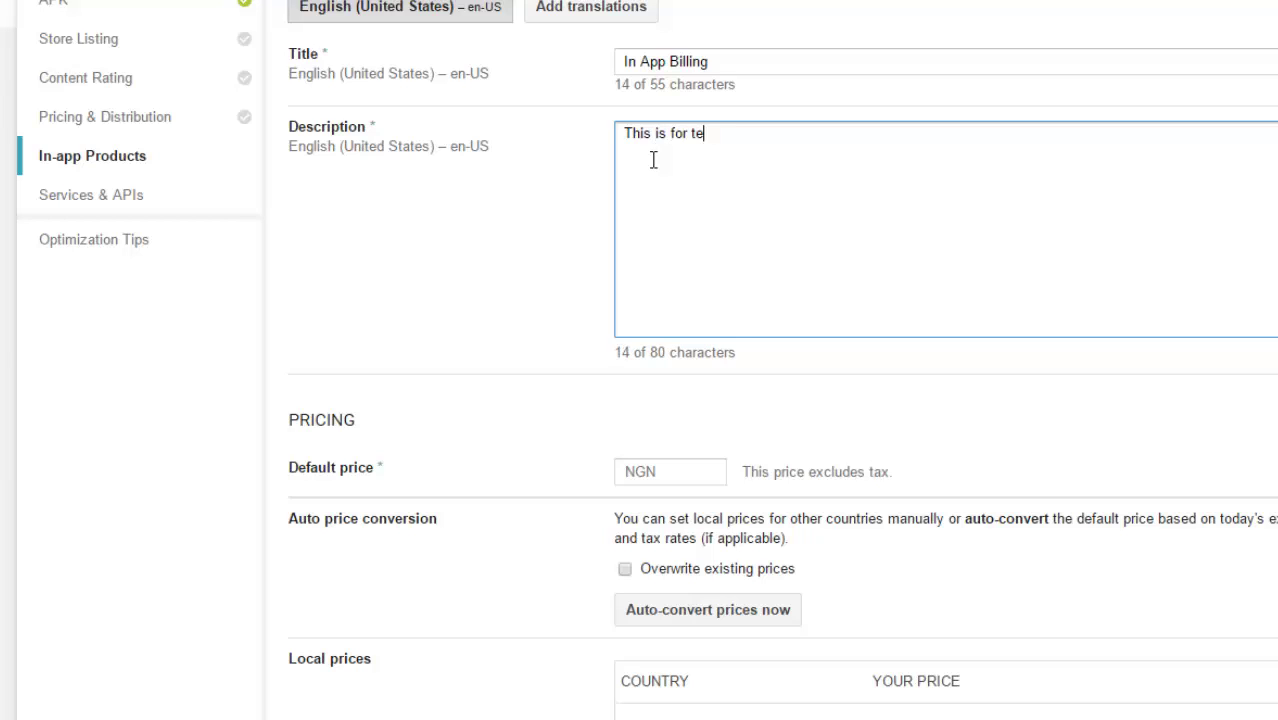
type("sting purpos")
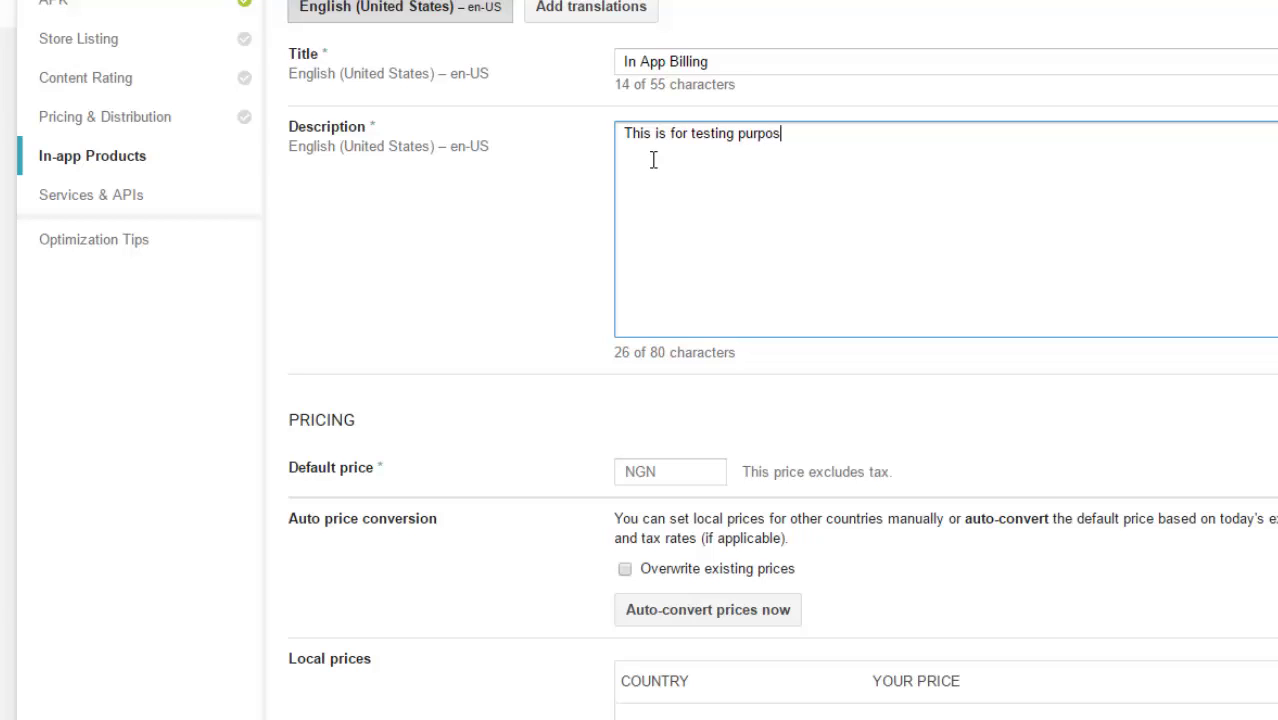
type("es")
- Set the managed product's default price to NGN 100 and save the product
left_click(670, 471)
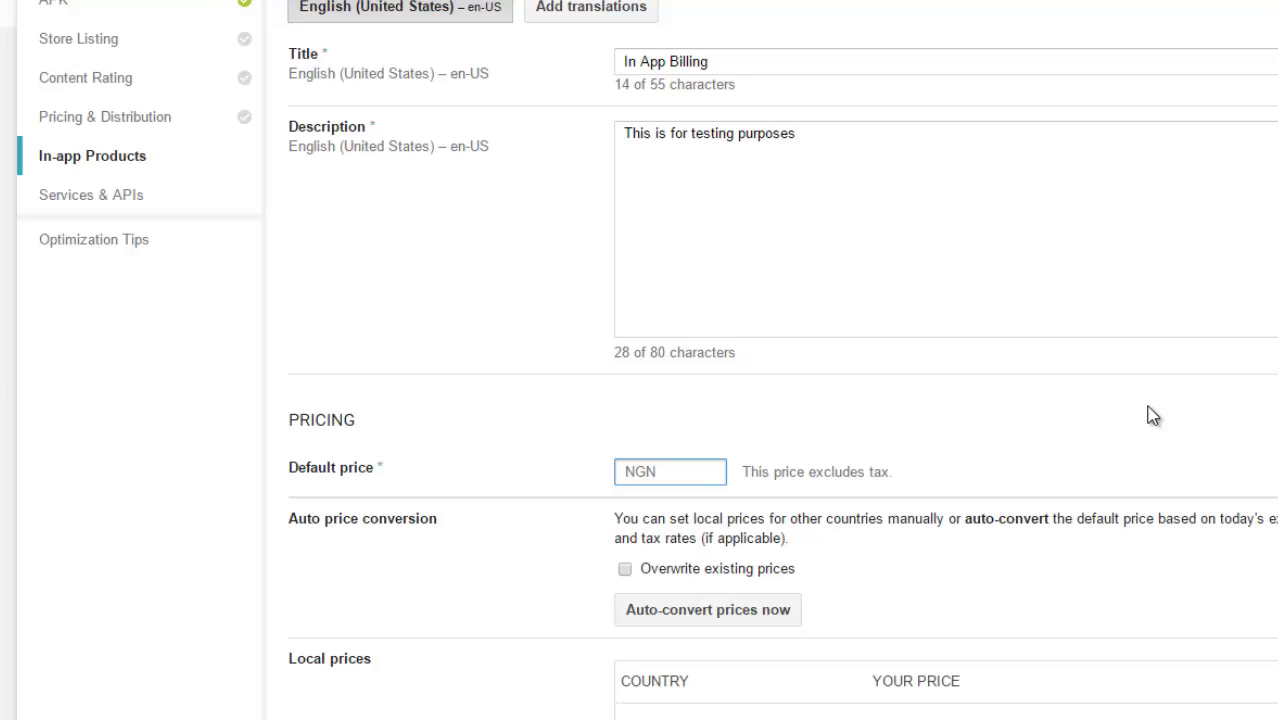
type("100")
scroll(781, 352, "down", 2)
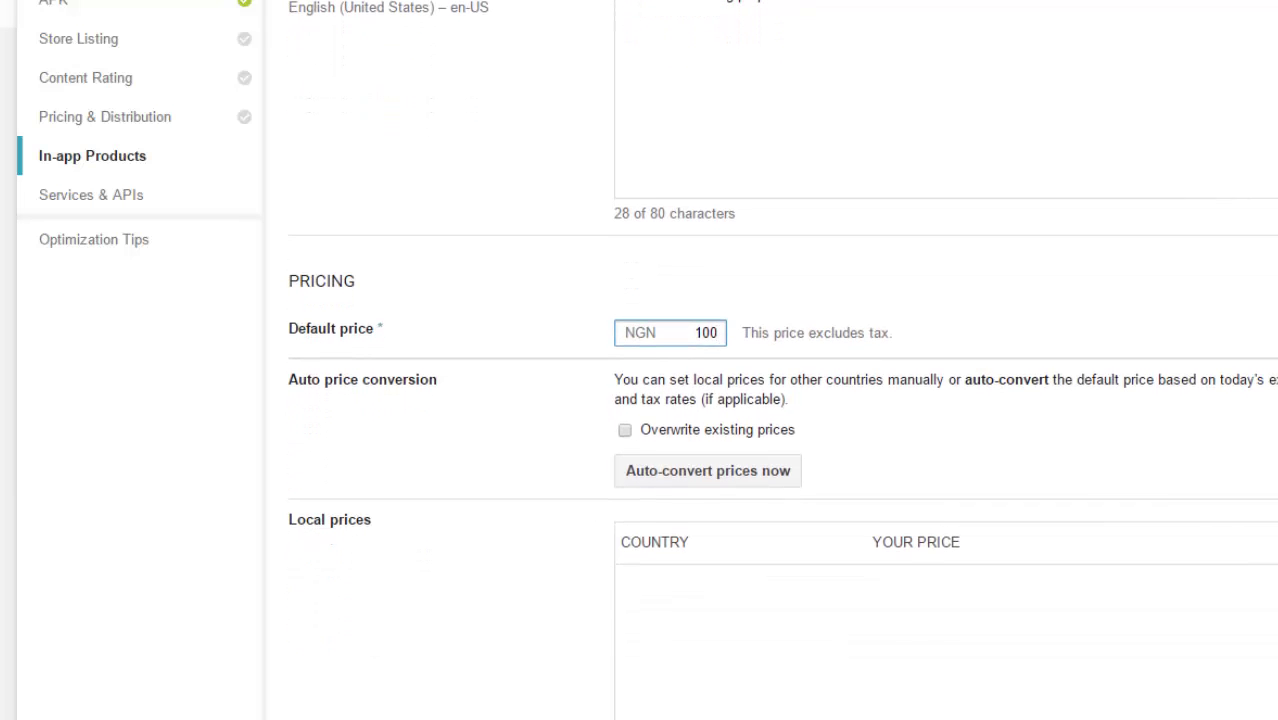
scroll(762, 290, "down", 1)
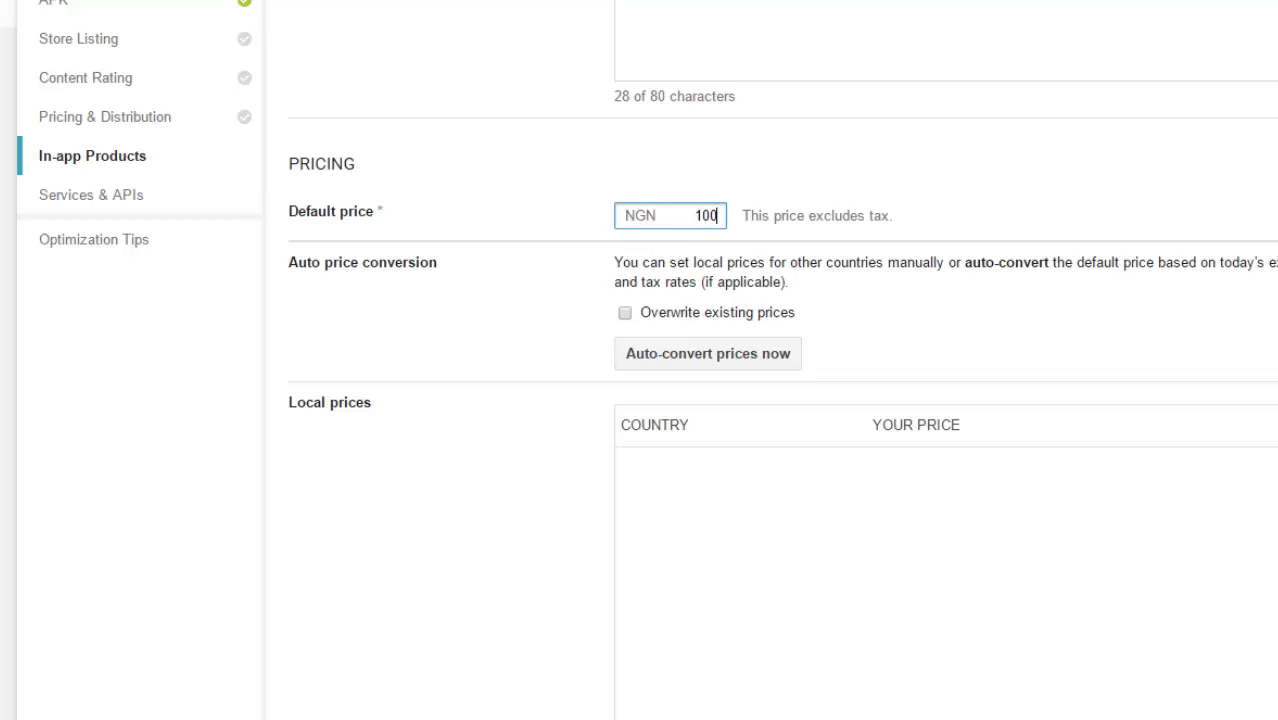
scroll(780, 360, "down", 1)
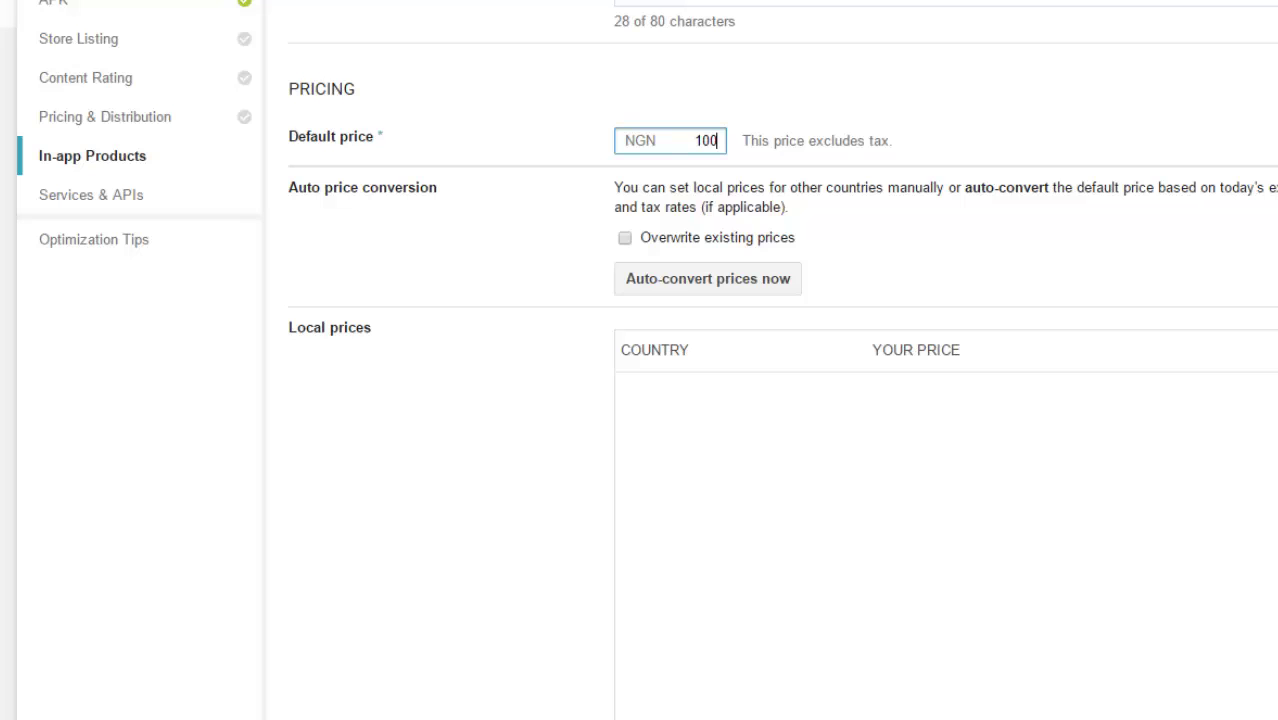
scroll(780, 360, "down", 3)
scroll(780, 360, "down", 1)
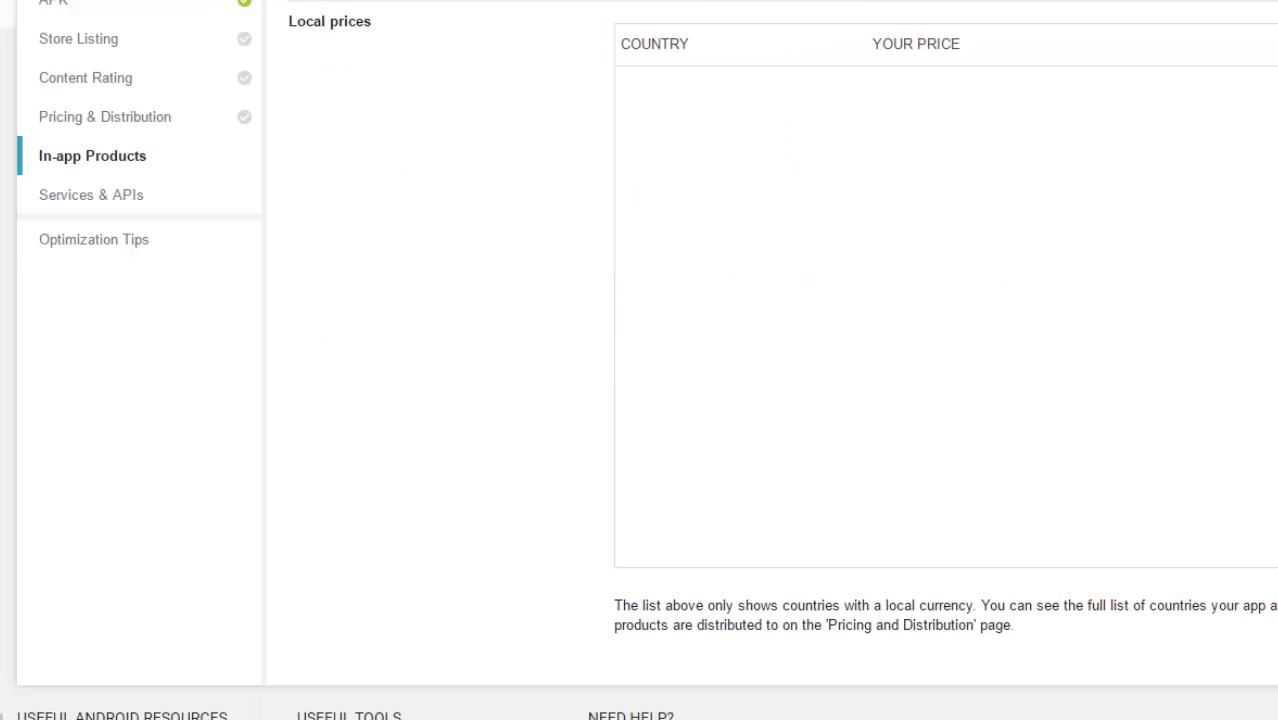
scroll(780, 360, "up", 4)
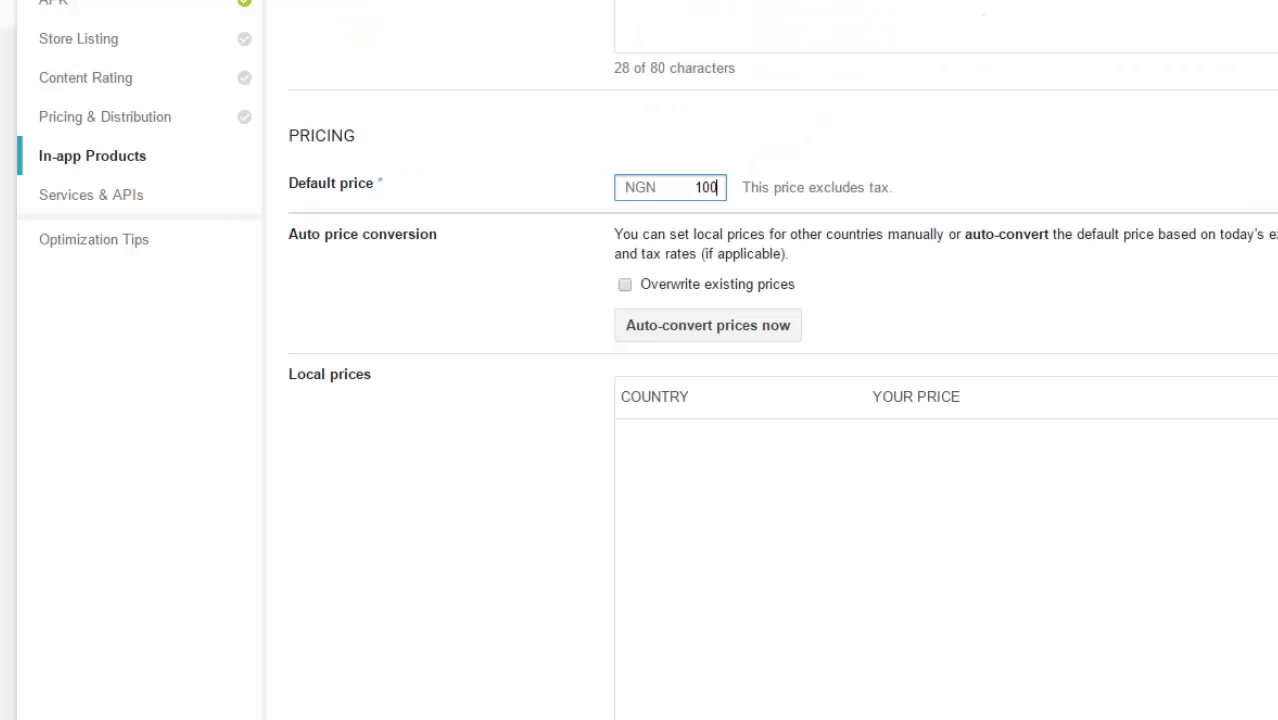
scroll(780, 360, "up", 6)
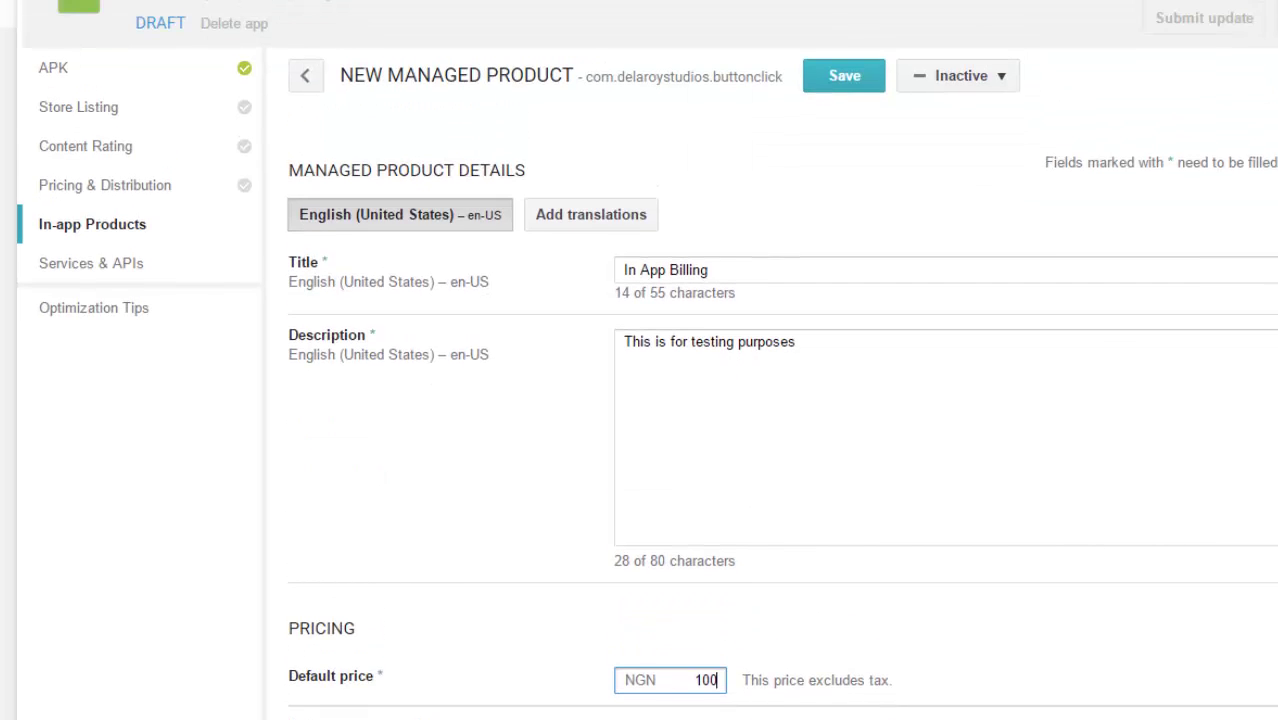
left_click(838, 88)
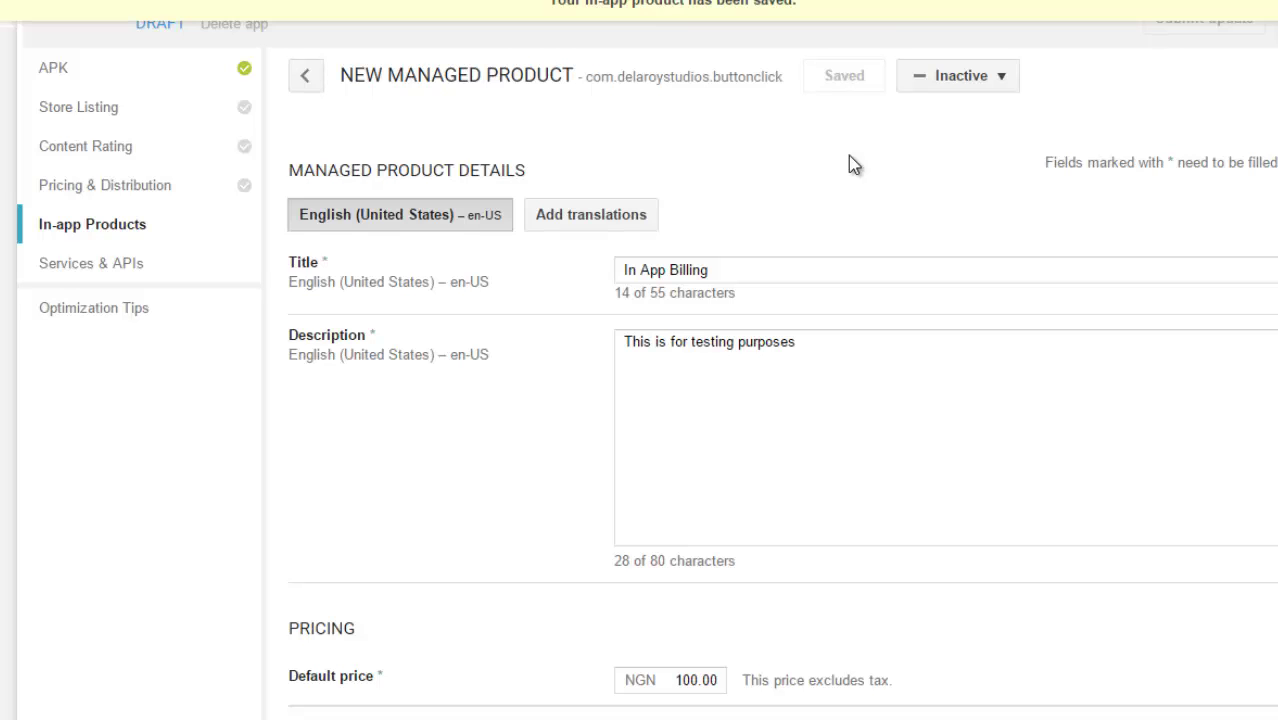
- Activate the com.delaroystudios.buttonclick managed product
scroll(907, 209, "up", 2)
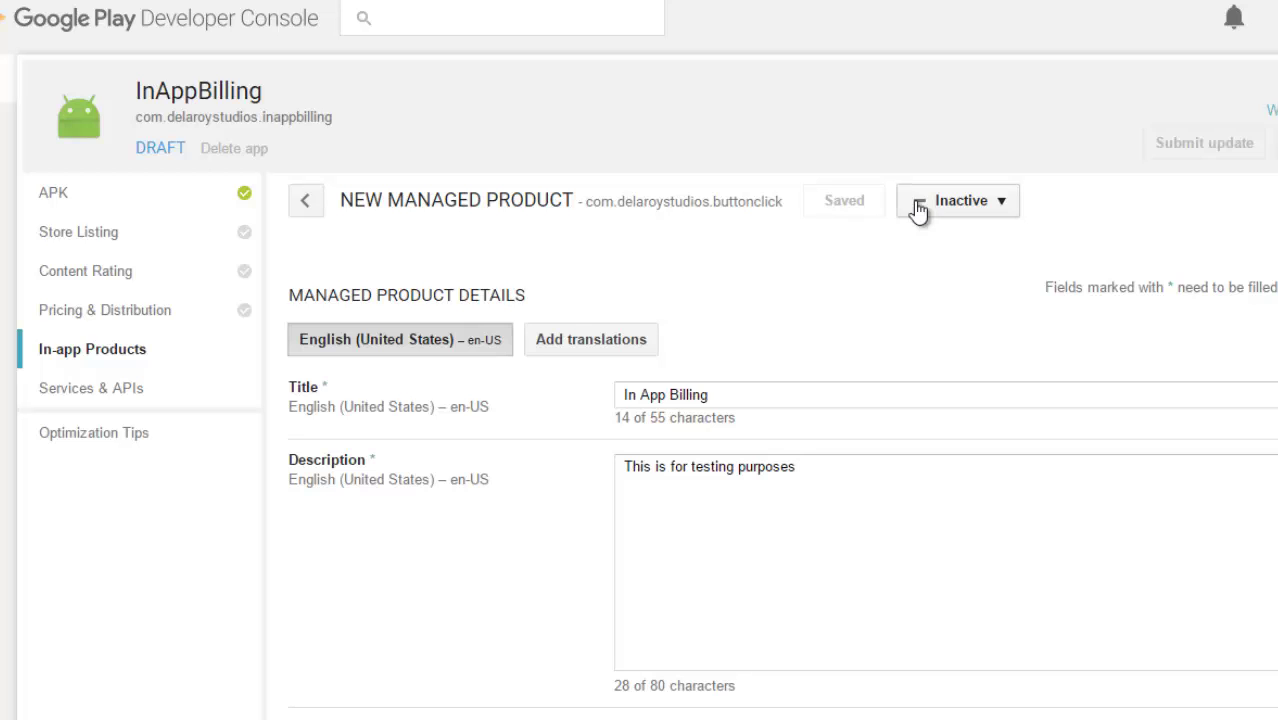
scroll(640, 400, "down", 1)
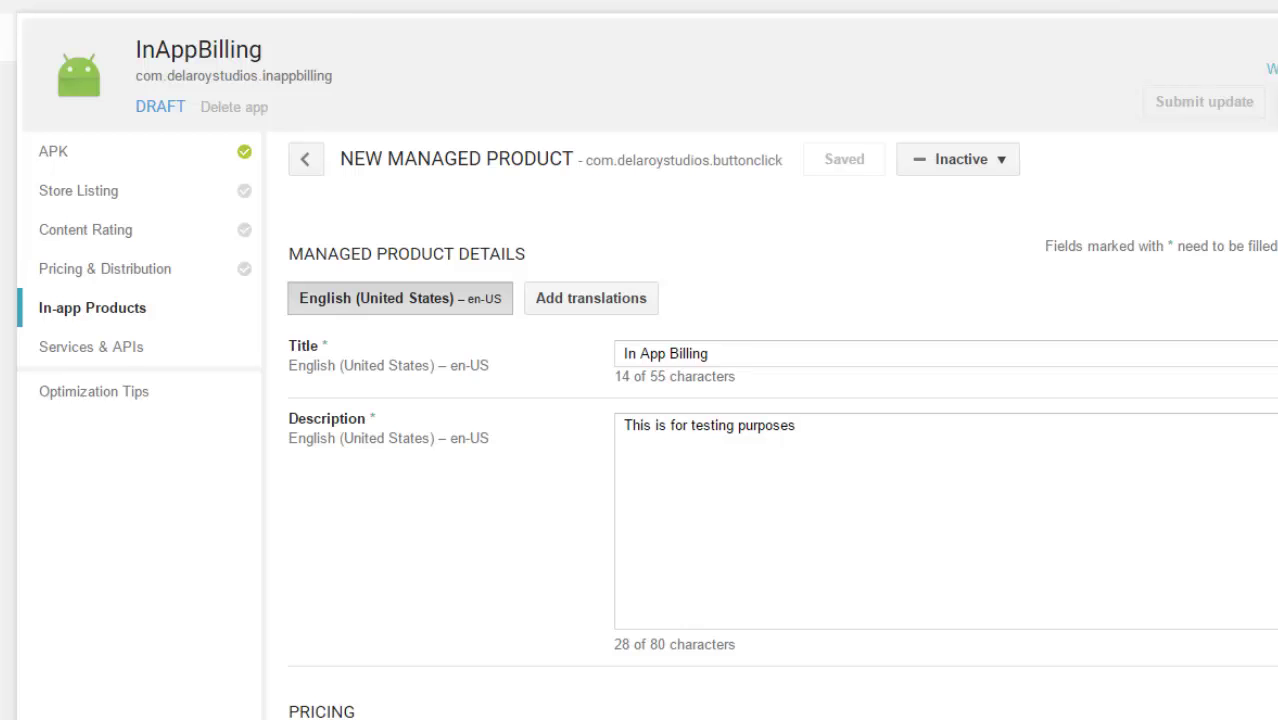
scroll(1192, 428, "down", 1)
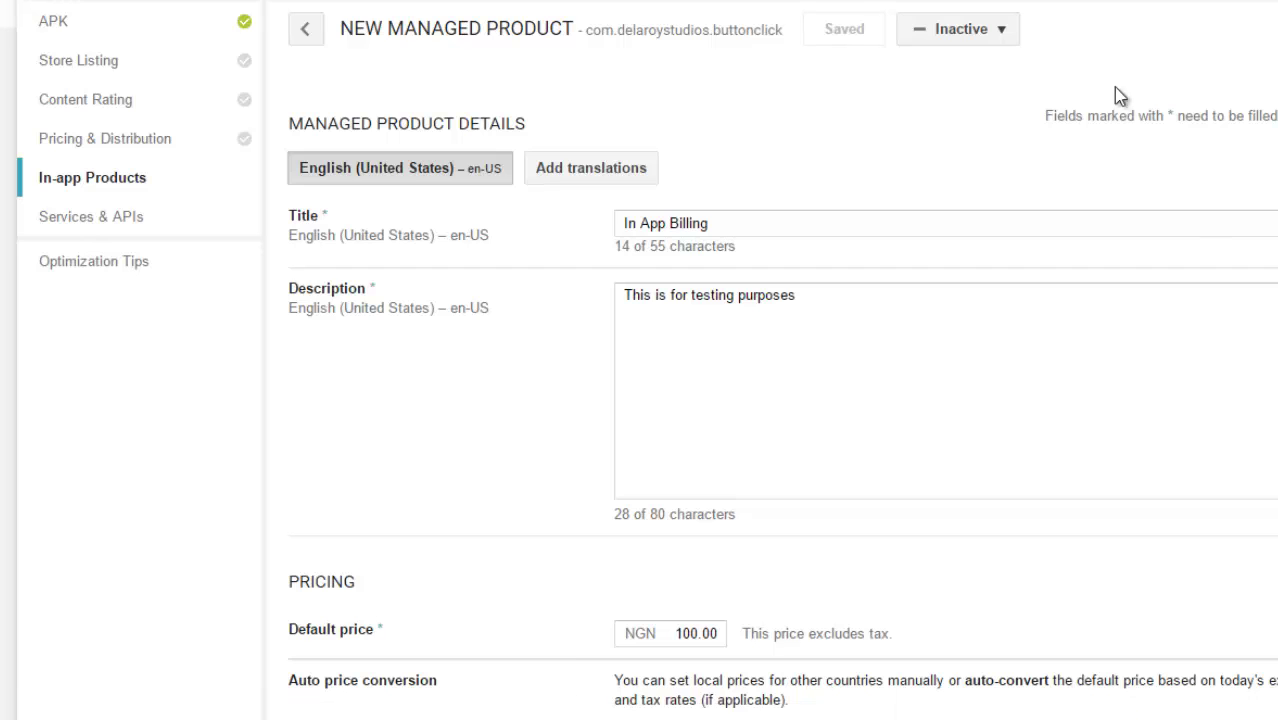
left_click(998, 33)
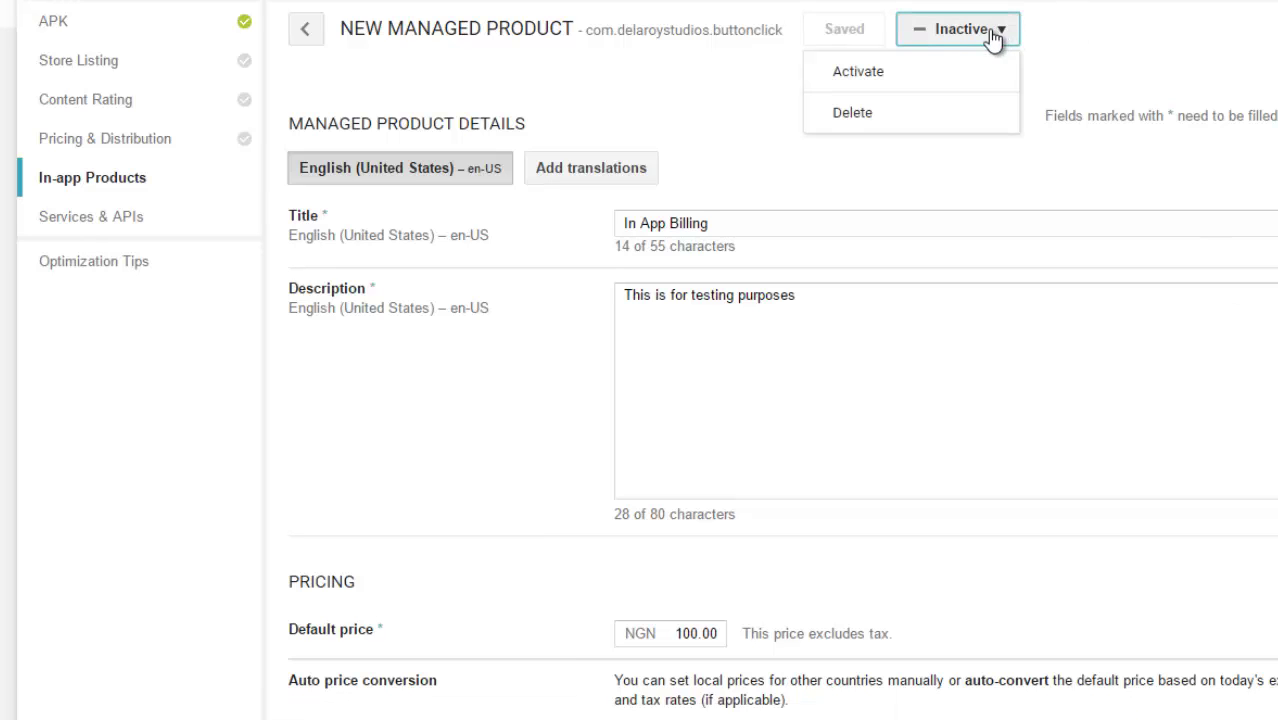
left_click(926, 70)
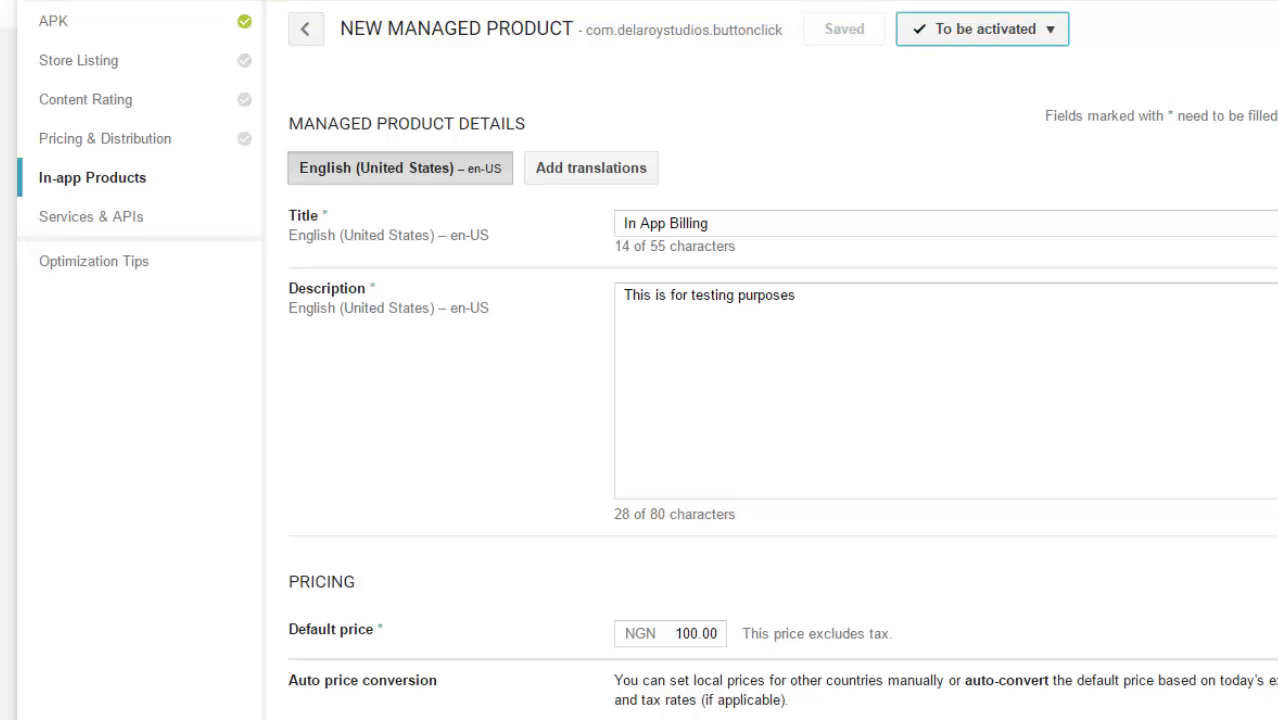
scroll(1033, 434, "up", 2)
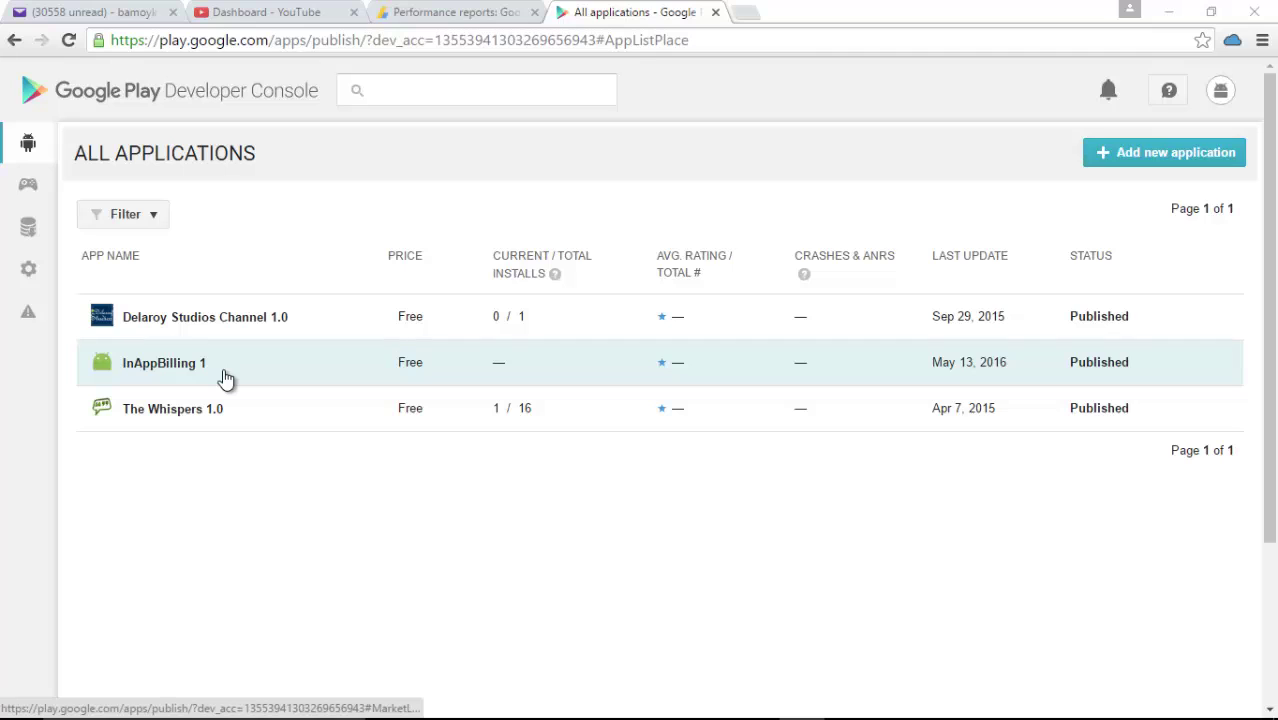
- Open the InAppBilling app from the applications list and examine its store listing descriptions, screenshots and graphic assets
left_click(225, 378)
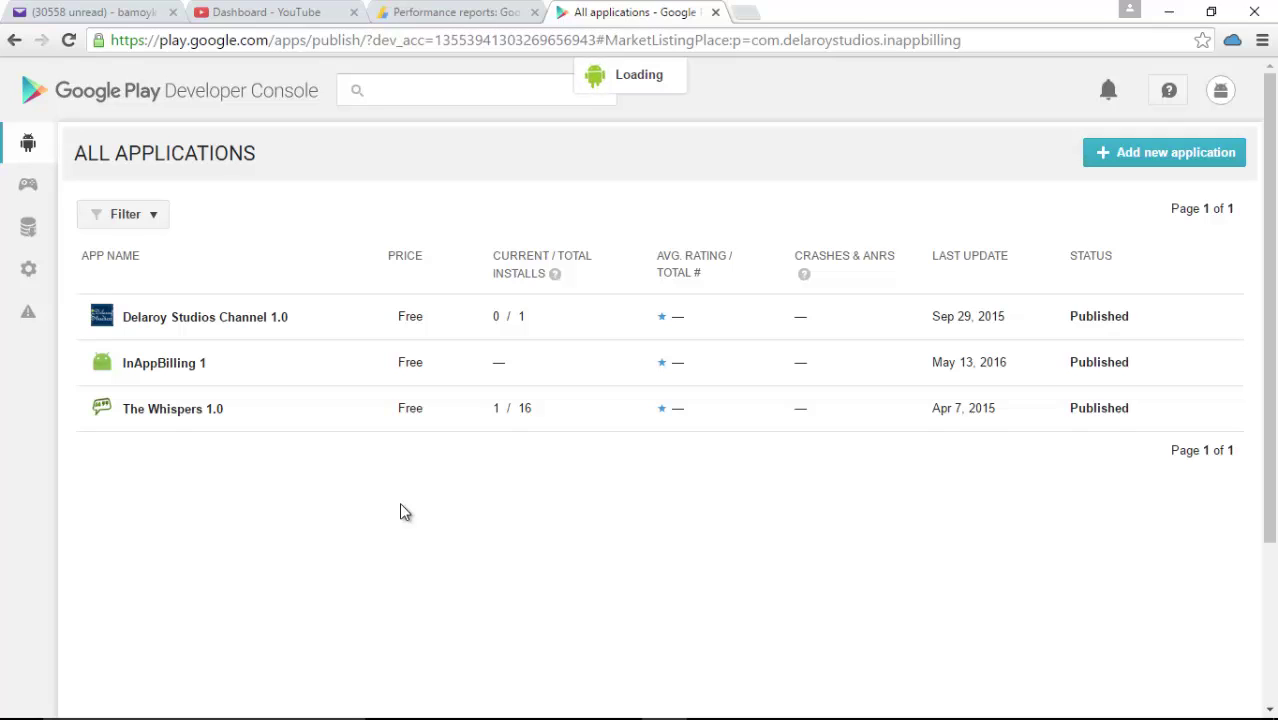
left_click_drag(1270, 140, 1273, 188)
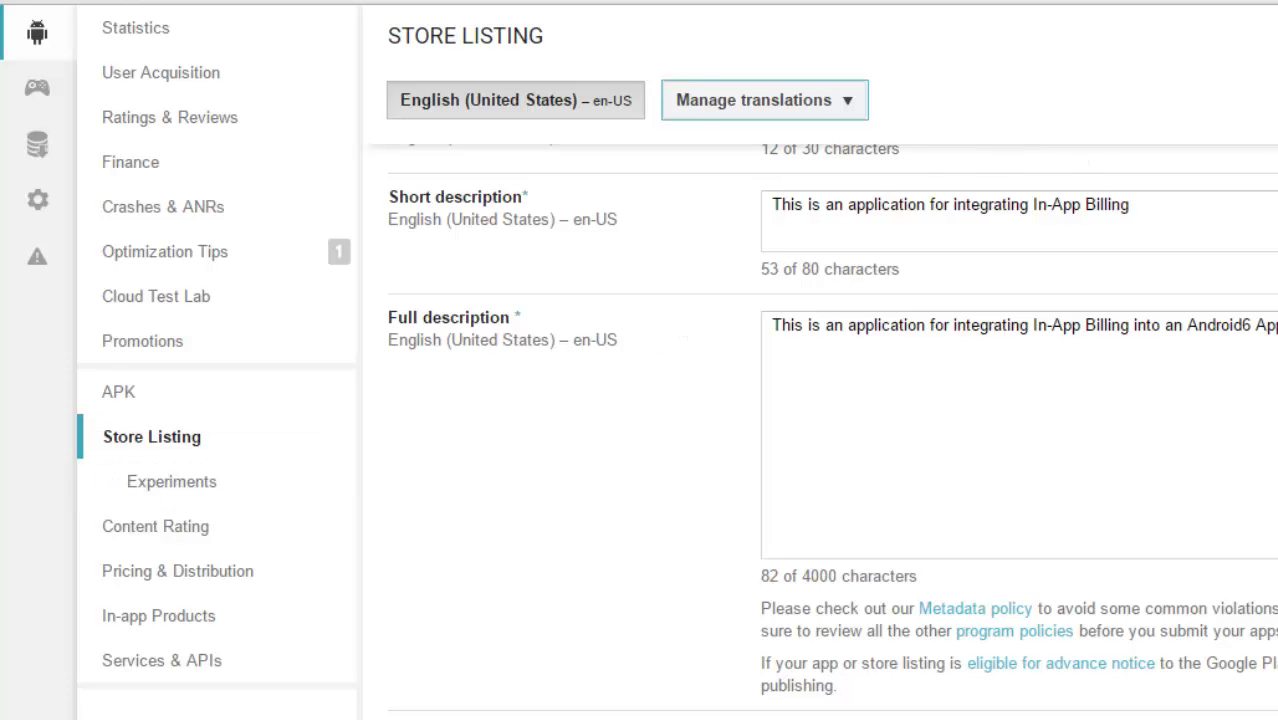
scroll(719, 485, "down", 7)
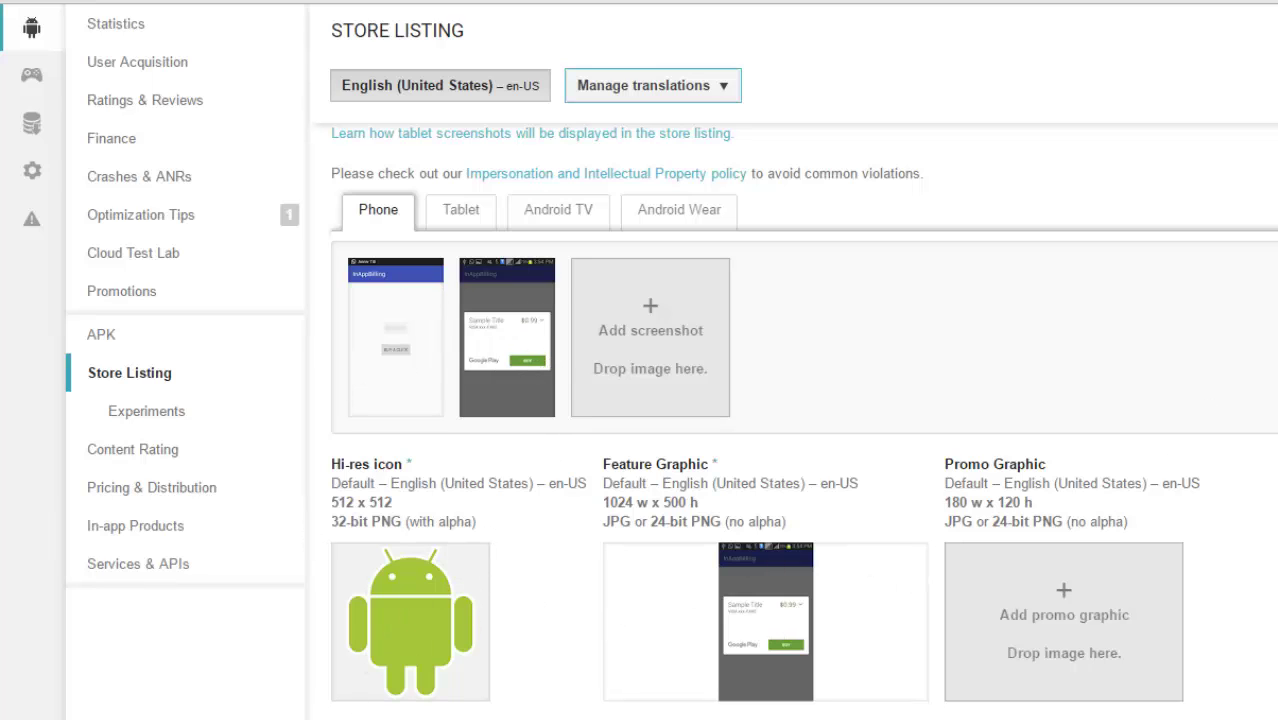
scroll(803, 421, "down", 5)
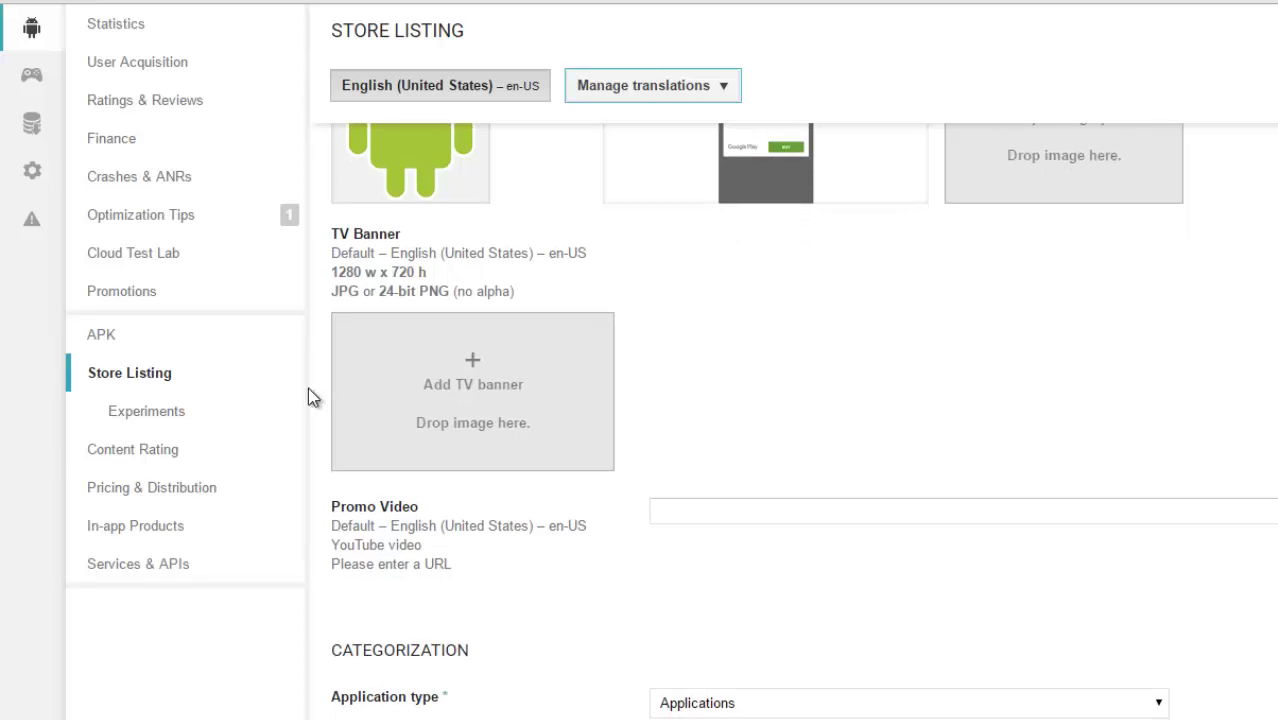
- Review the app's Content Rating questionnaire and its Pricing & Distribution settings through to the consent section
left_click(120, 452)
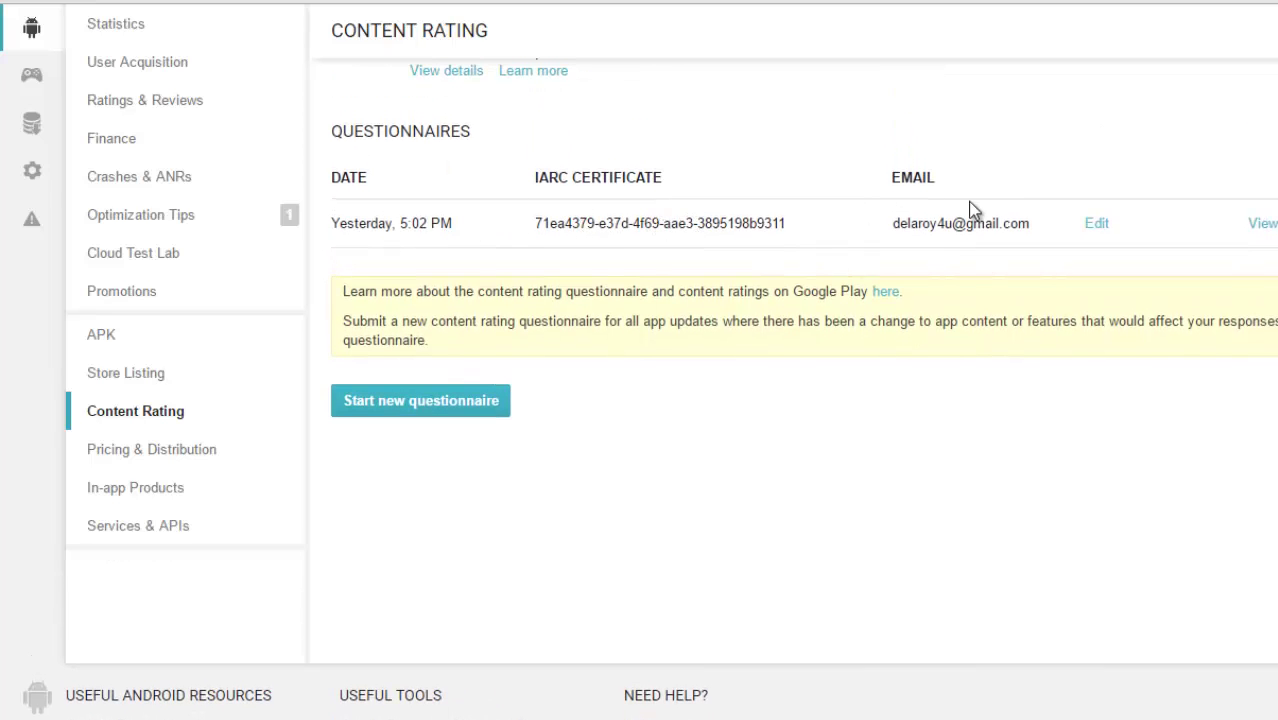
left_click(161, 455)
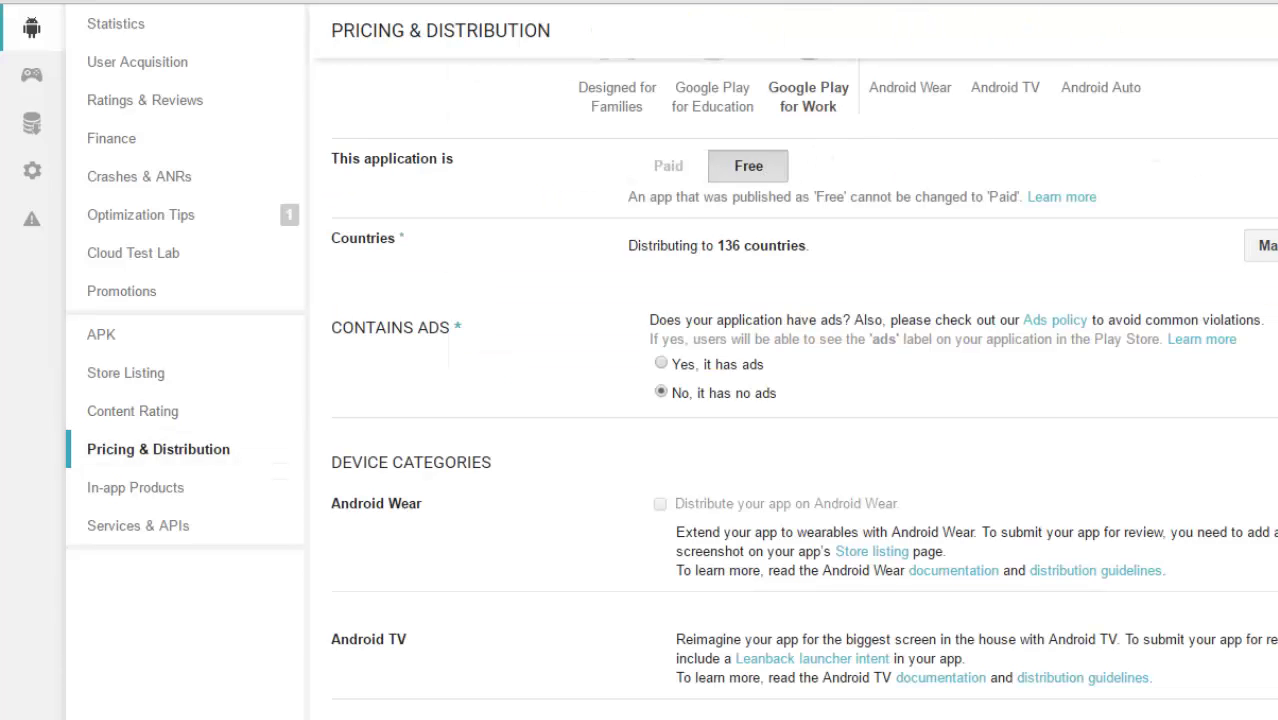
scroll(802, 389, "down", 1)
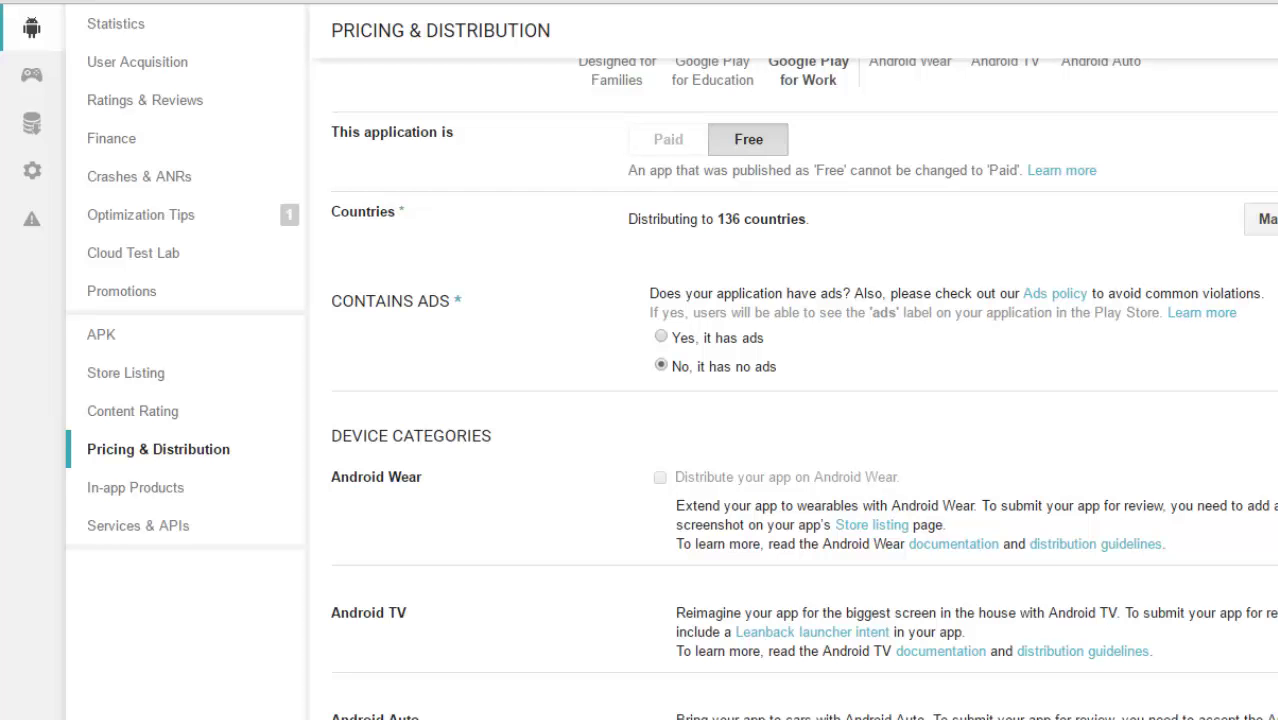
scroll(802, 389, "down", 5)
scroll(1044, 648, "down", 4)
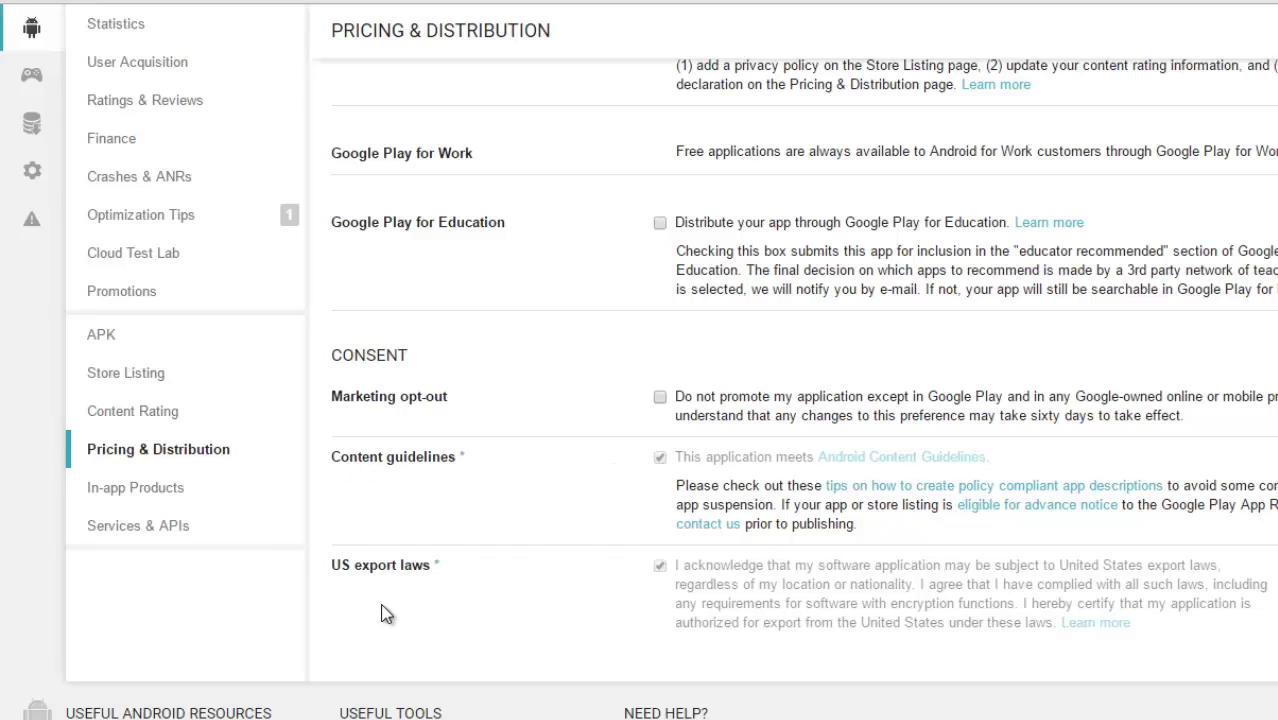
- Open the com.example.buttonclick managed product and review its title, description, active status, pricing template and local prices
left_click(150, 490)
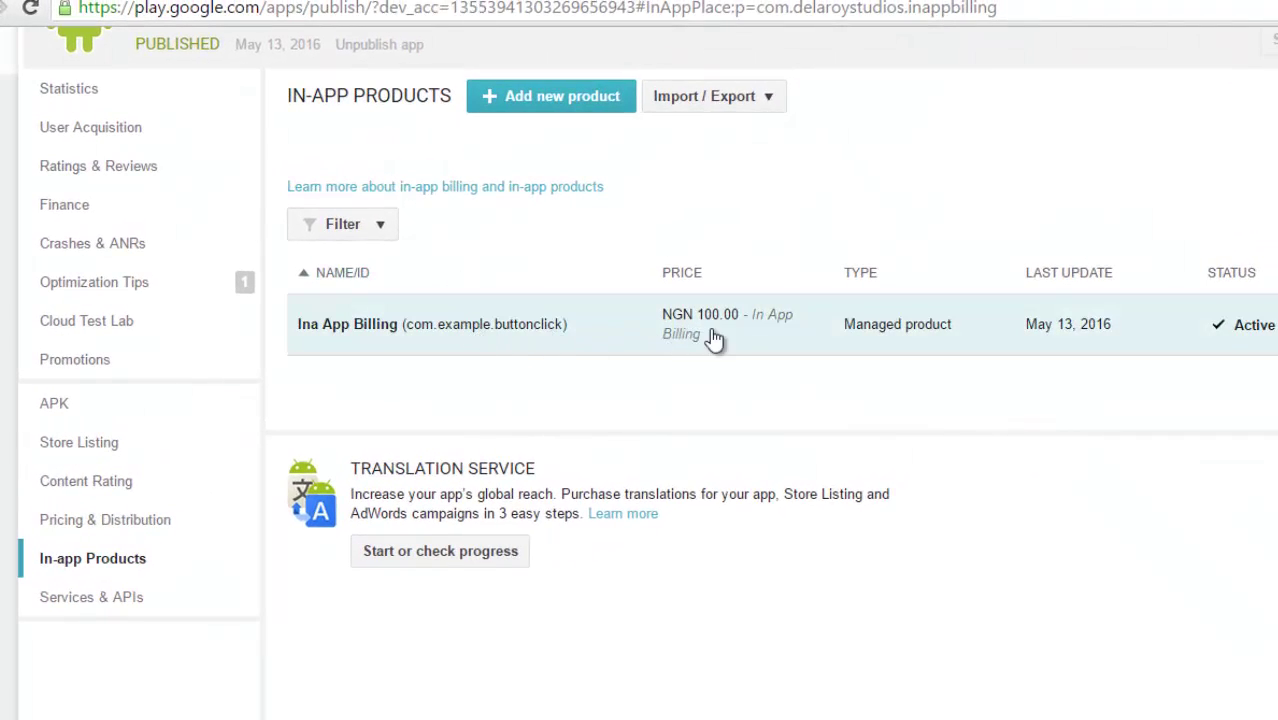
left_click(793, 325)
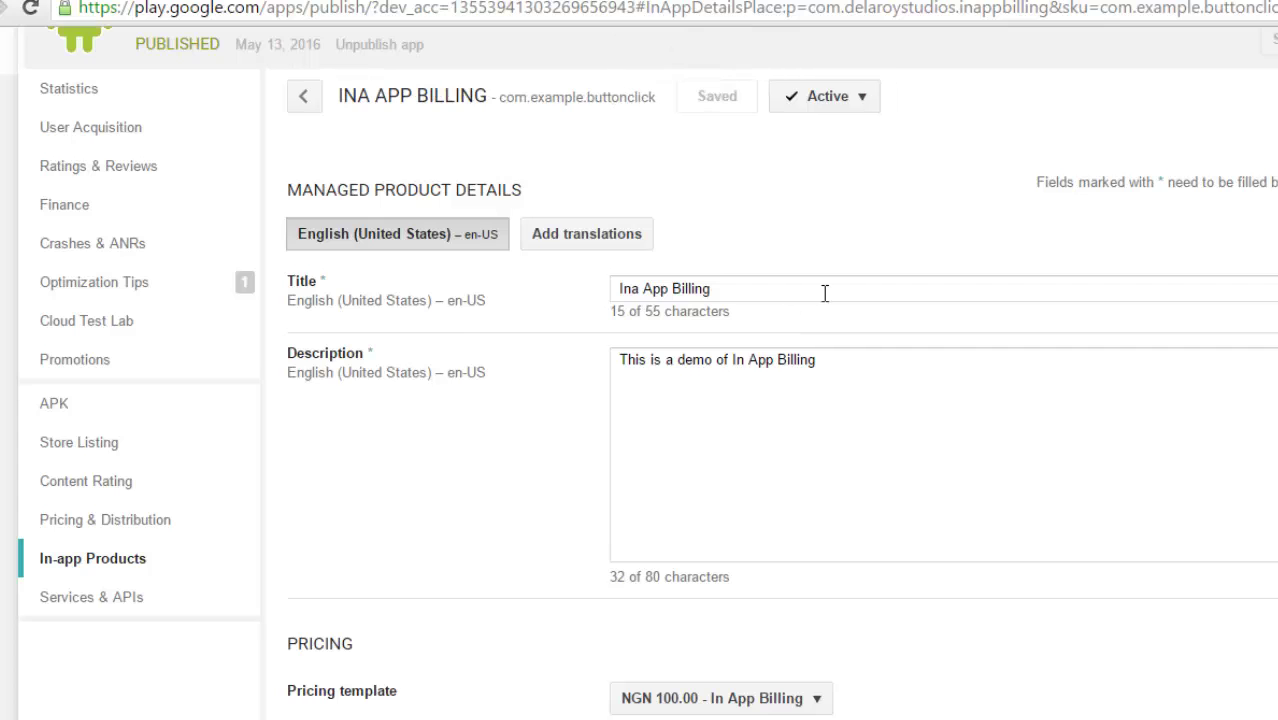
scroll(820, 480, "down", 3)
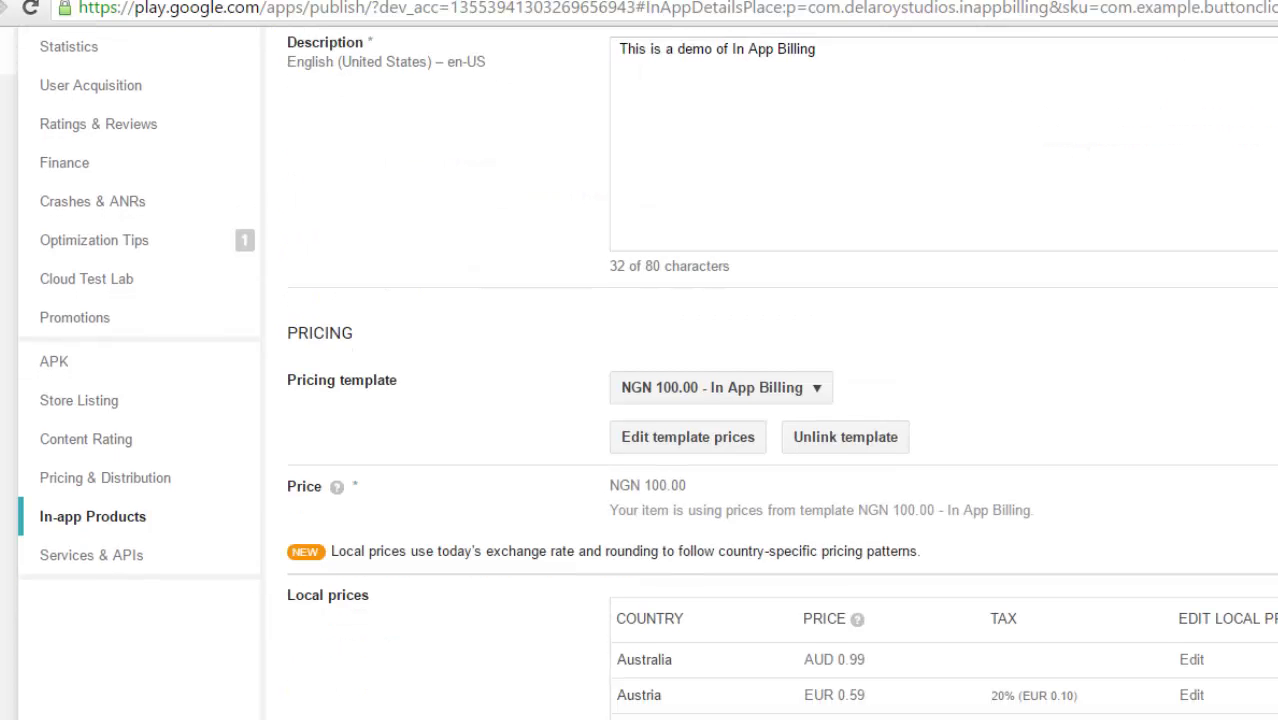
left_click(716, 370)
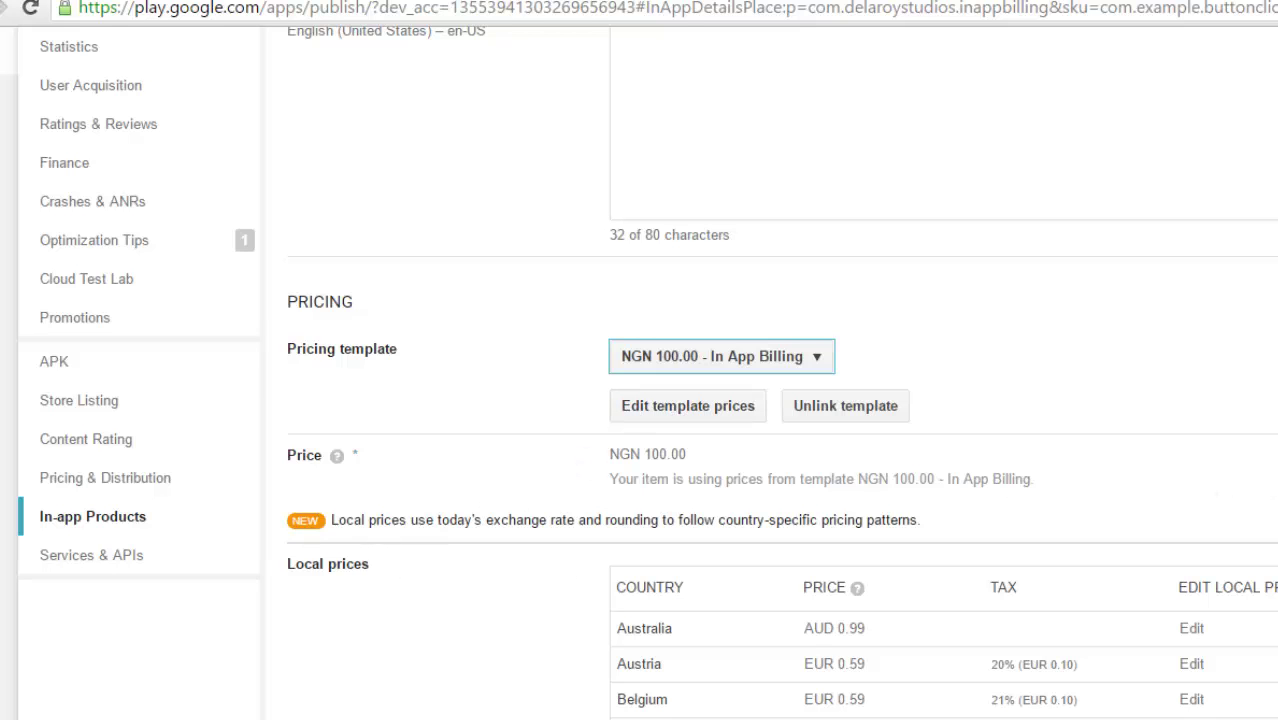
scroll(780, 400, "down", 2)
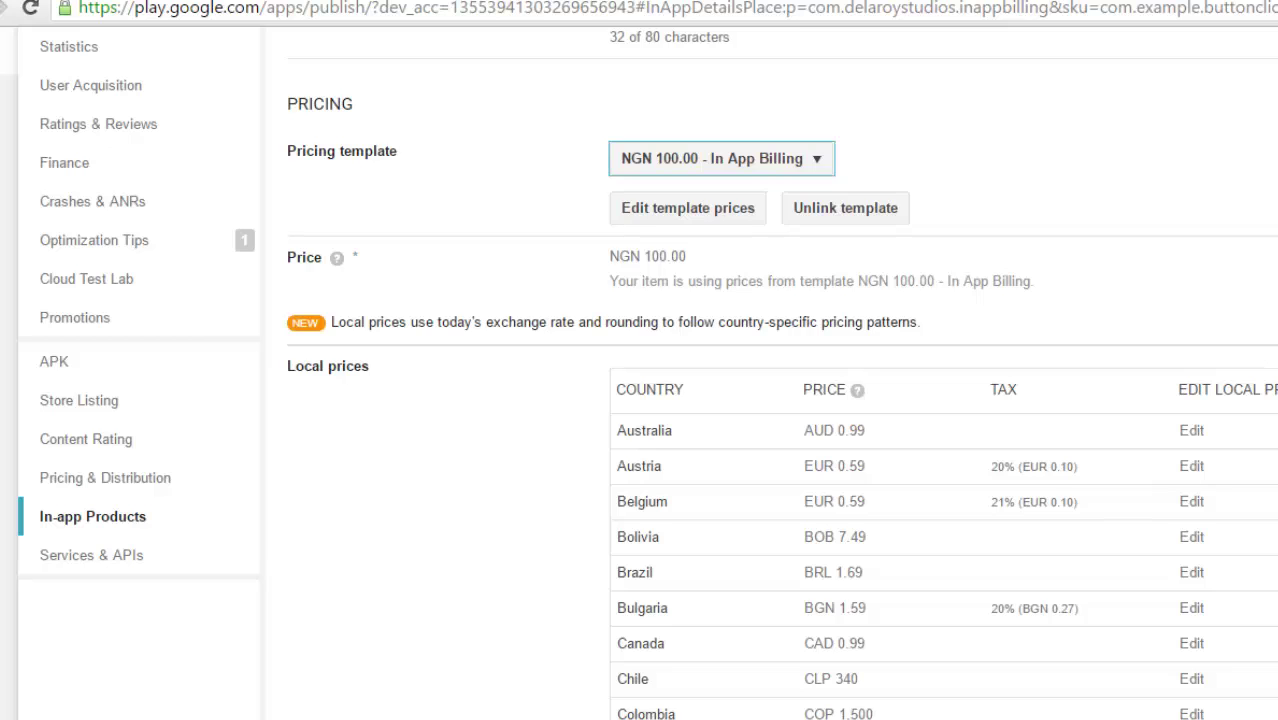
scroll(780, 400, "down", 2)
scroll(780, 400, "up", 3)
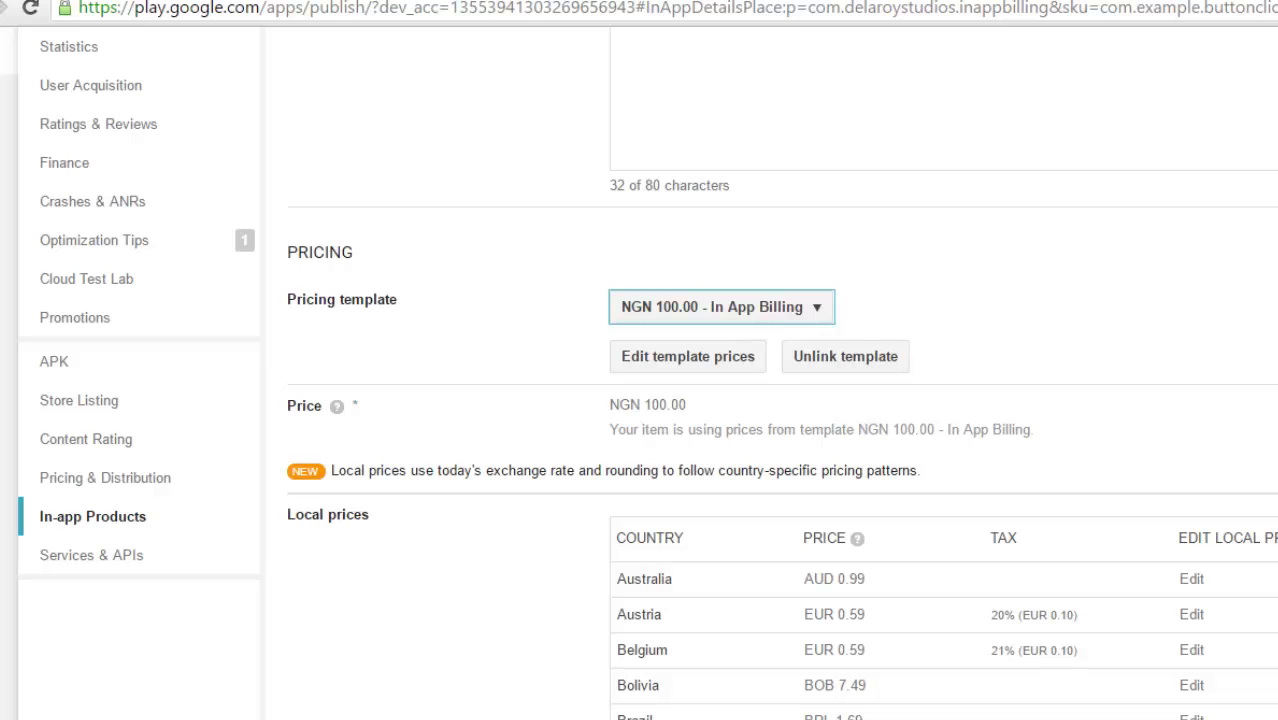
scroll(780, 380, "down", 4)
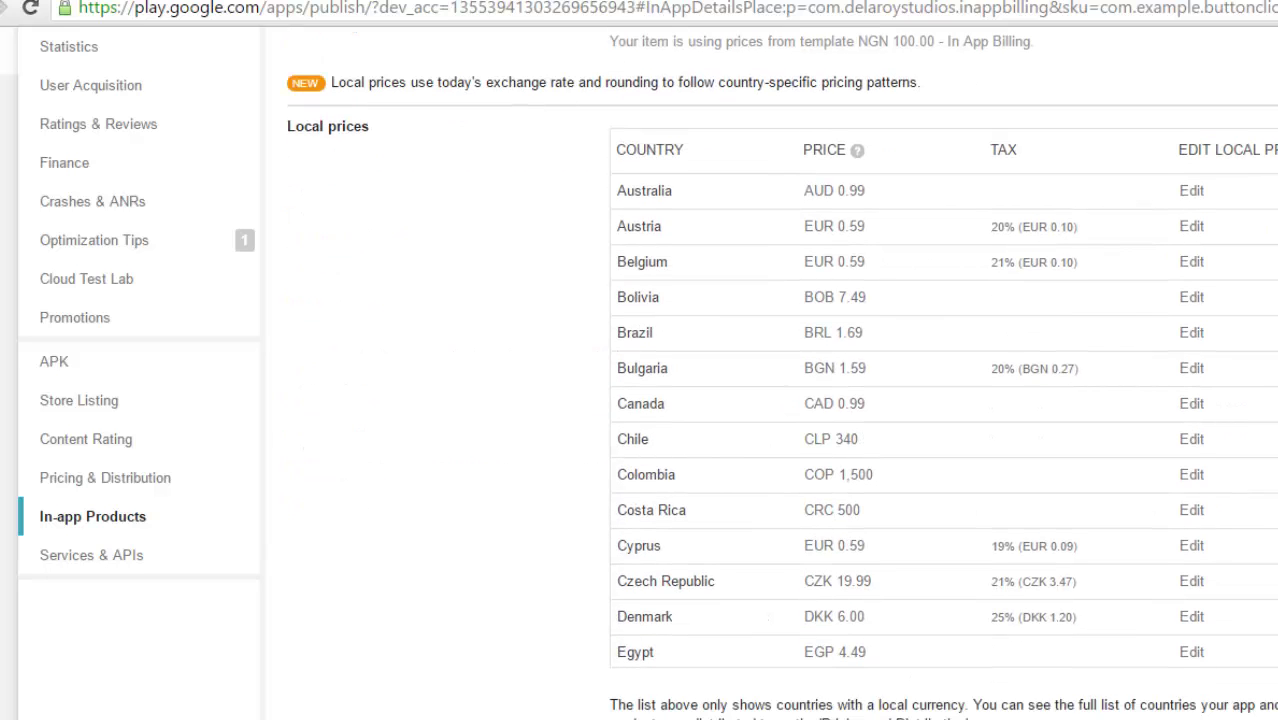
scroll(640, 380, "down", 2)
scroll(640, 380, "up", 3)
scroll(640, 380, "up", 6)
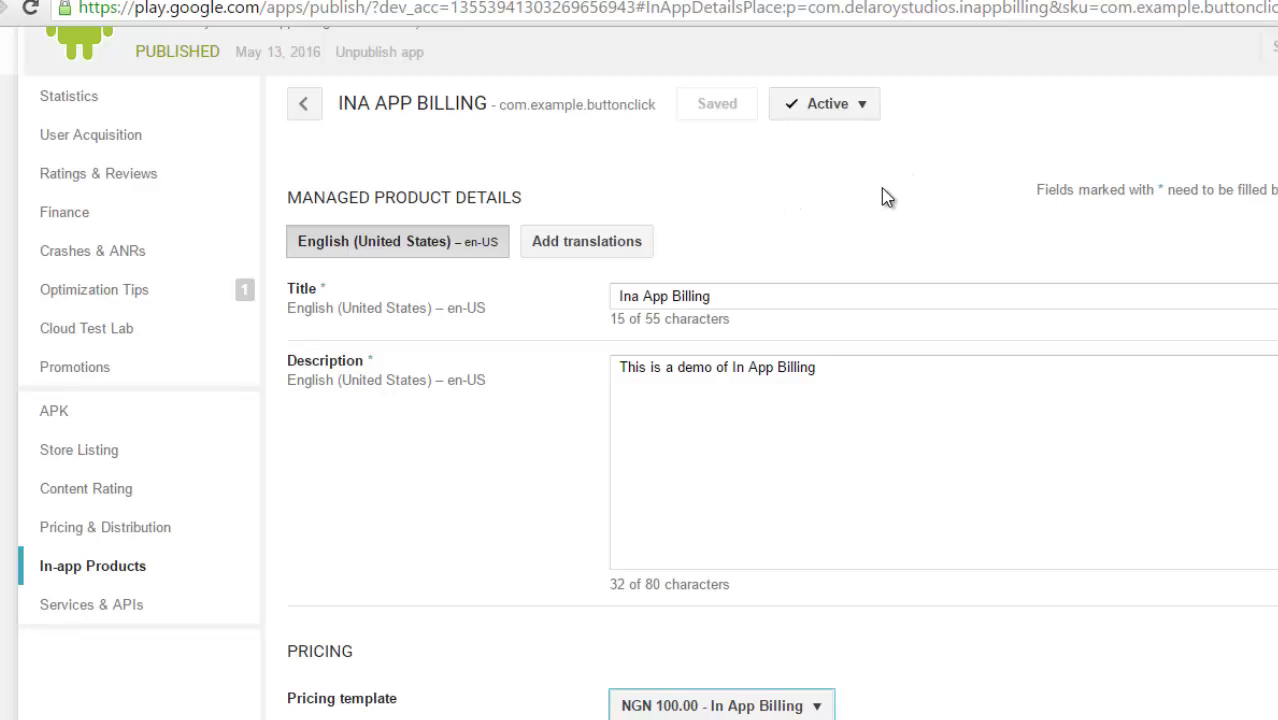
scroll(1098, 137, "up", 2)
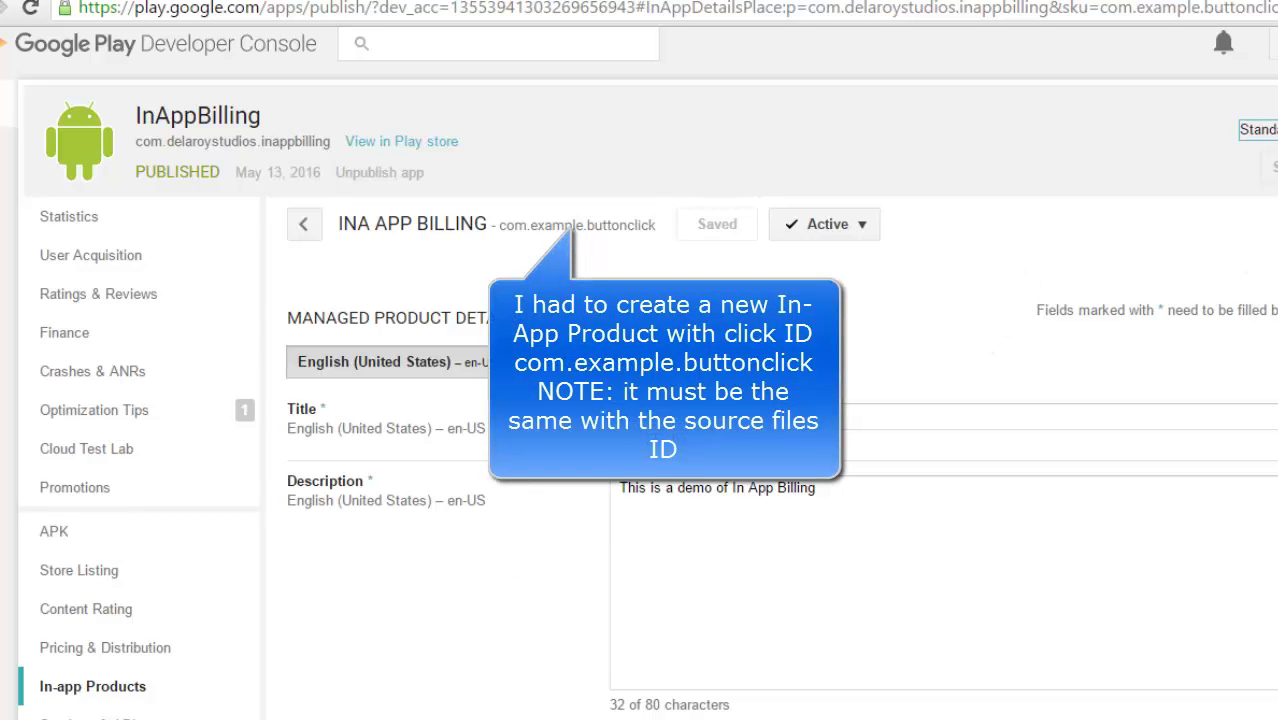
scroll(857, 268, "down", 1)
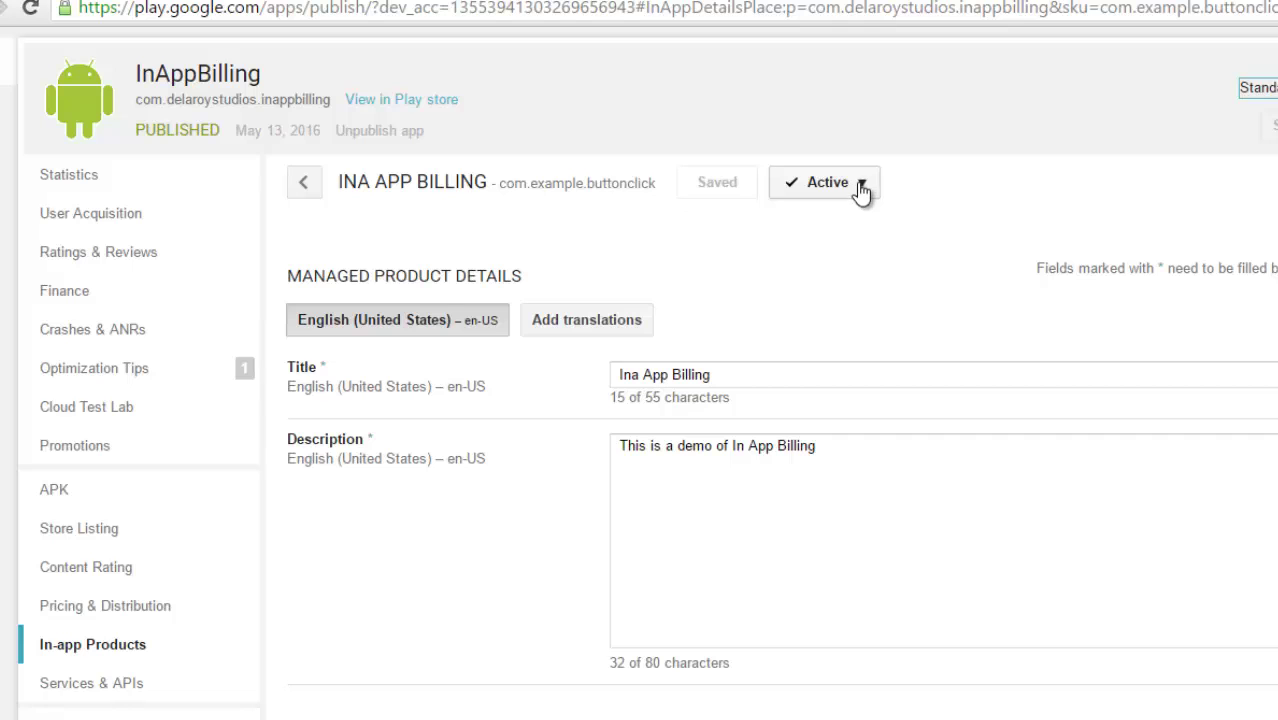
scroll(476, 400, "down", 2)
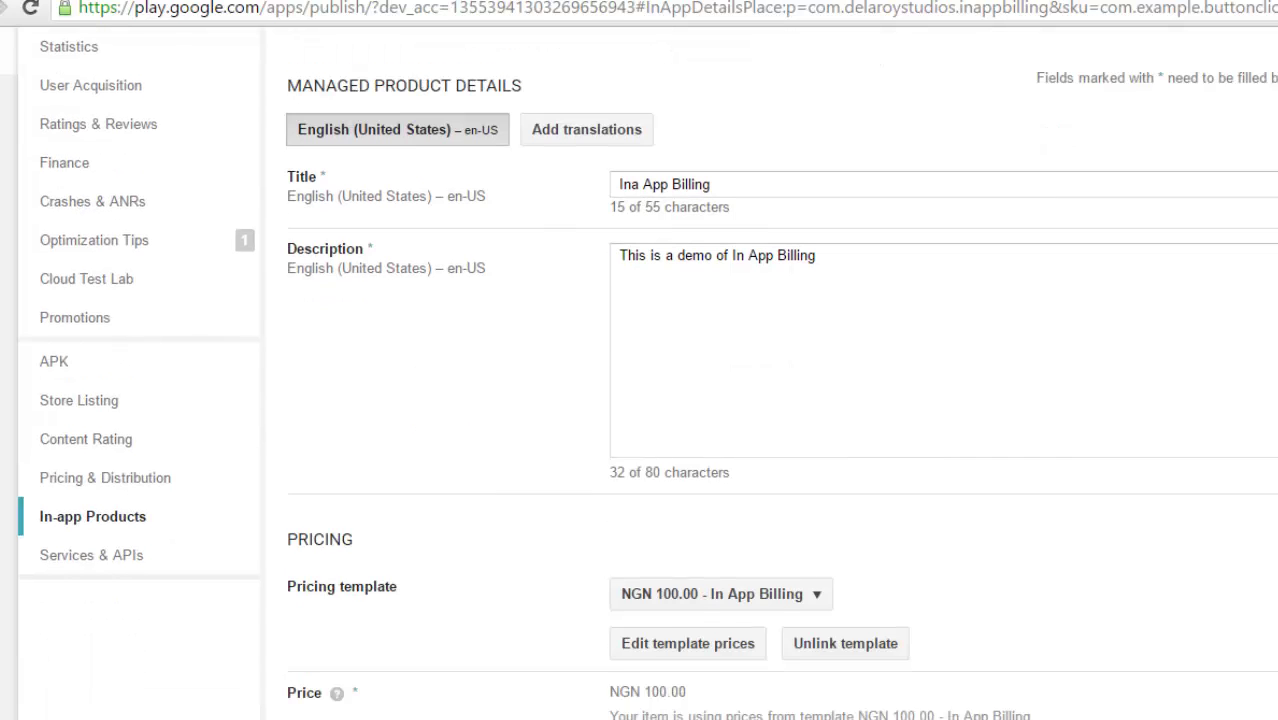
- Review the app's license key under Services & APIs and its production APK configuration
left_click(88, 558)
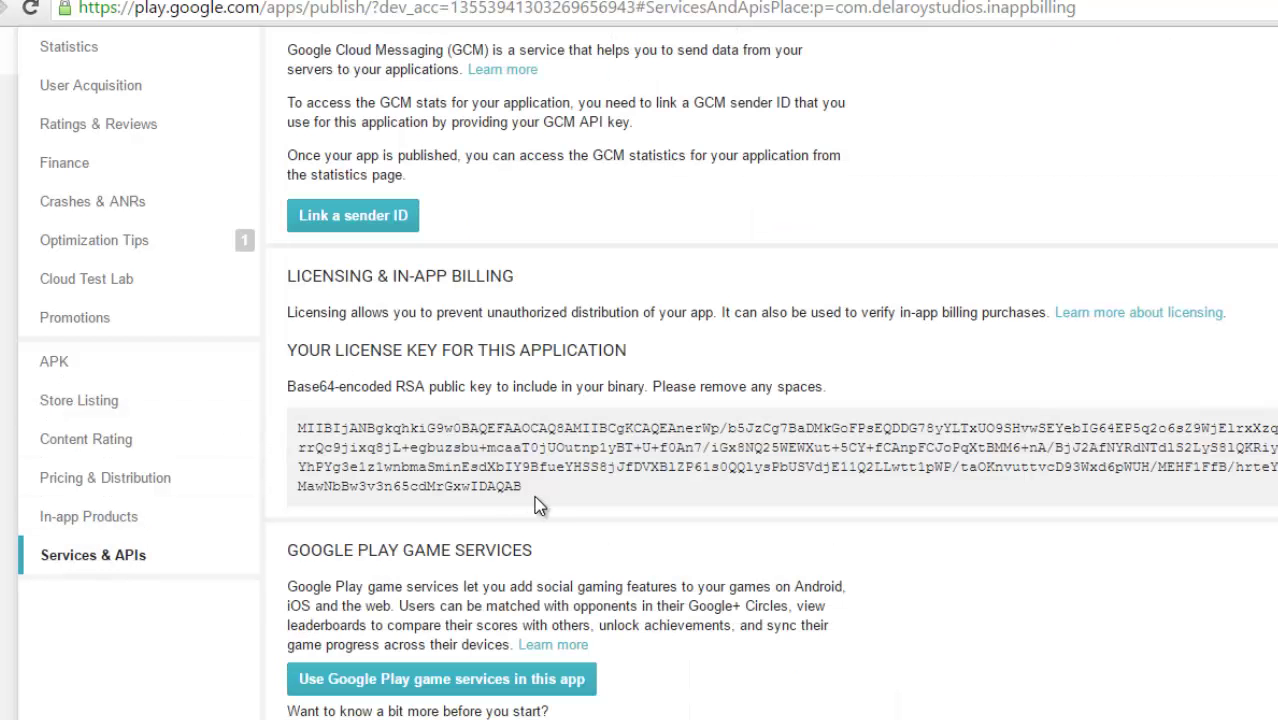
left_click(73, 369)
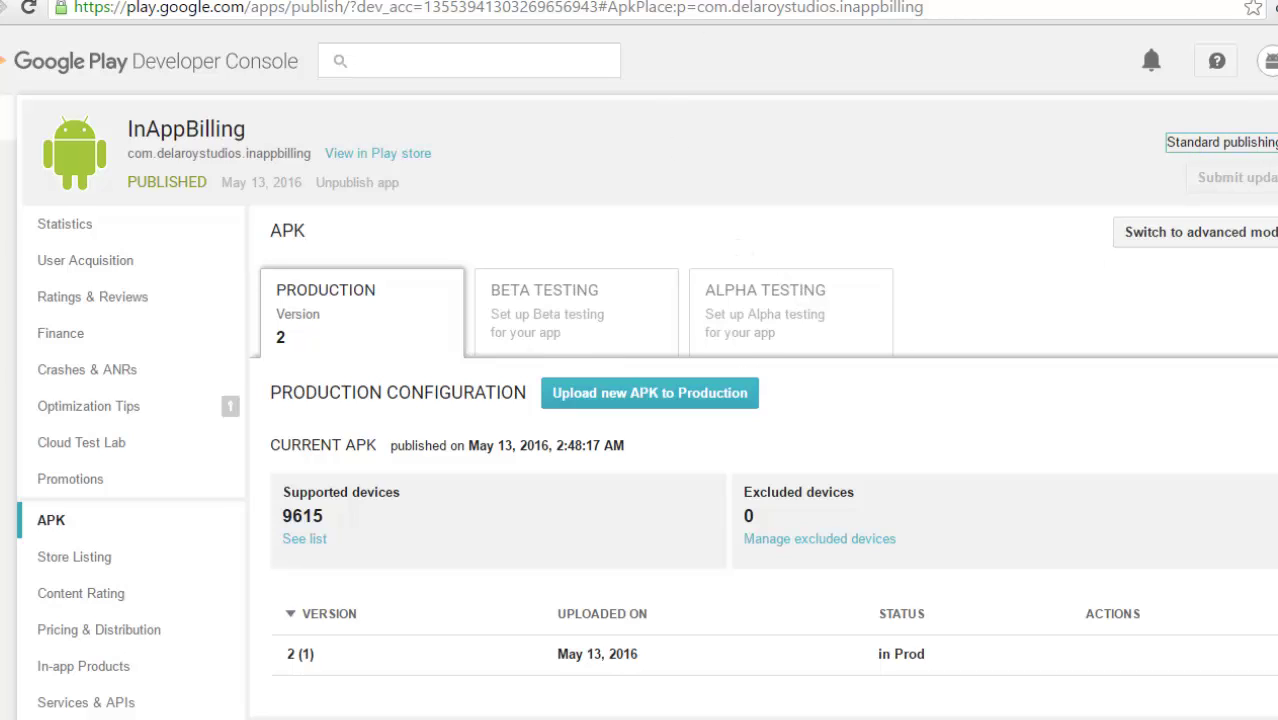
- Search the web for "google play" in a new browser tab and open the Google Play store
key("ctrl+t")
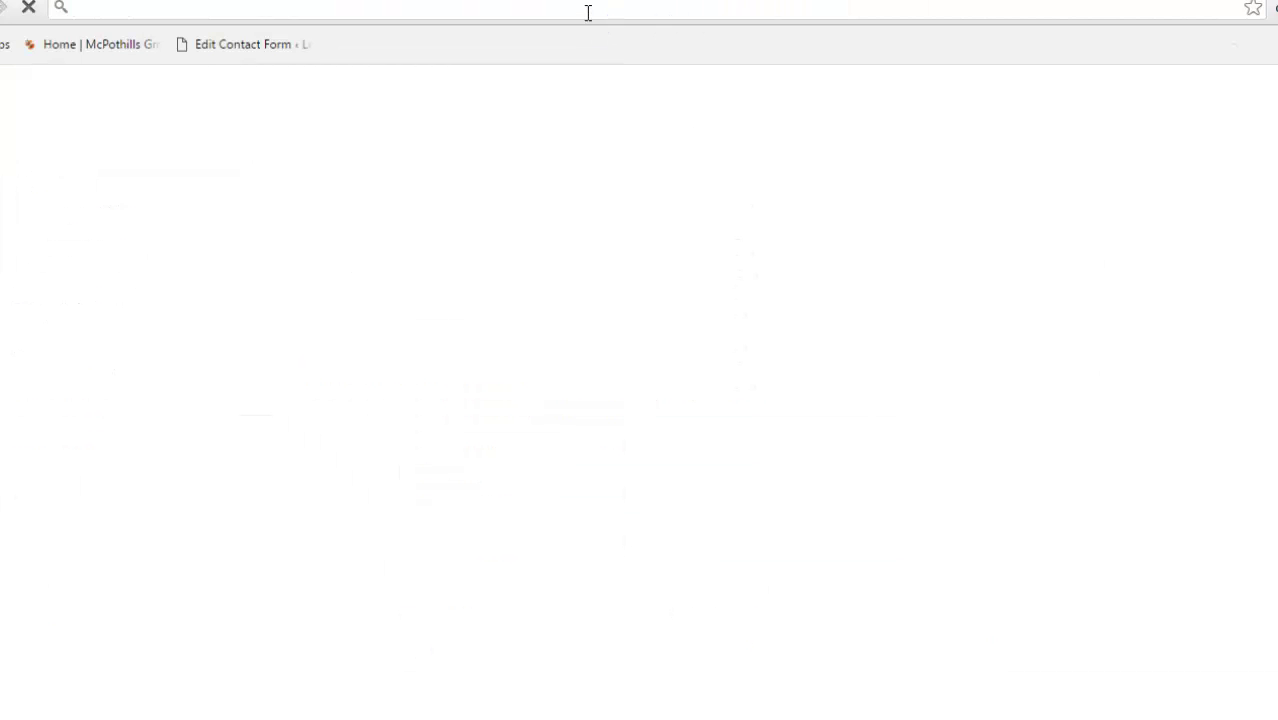
type("google play")
key("Return")
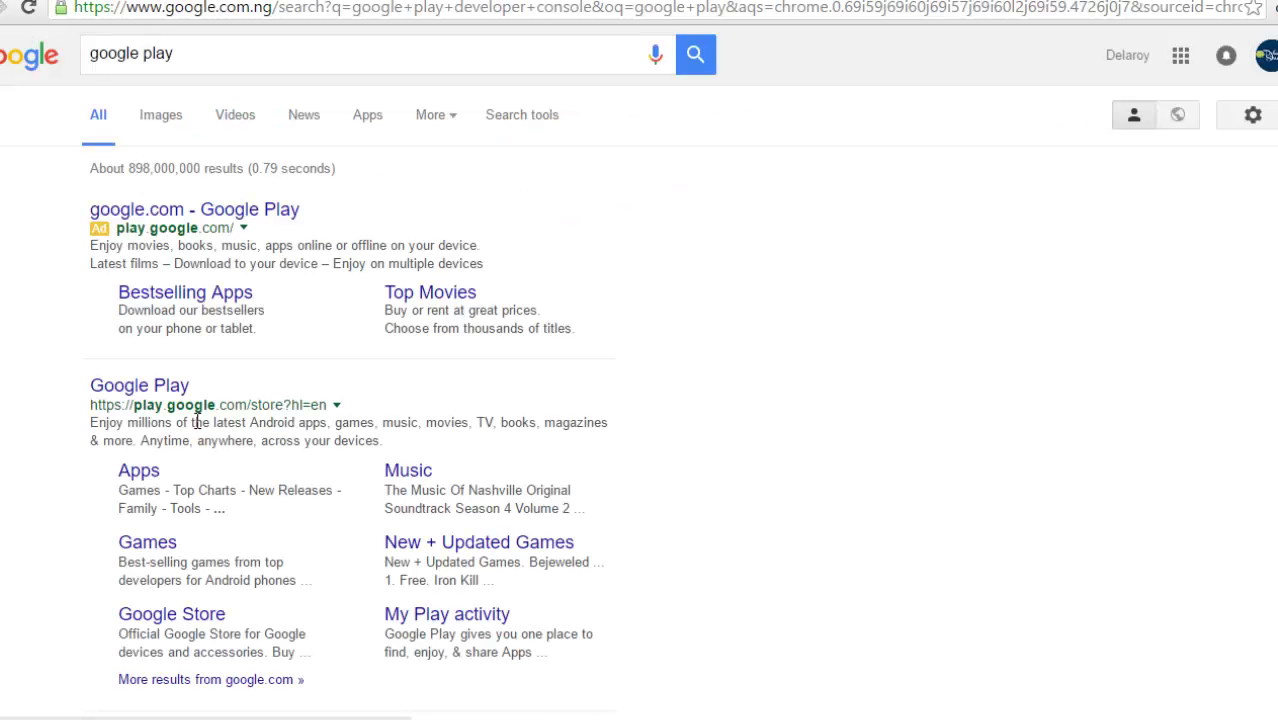
left_click(178, 385)
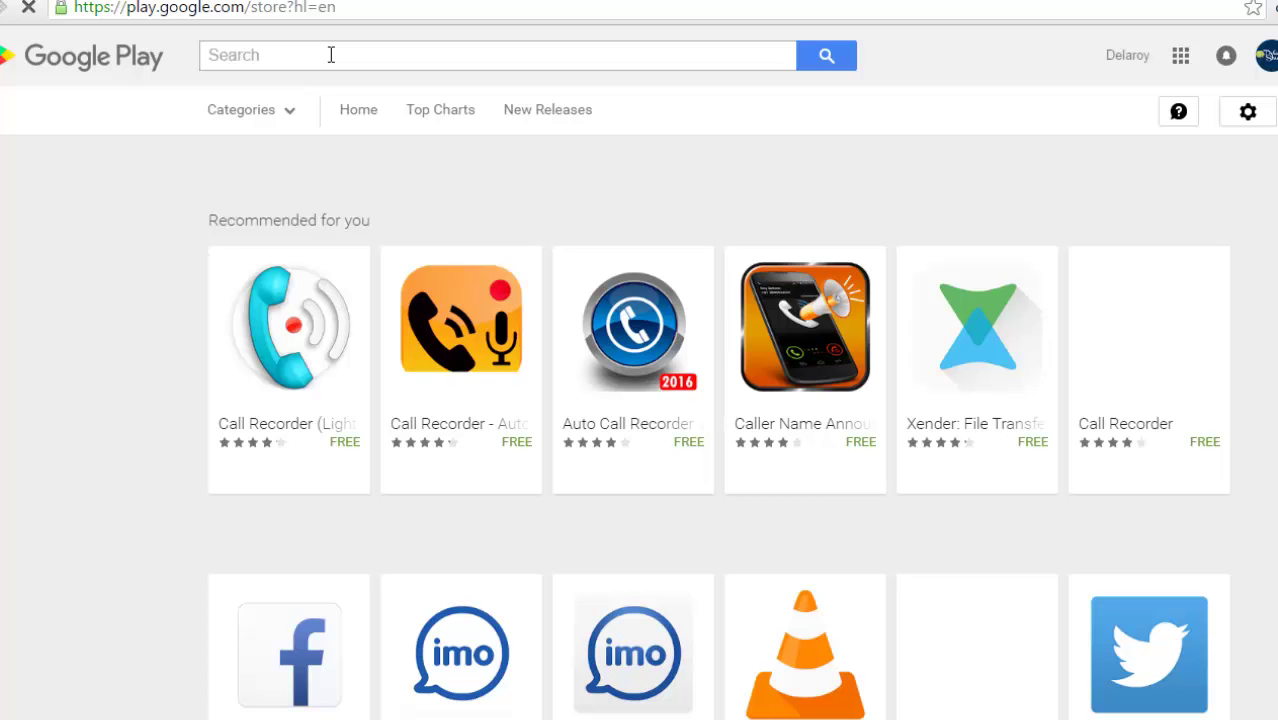
- Search the Play store for "delaroy studios" and open the InAppBilling app's page
left_click(331, 55)
type("del")
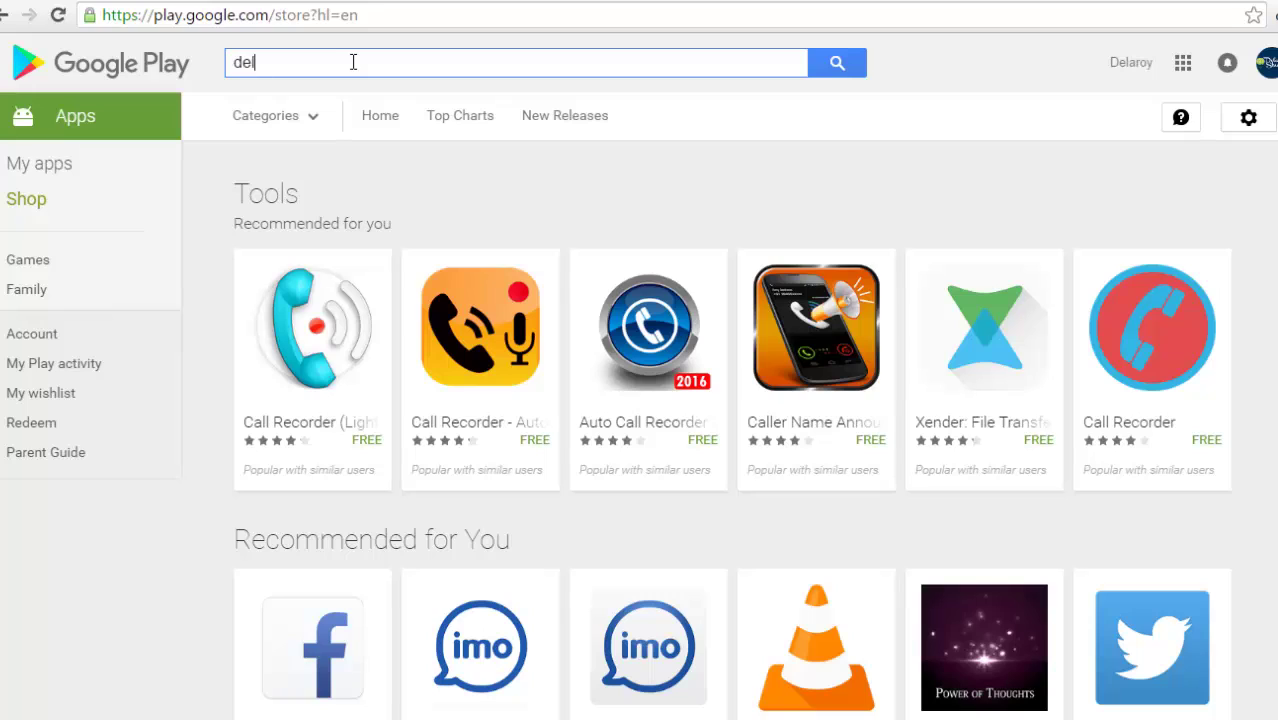
type("ar")
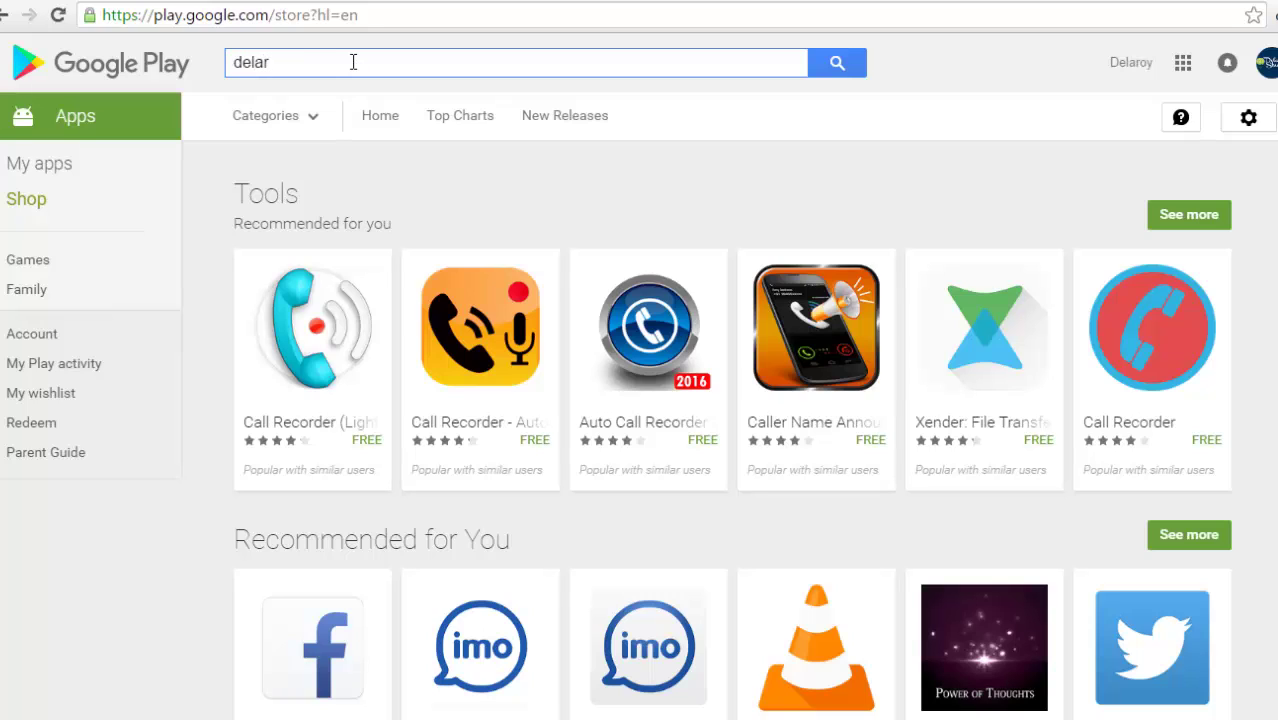
type("oy studios")
key("Return")
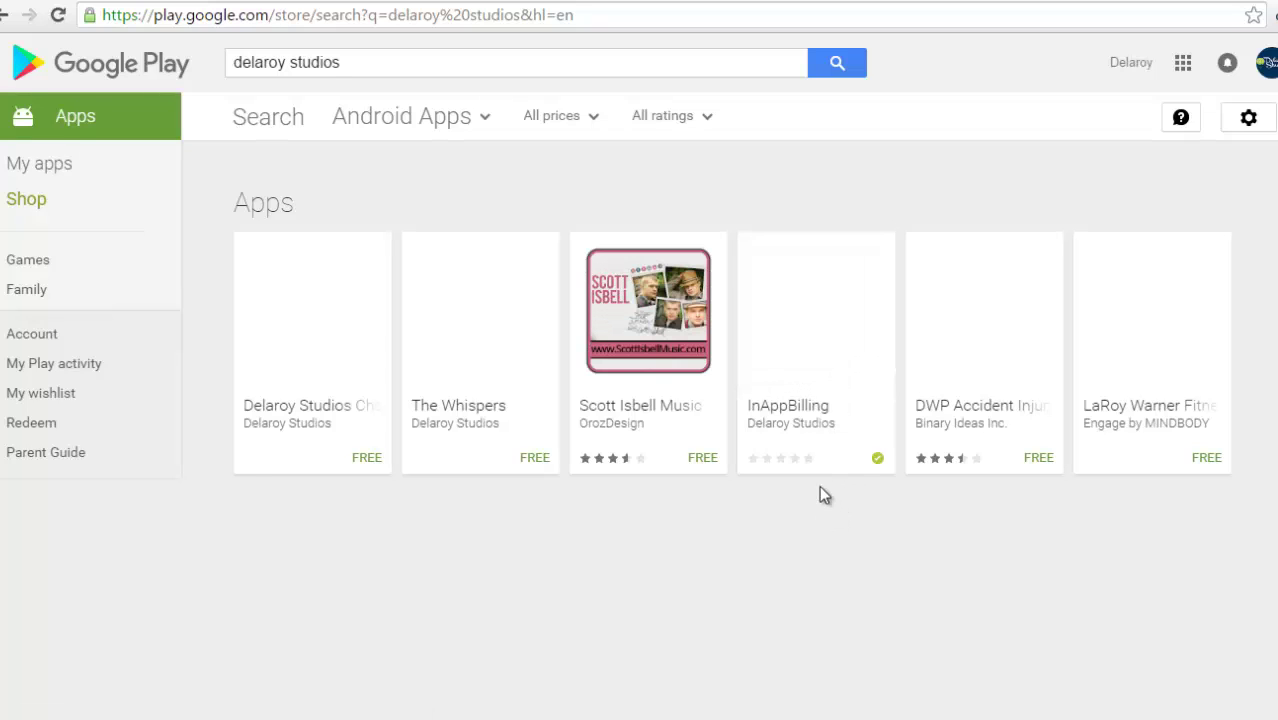
left_click(820, 367)
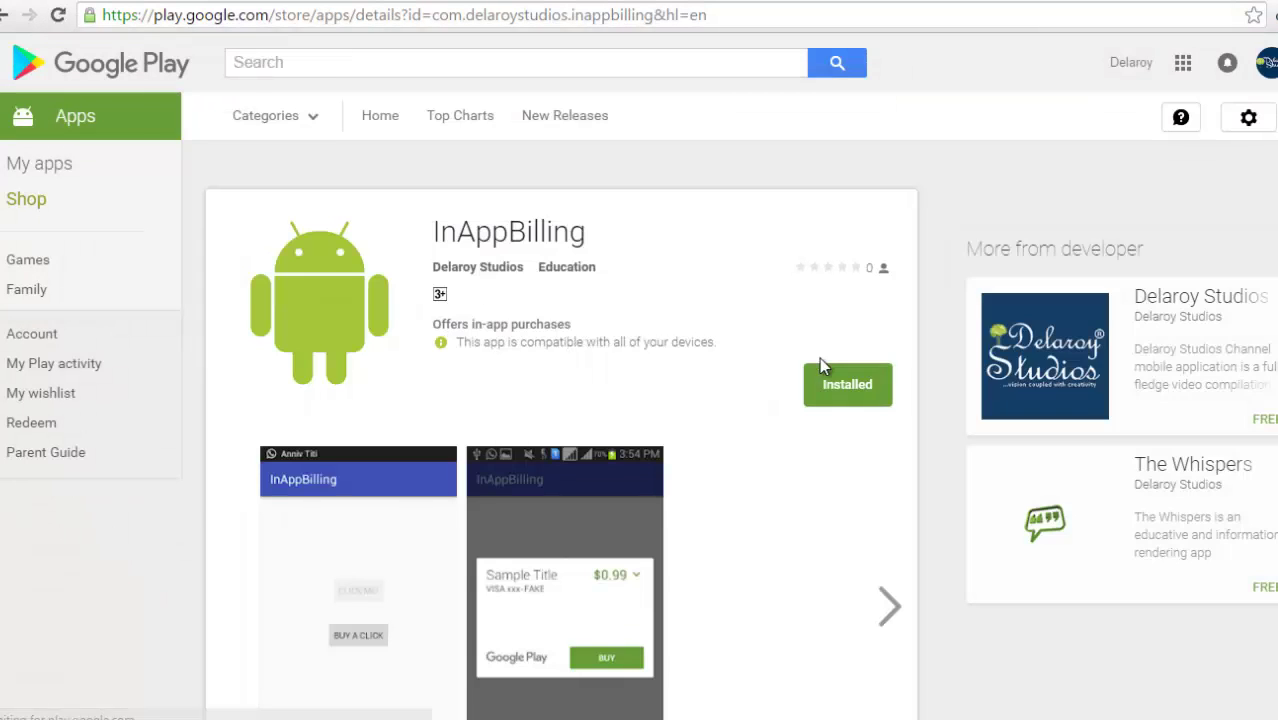
- Examine the published InAppBilling page's screenshots, description and additional information, and highlight the "Offers in-app purchases" label
scroll(640, 400, "down", 3)
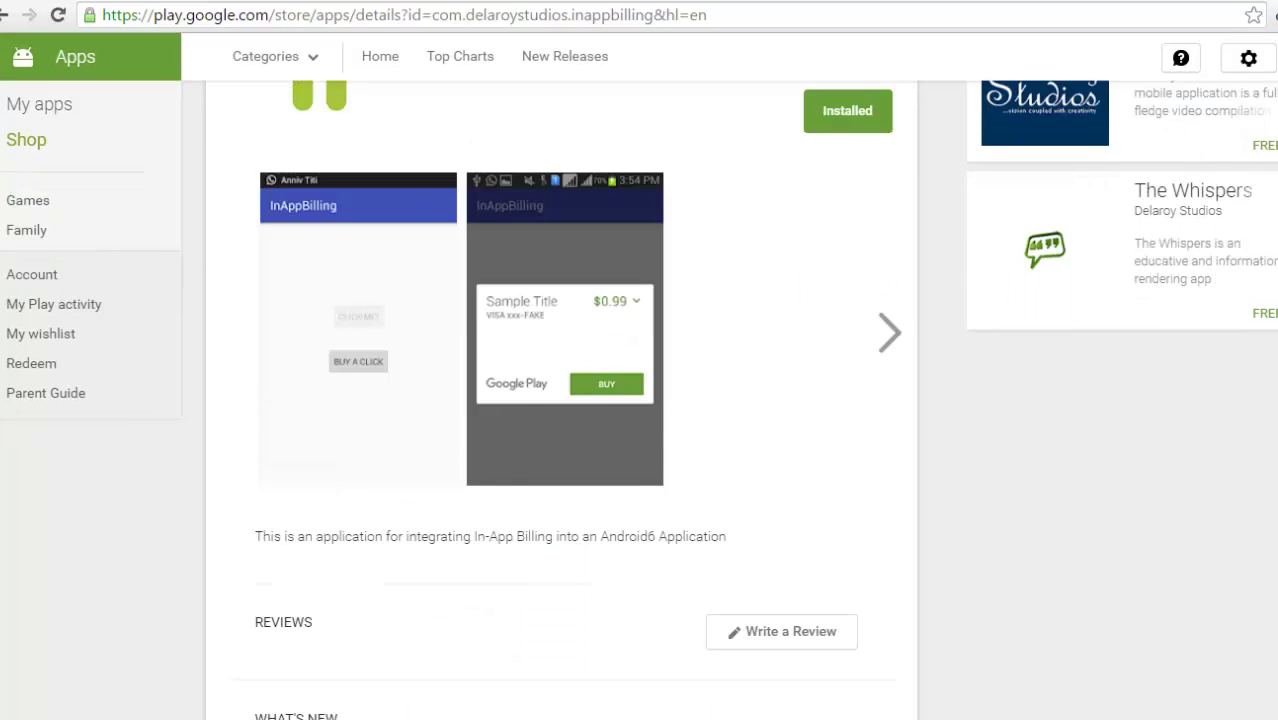
scroll(577, 400, "down", 4)
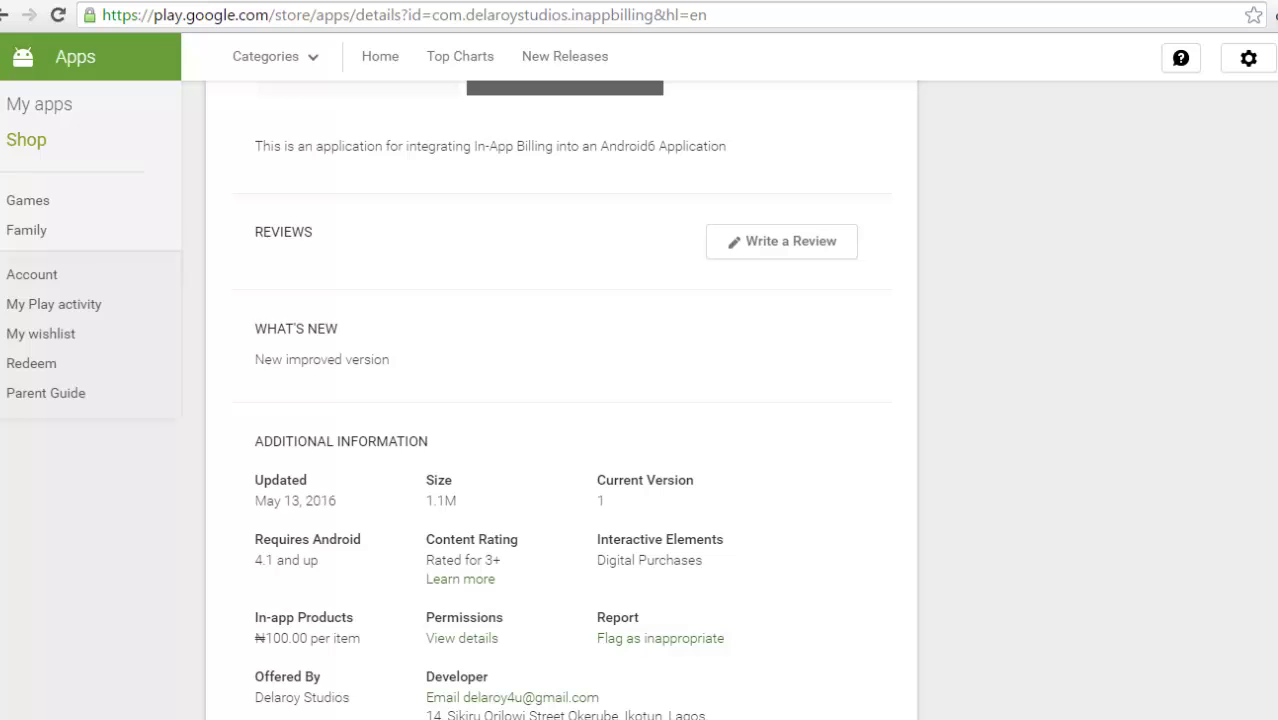
scroll(640, 400, "up", 7)
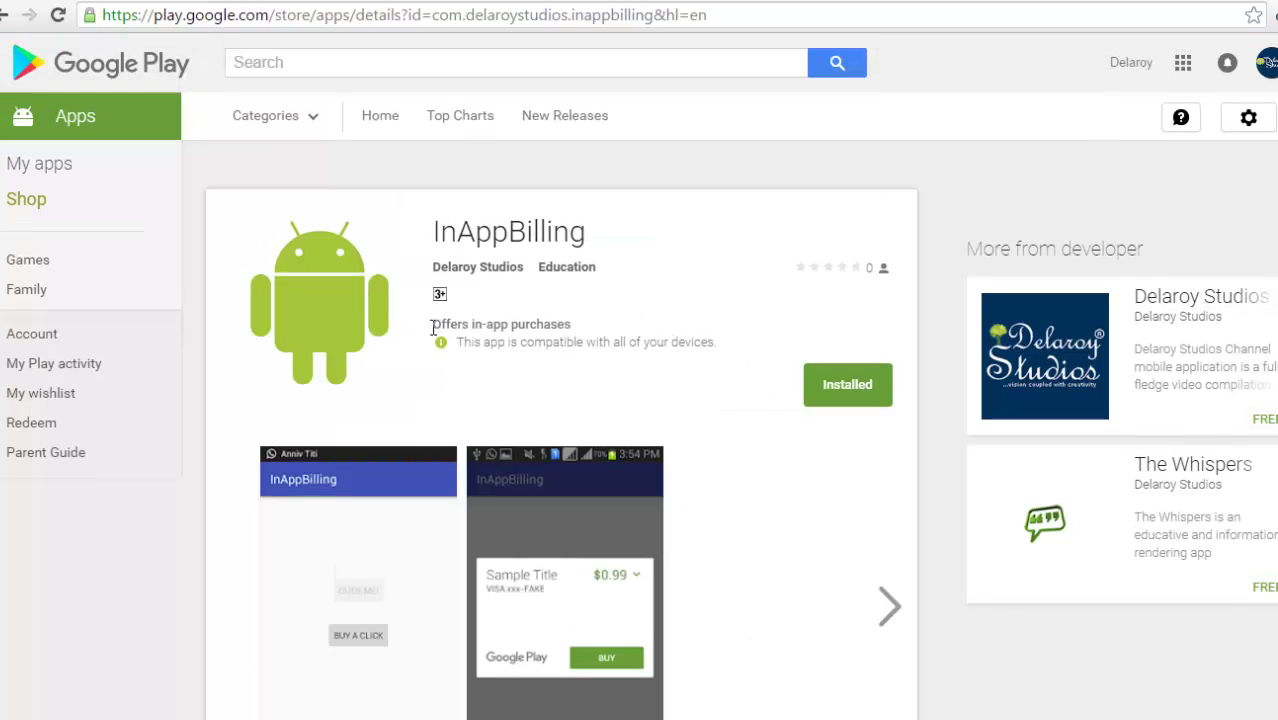
left_click_drag(433, 324, 596, 323)
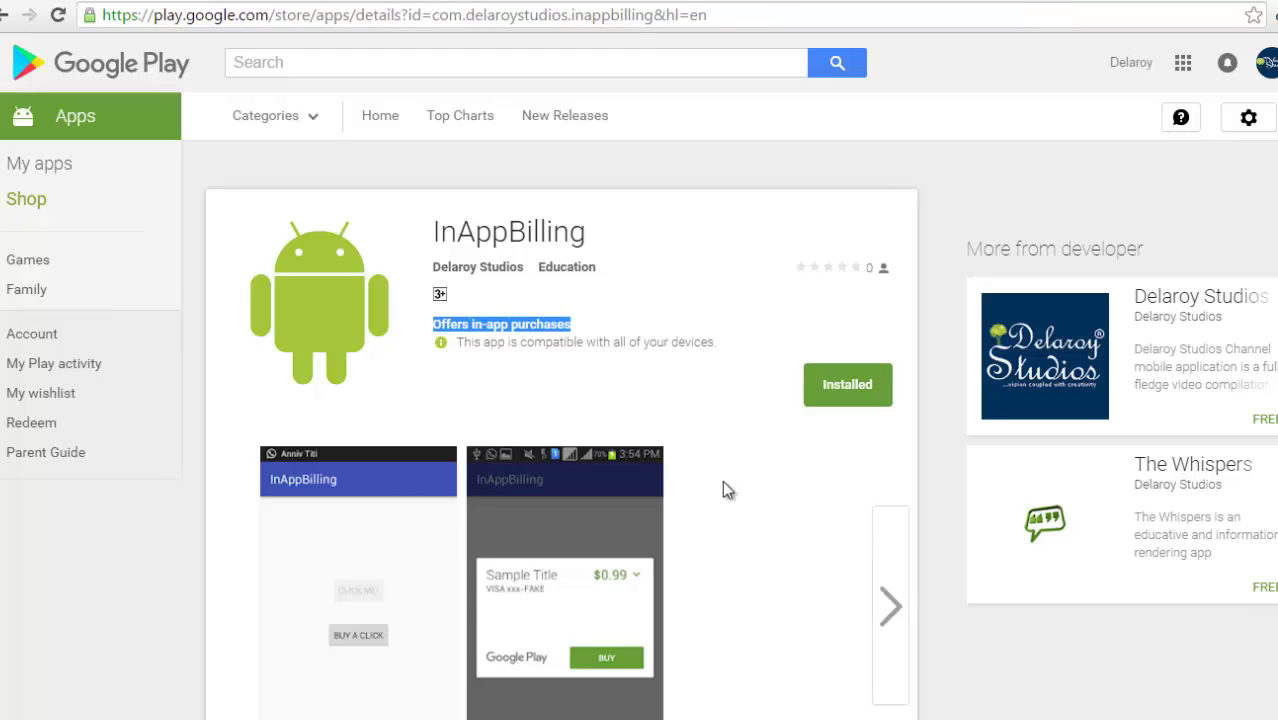
mouse_move(775, 715)
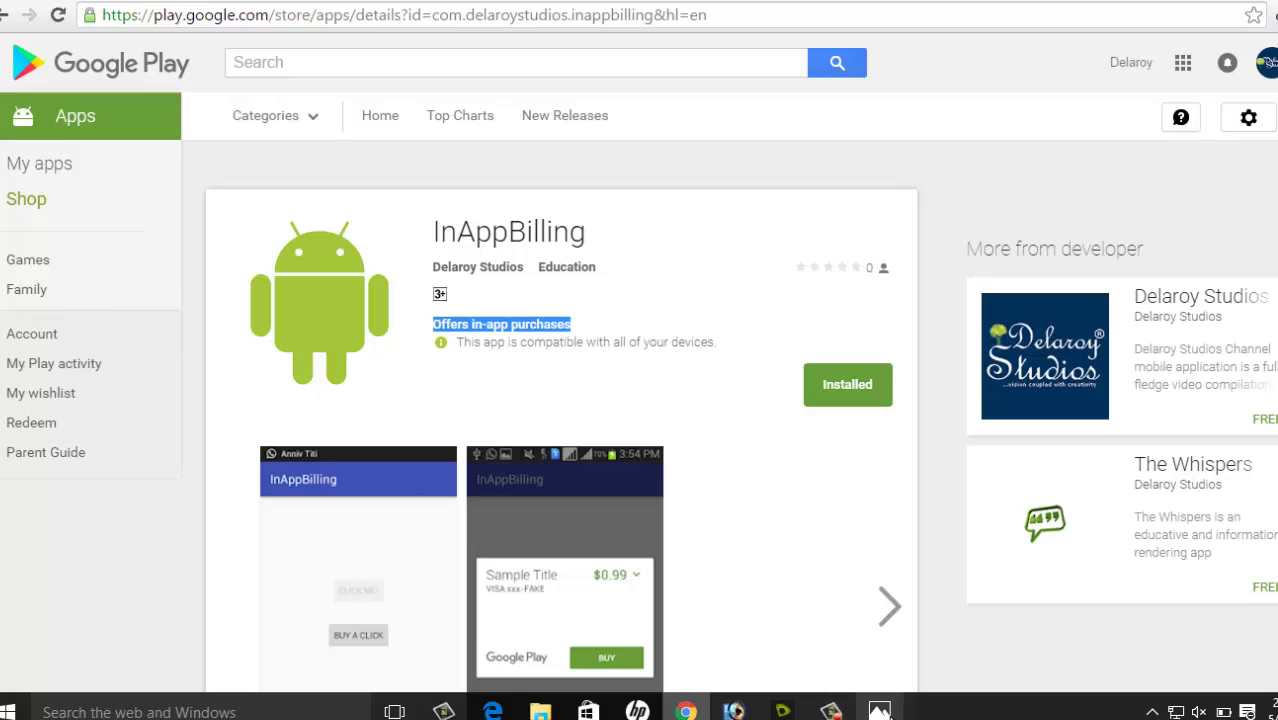
left_click(879, 711)
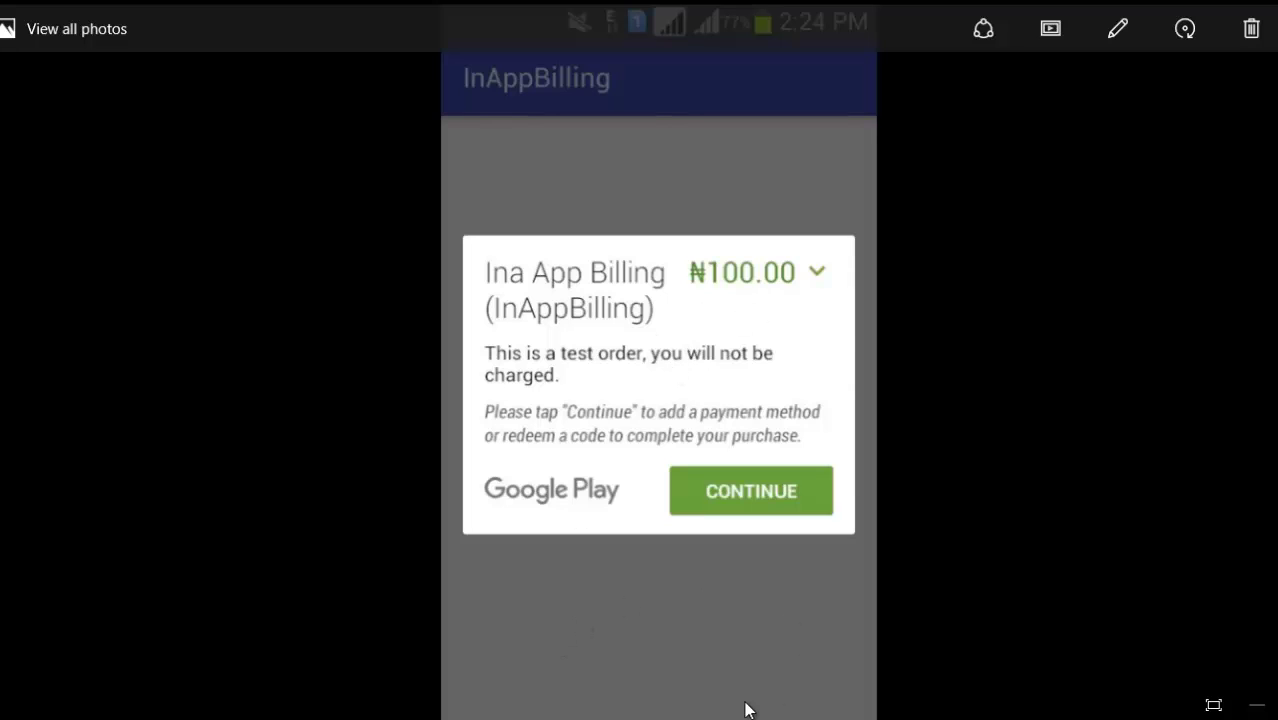
mouse_move(748, 716)
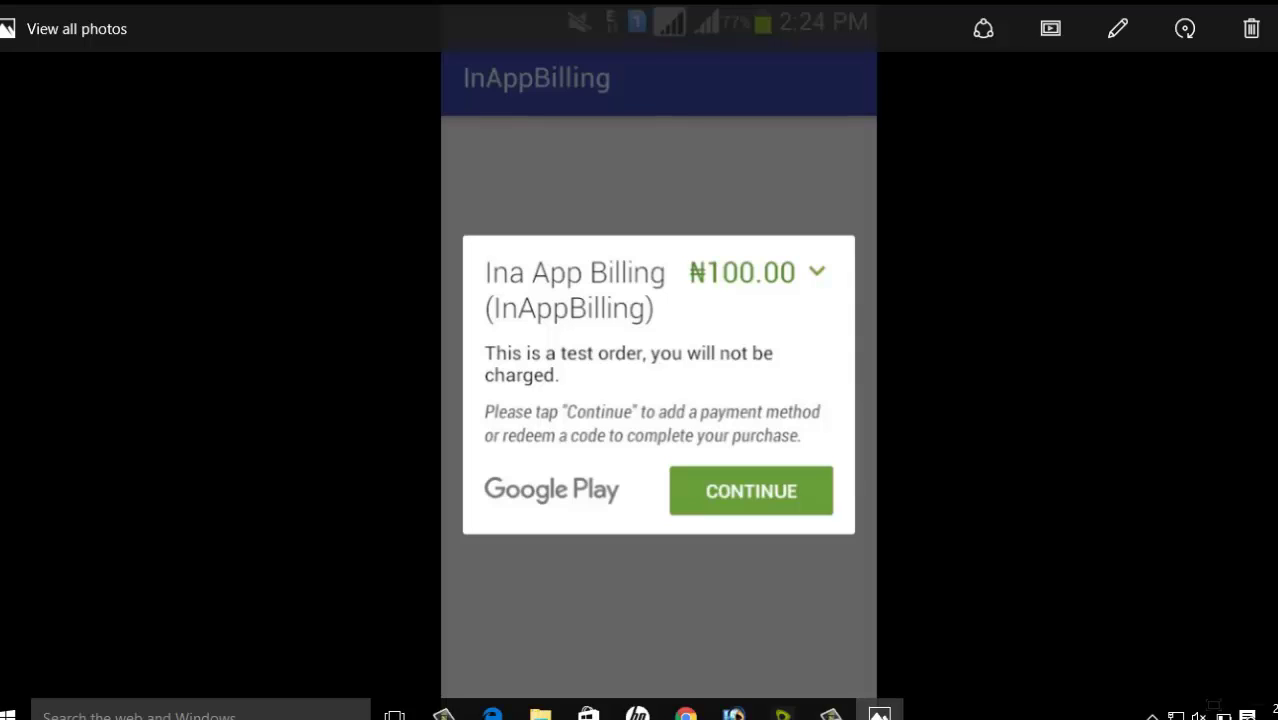
mouse_move(540, 712)
left_click(532, 616)
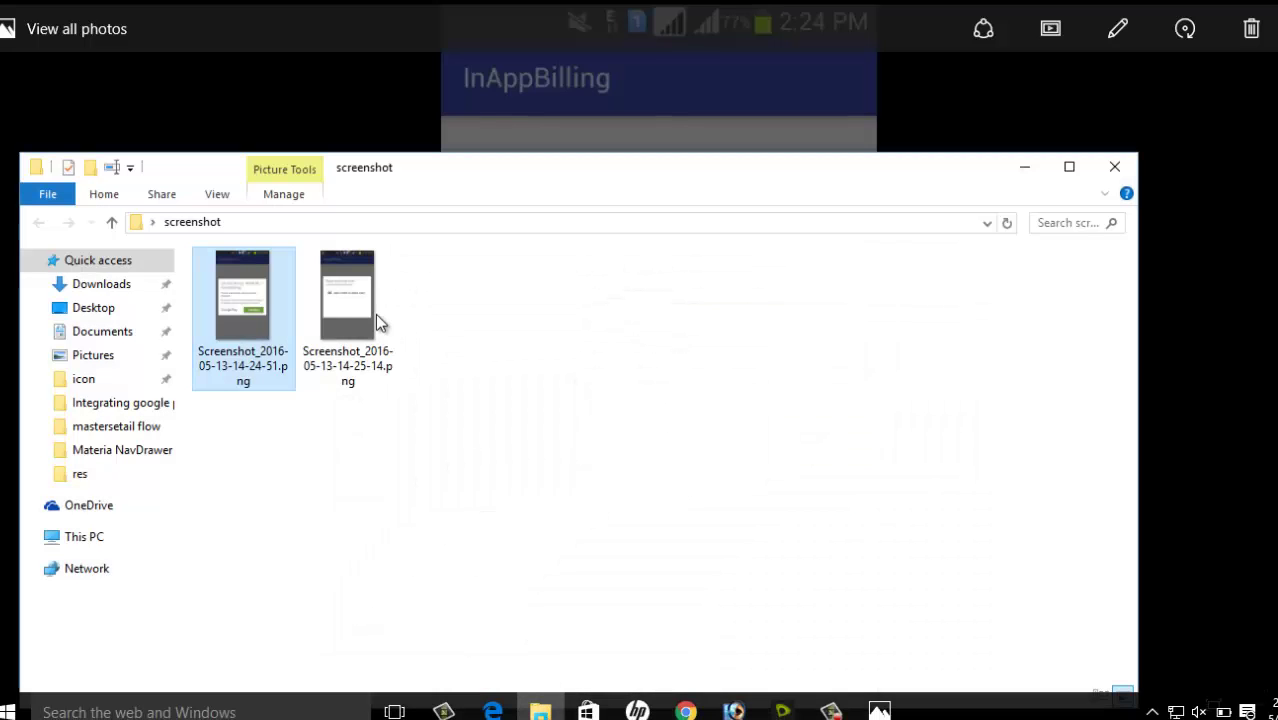
double_click(327, 299)
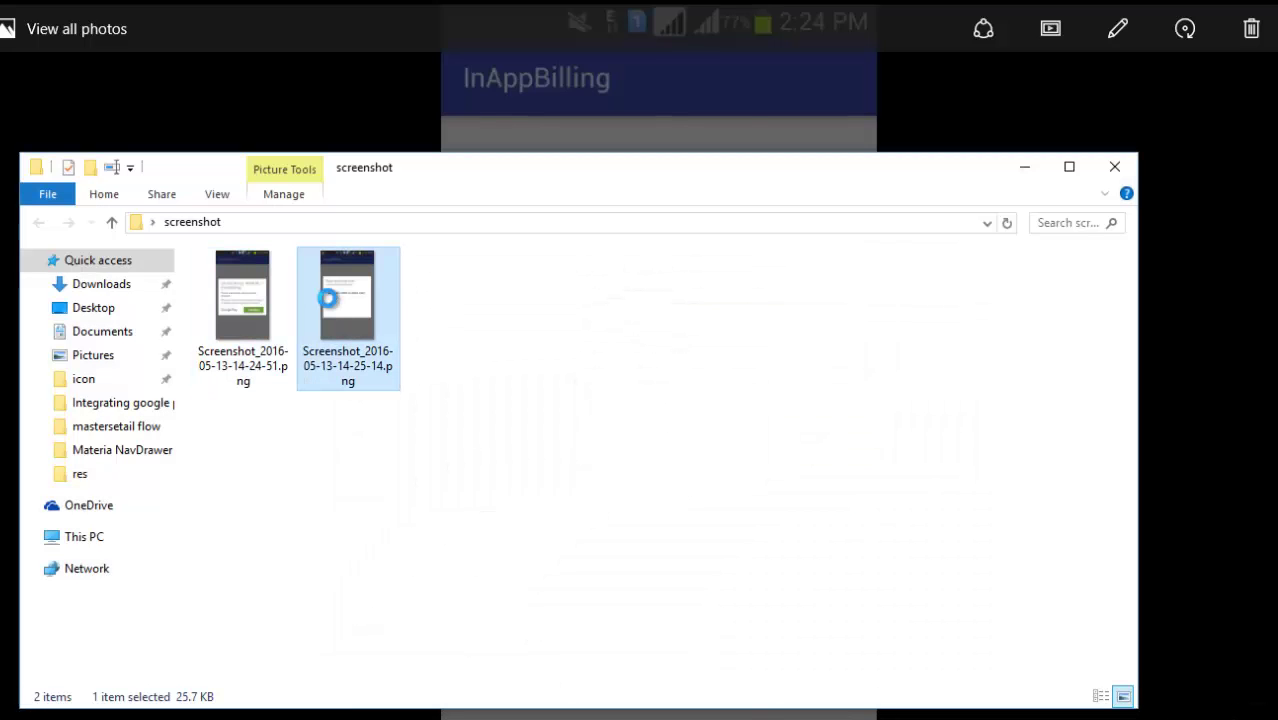
right_click(327, 299)
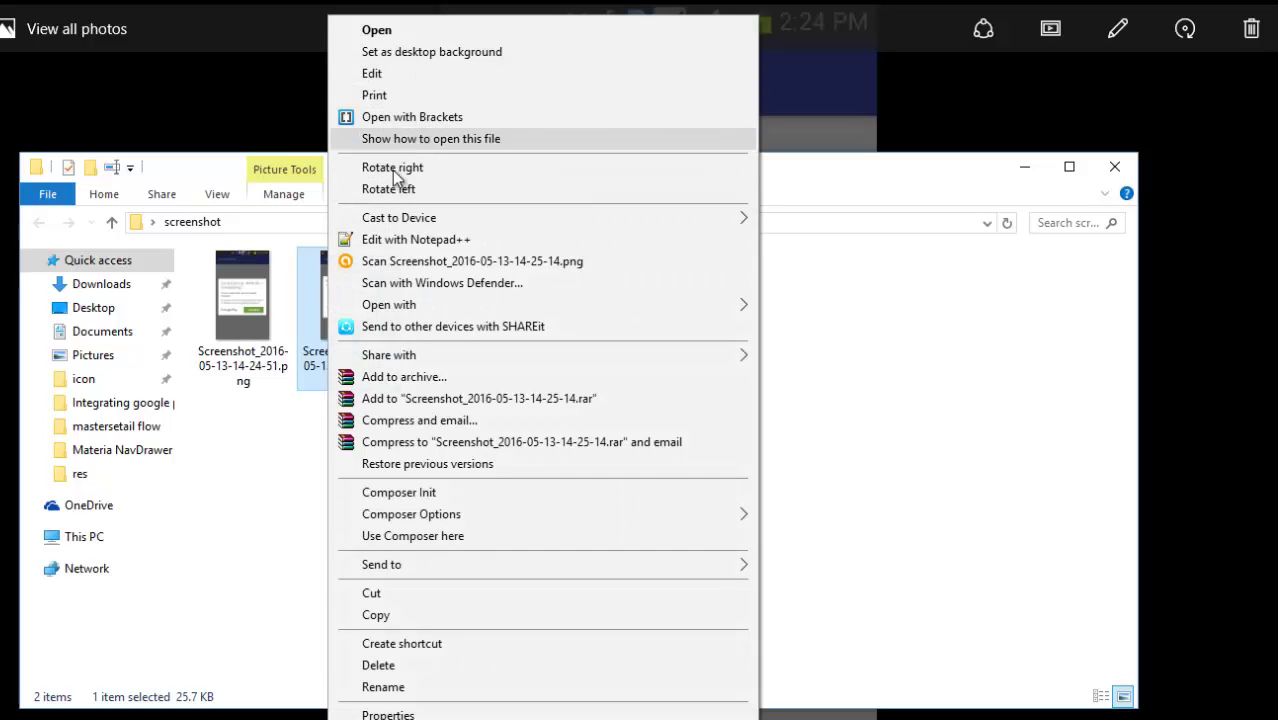
left_click(316, 296)
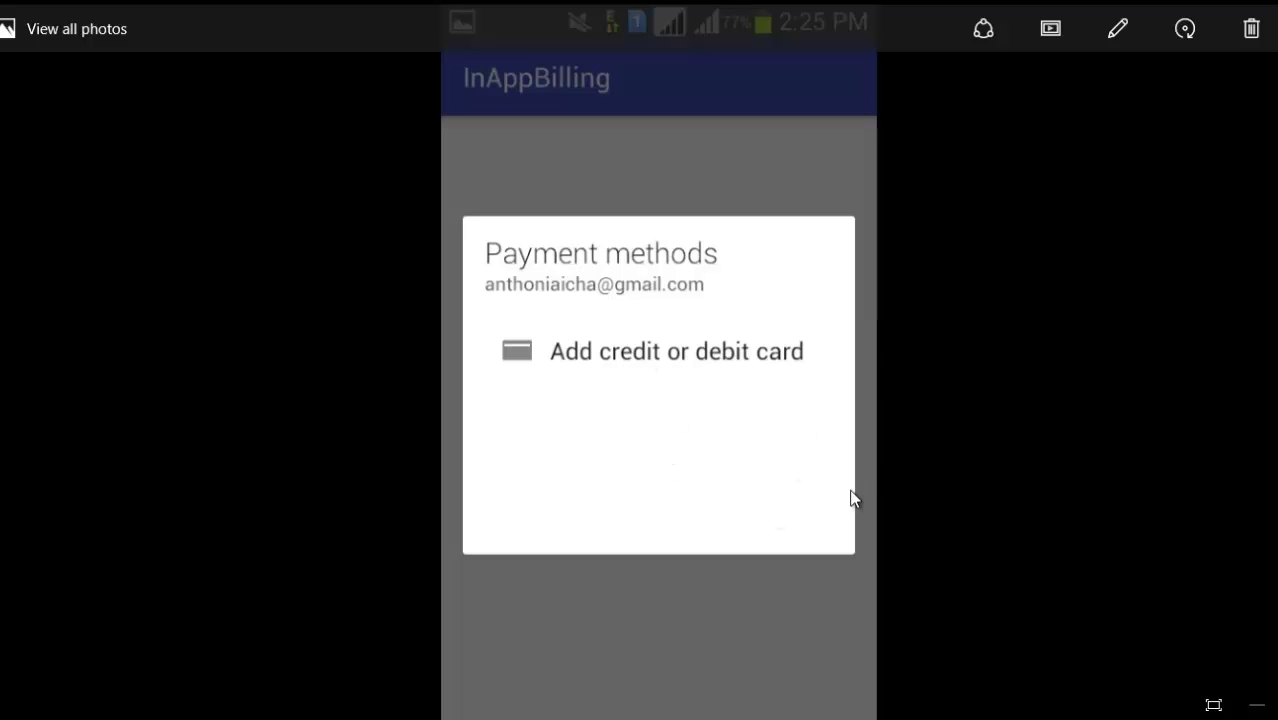
- Switch back to Chrome and return to the InAppBilling app's APK page in the Developer Console
mouse_move(745, 718)
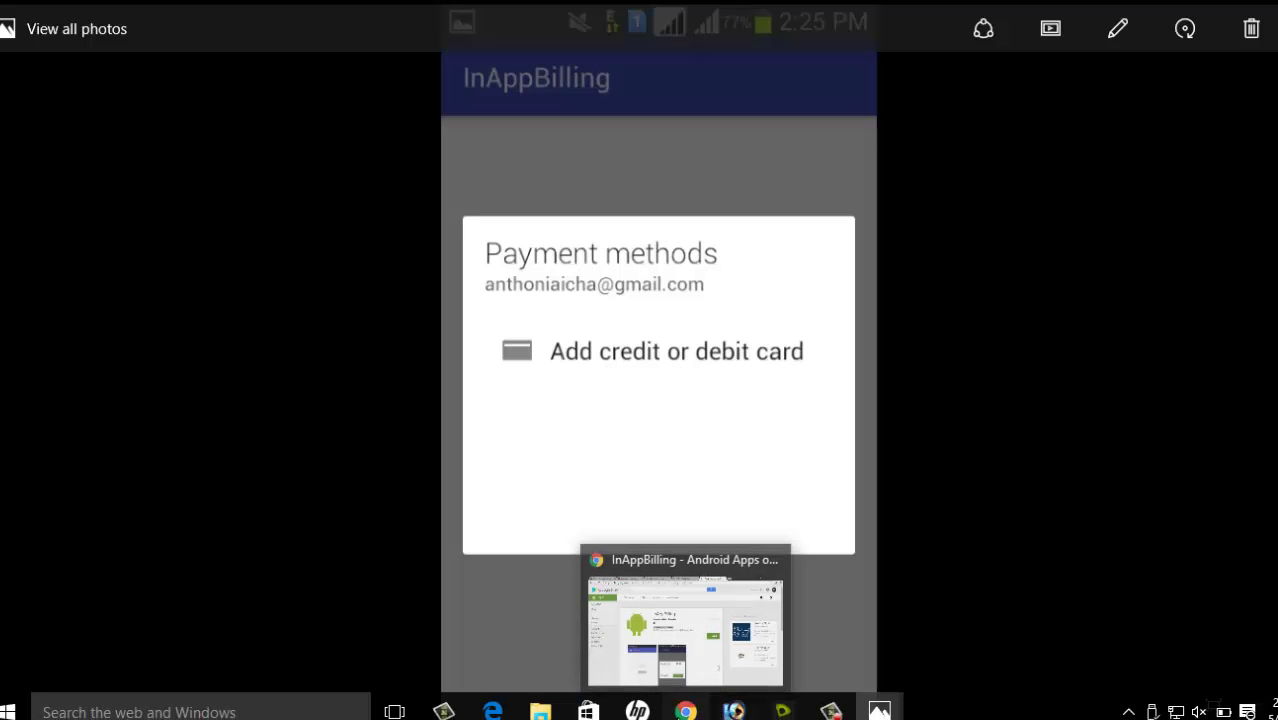
left_click(685, 711)
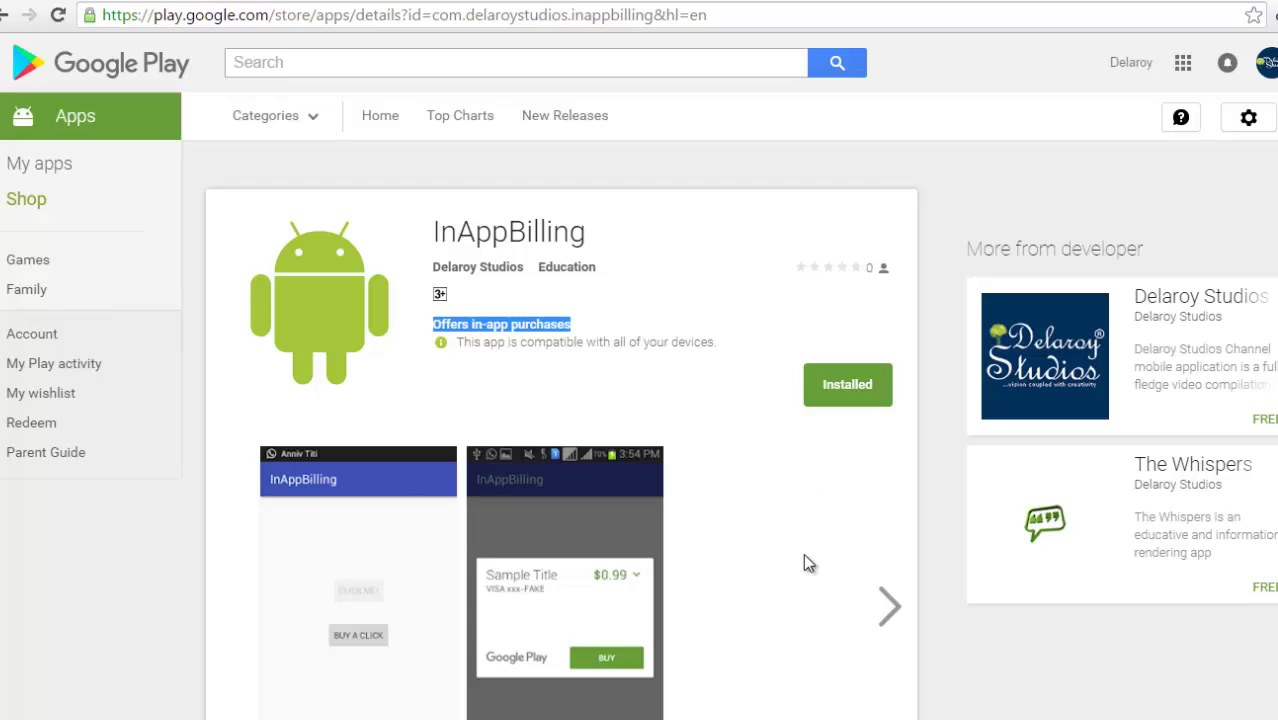
mouse_move(890, 715)
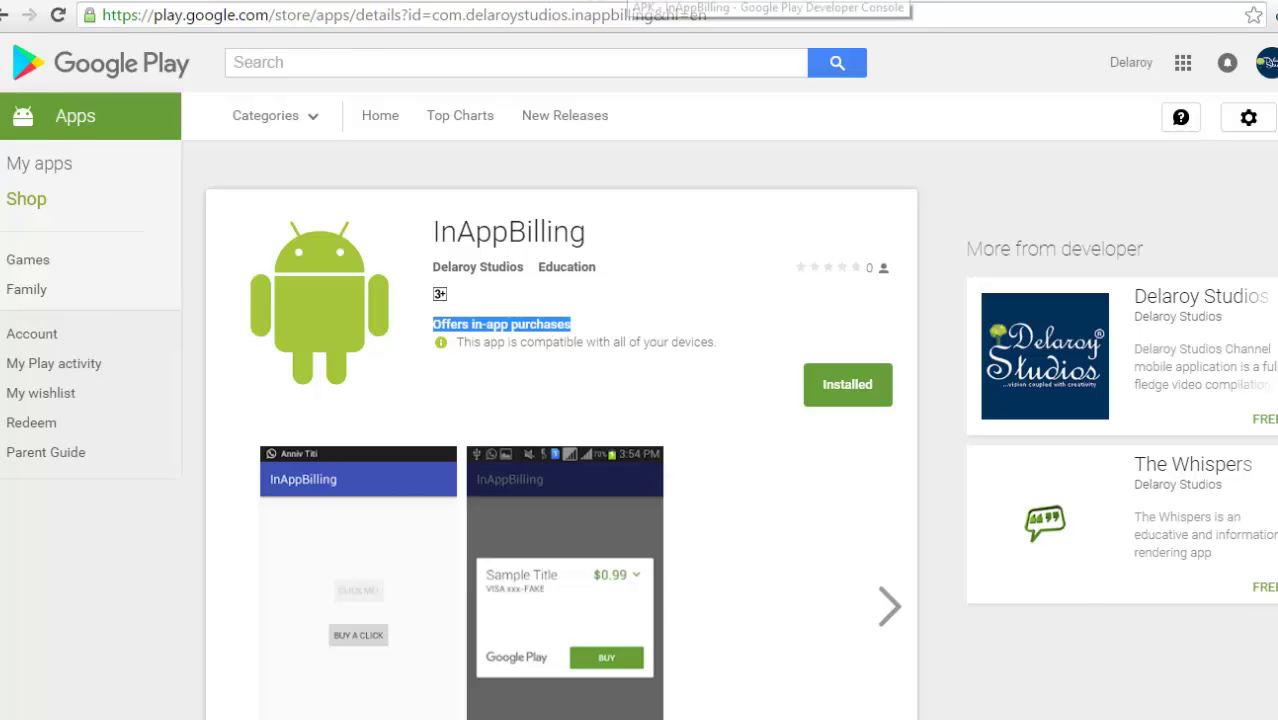
left_click(812, 3)
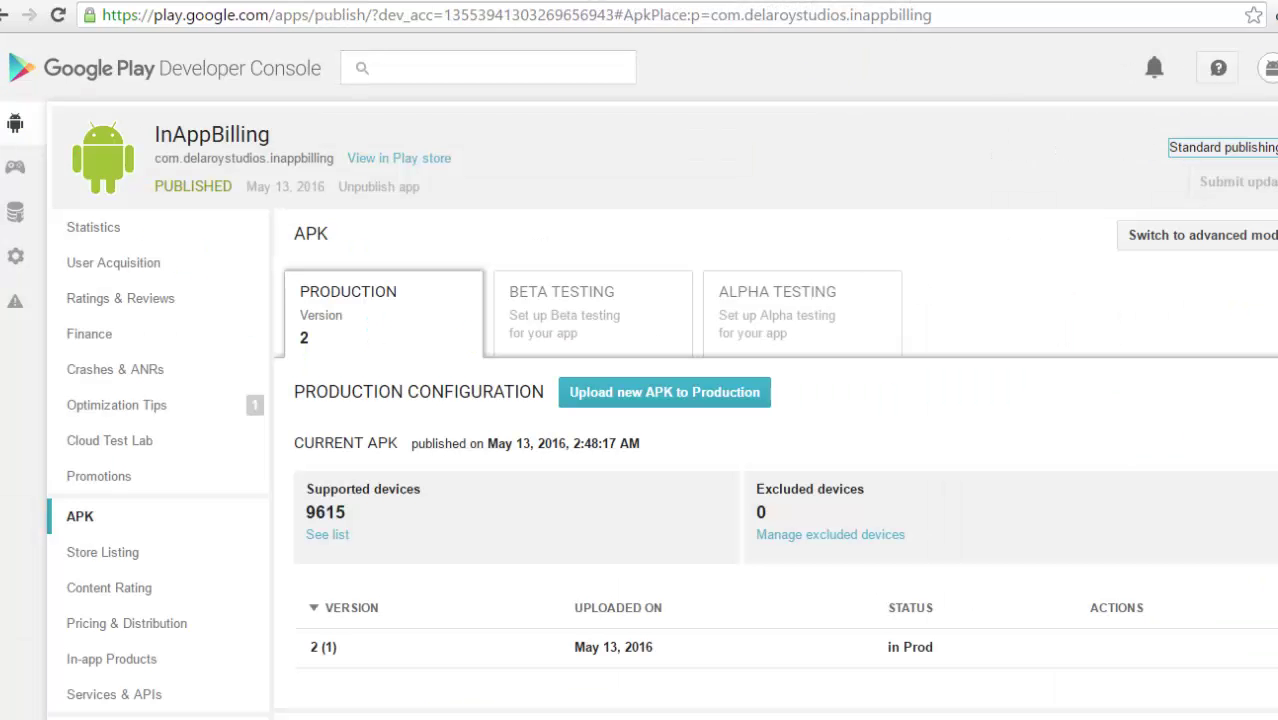
- Open the InAppBilling app's store listing and review its title, short description, full description and graphic assets section
scroll(639, 400, "down", 2)
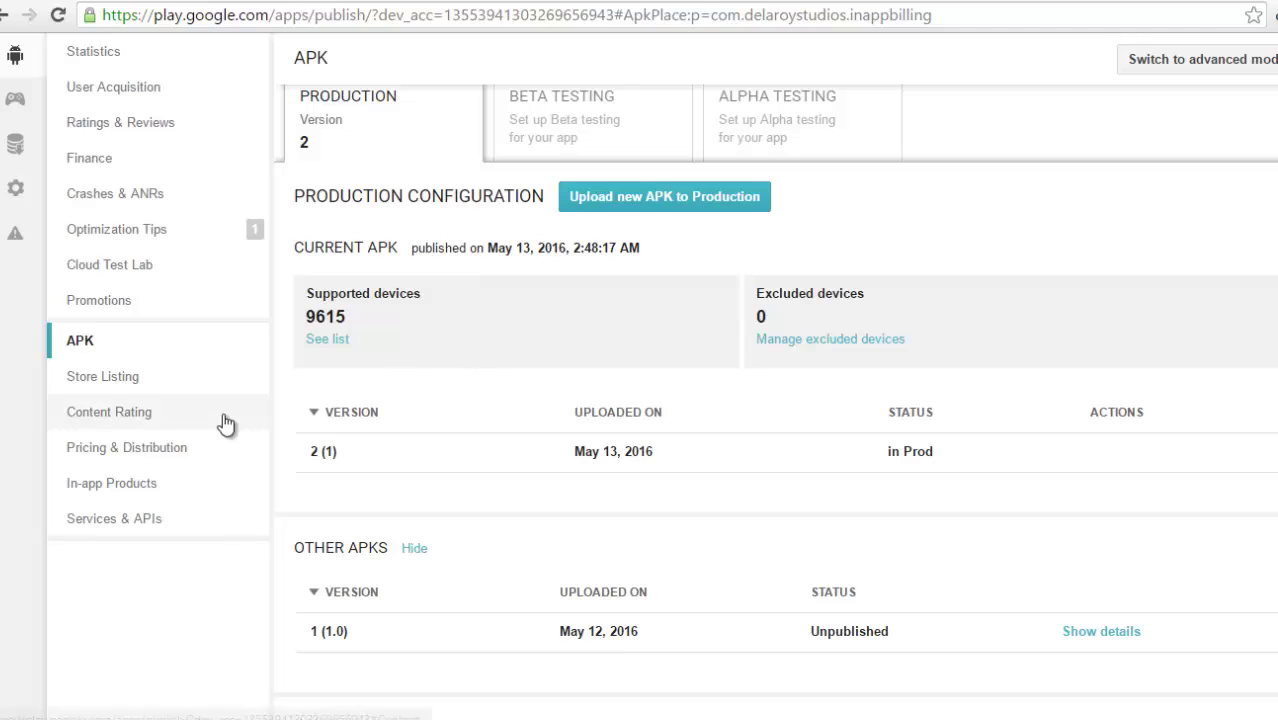
left_click(109, 377)
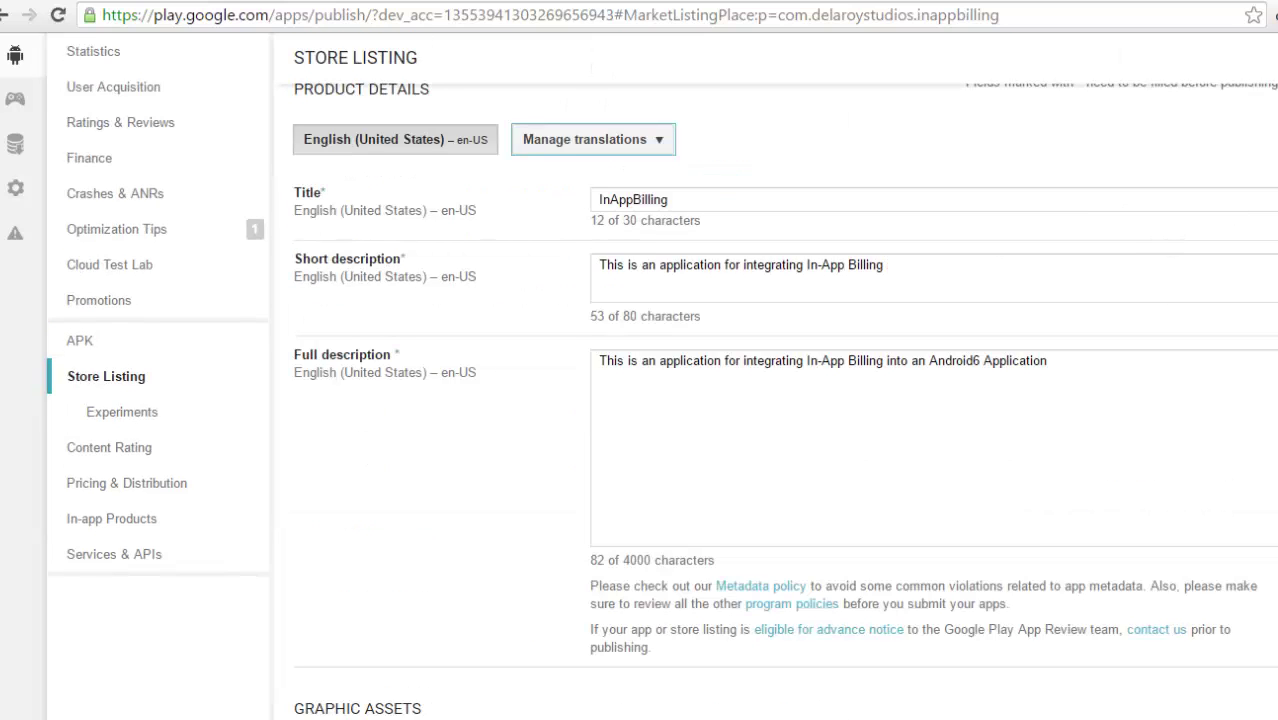
scroll(639, 383, "up", 2)
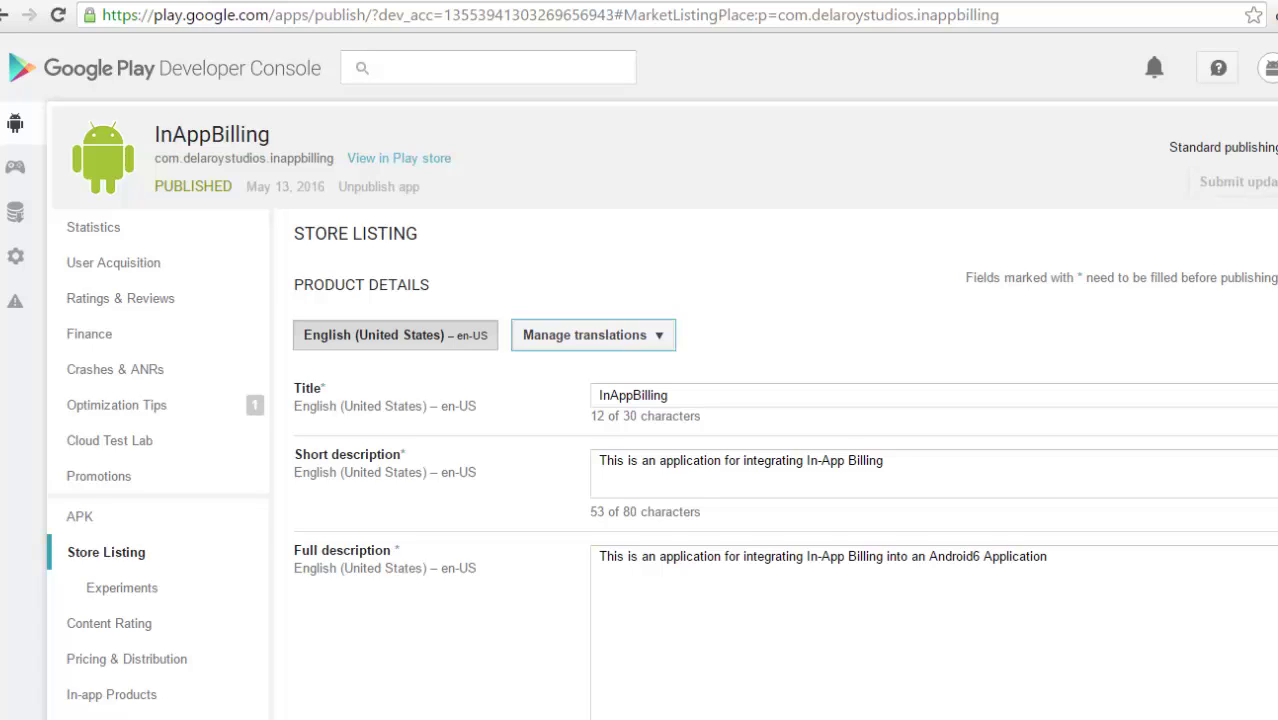
scroll(639, 383, "down", 1)
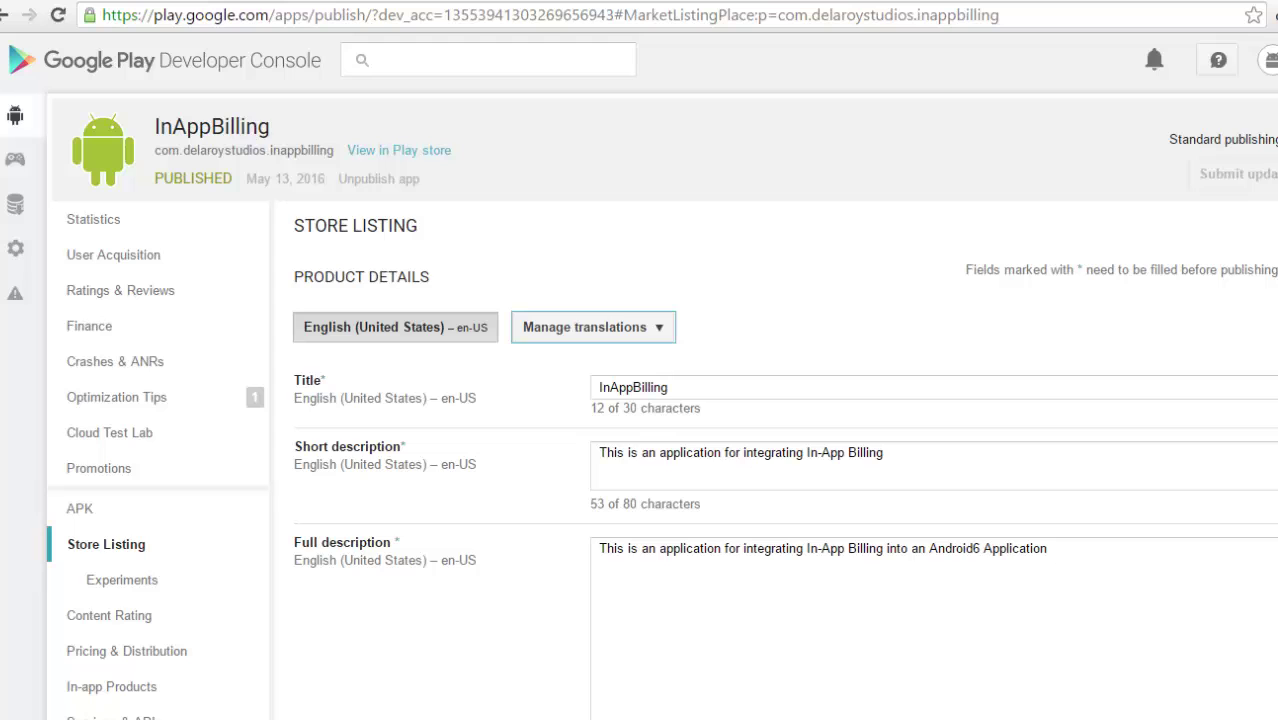
scroll(639, 400, "down", 5)
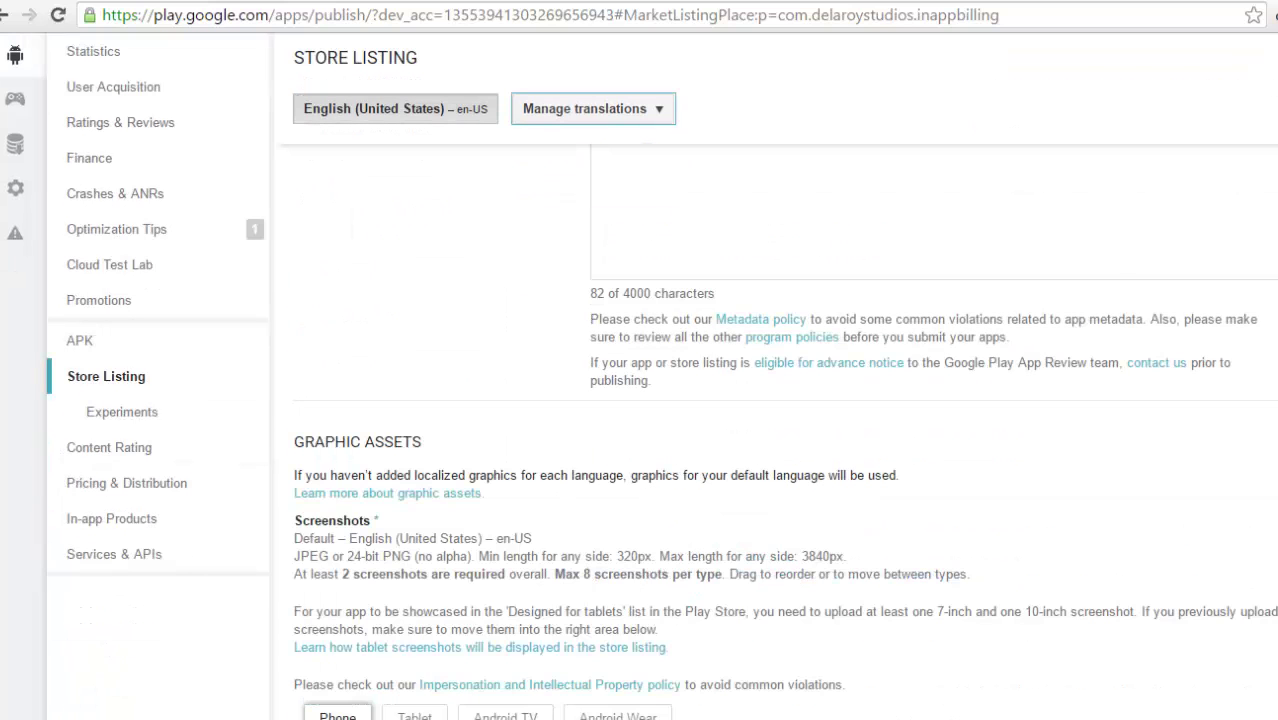
- Open the Ina App Billing managed product from the app's in-app products and examine its details, pricing template and local prices
left_click(150, 518)
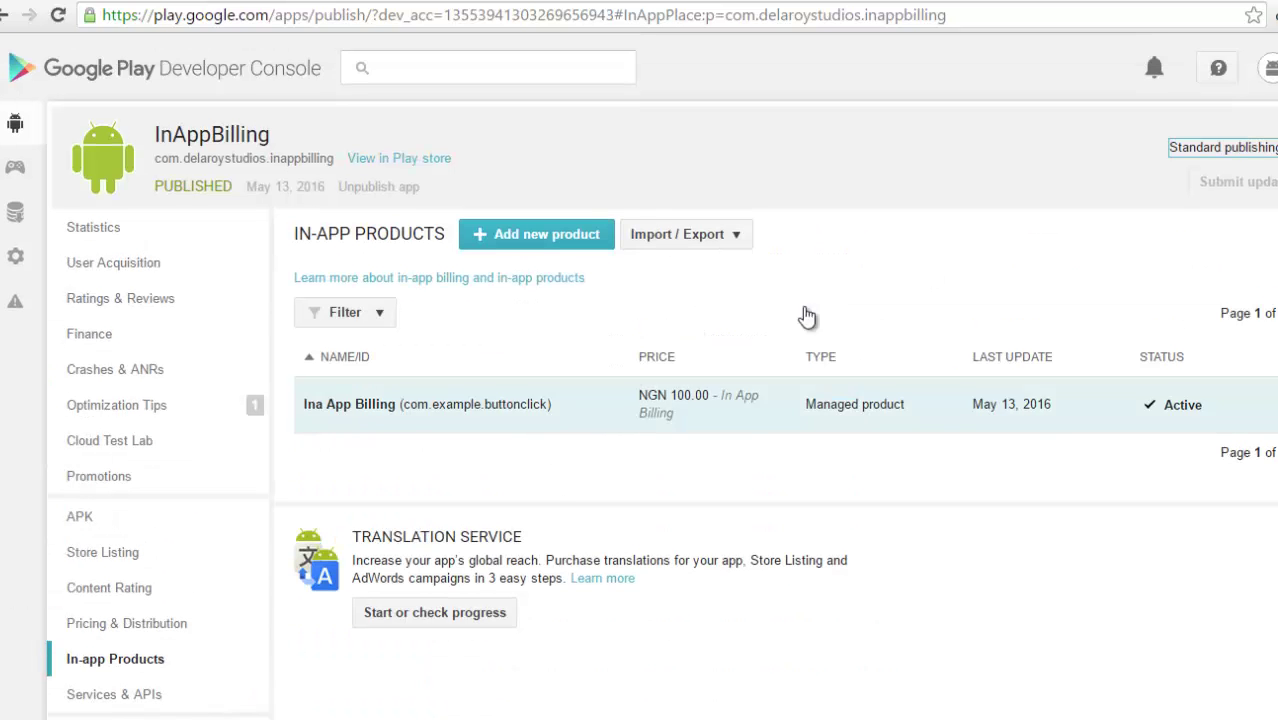
left_click(713, 402)
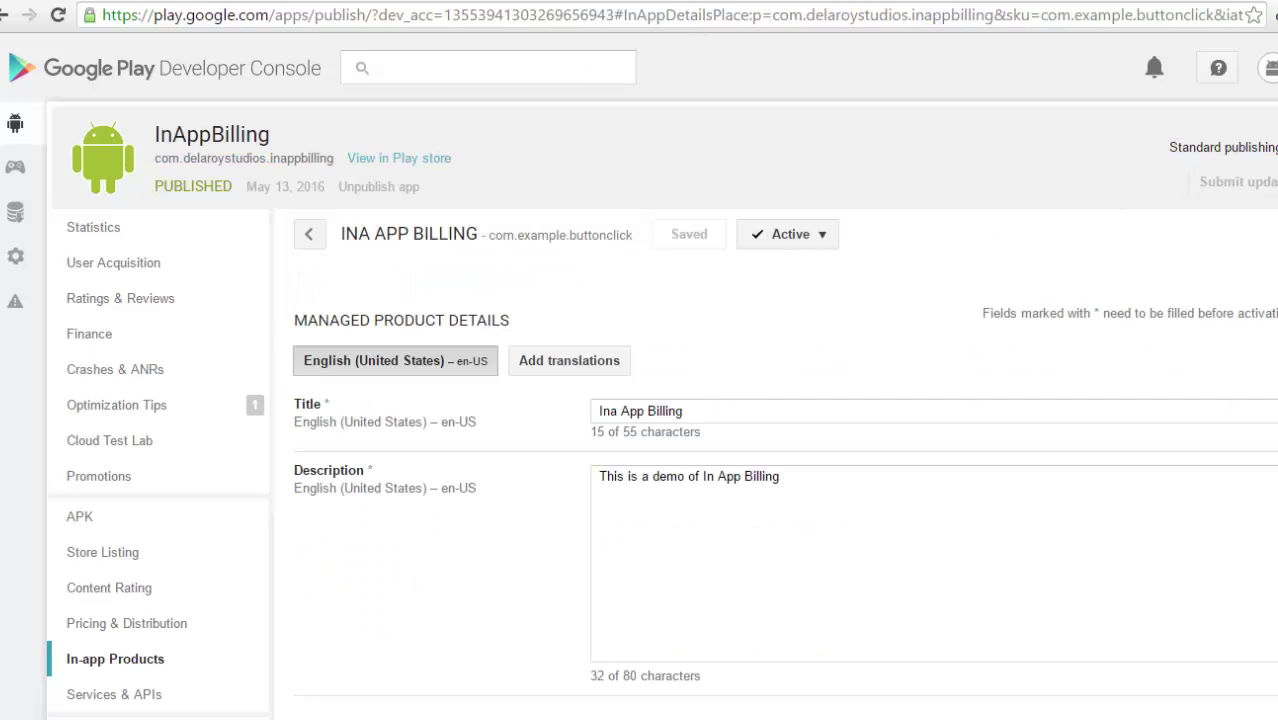
scroll(785, 436, "down", 6)
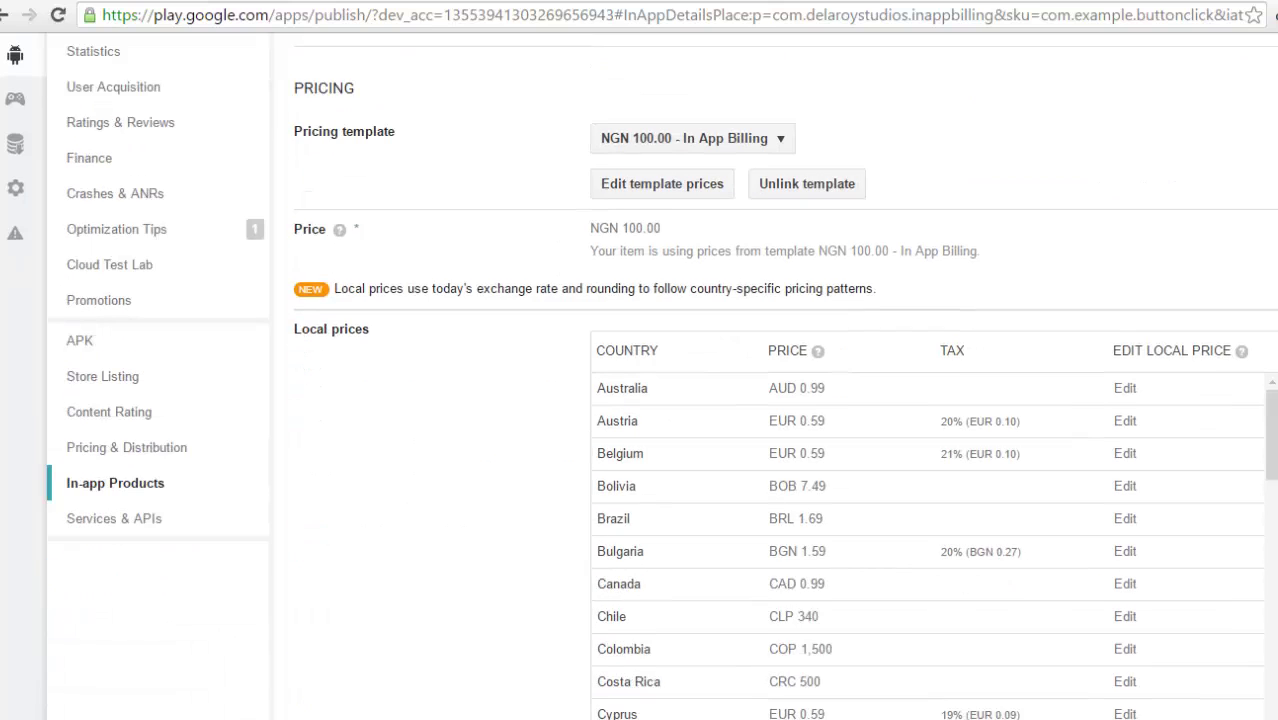
scroll(785, 436, "down", 3)
scroll(785, 436, "up", 1)
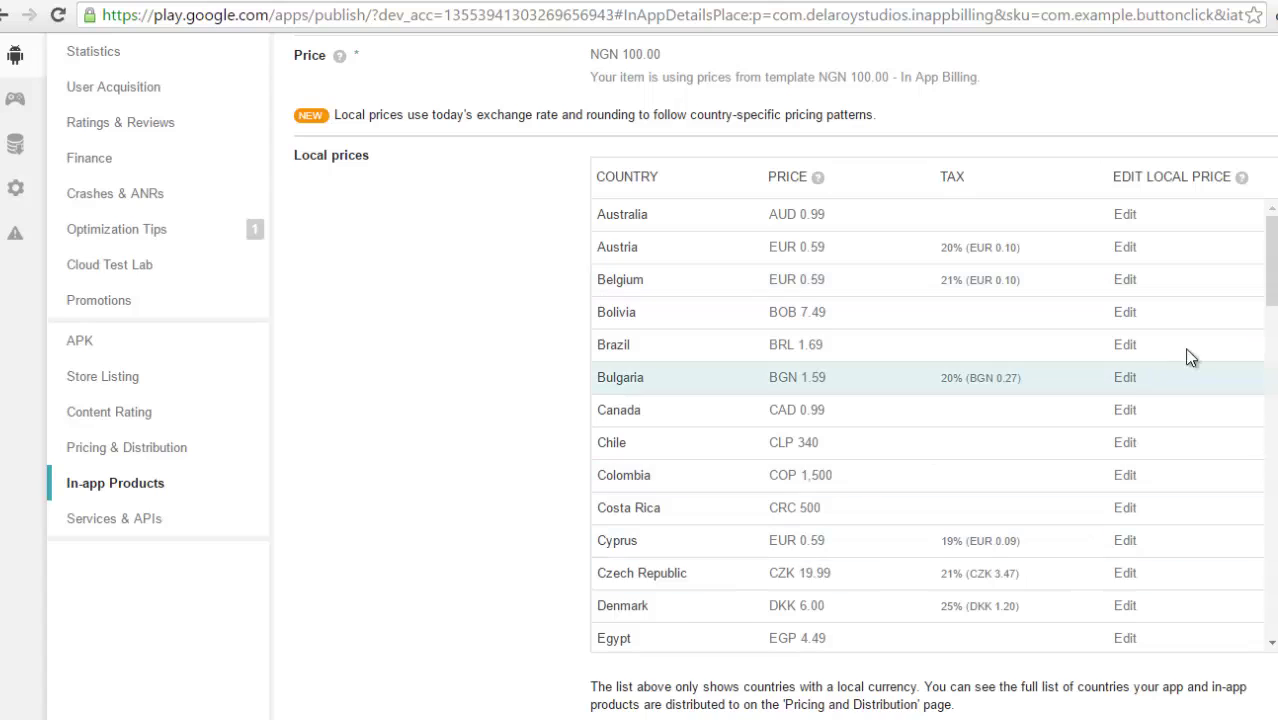
scroll(785, 436, "up", 3)
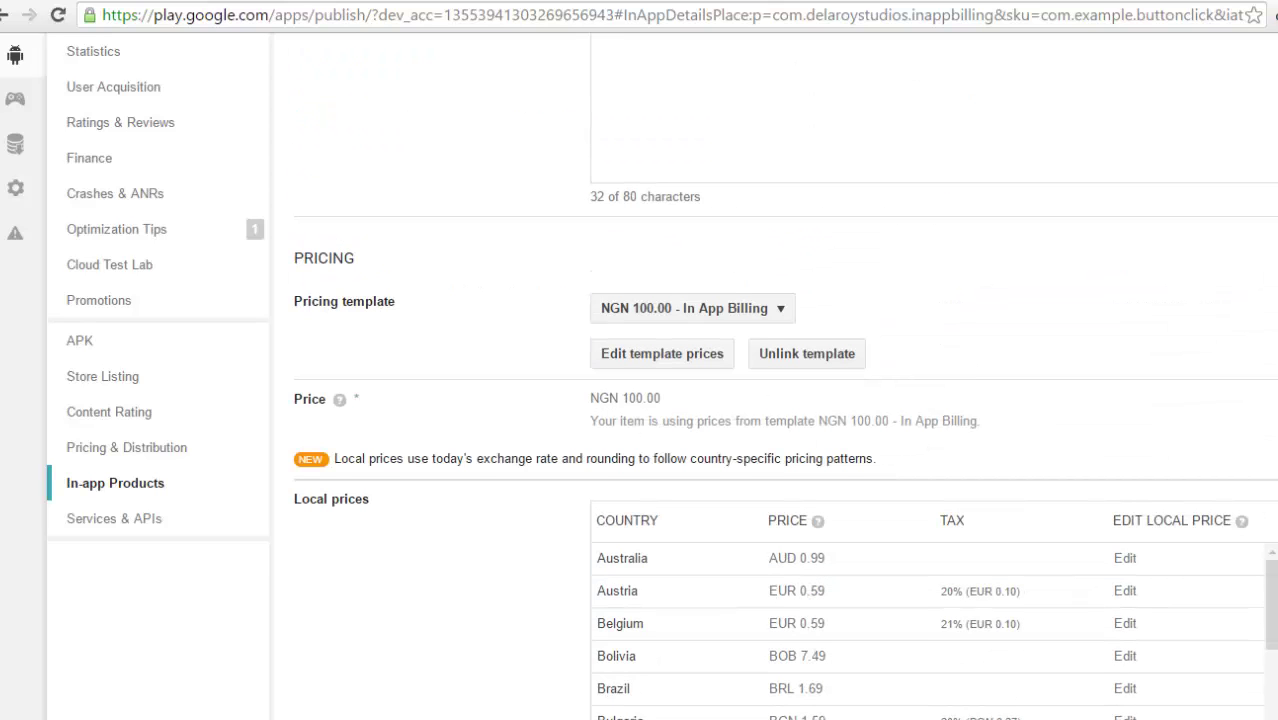
scroll(785, 436, "up", 2)
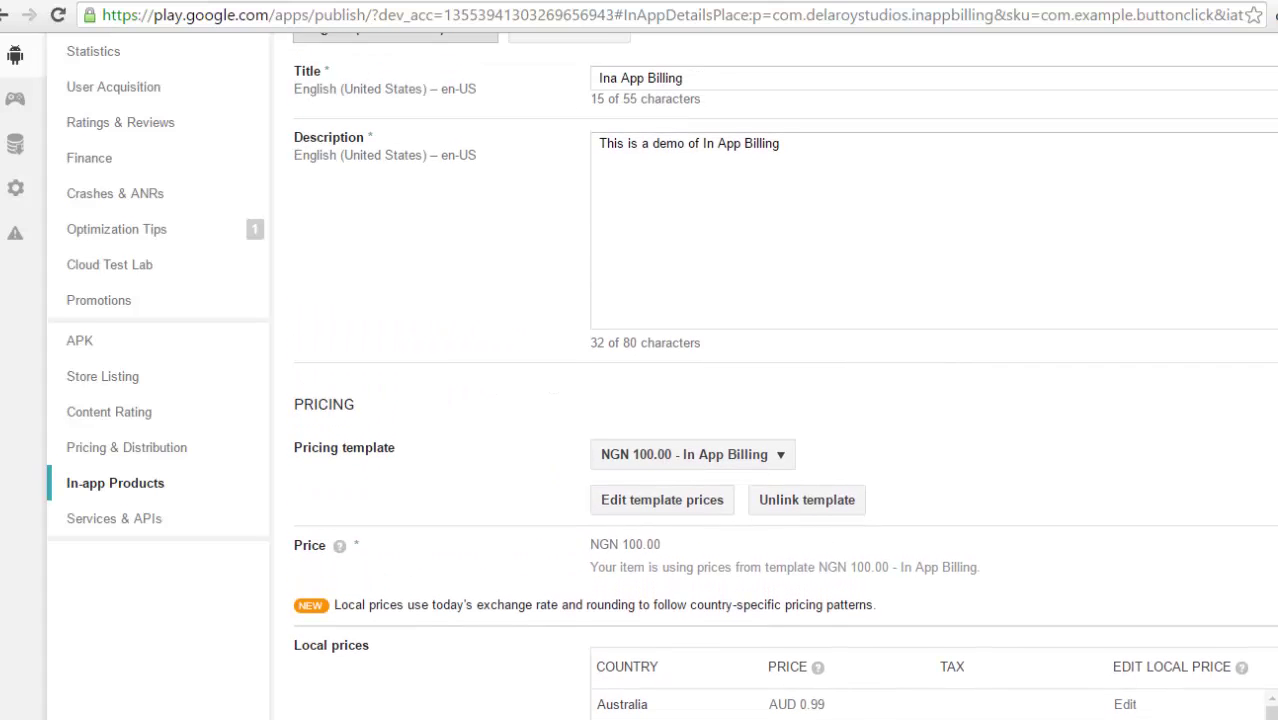
scroll(785, 436, "up", 1)
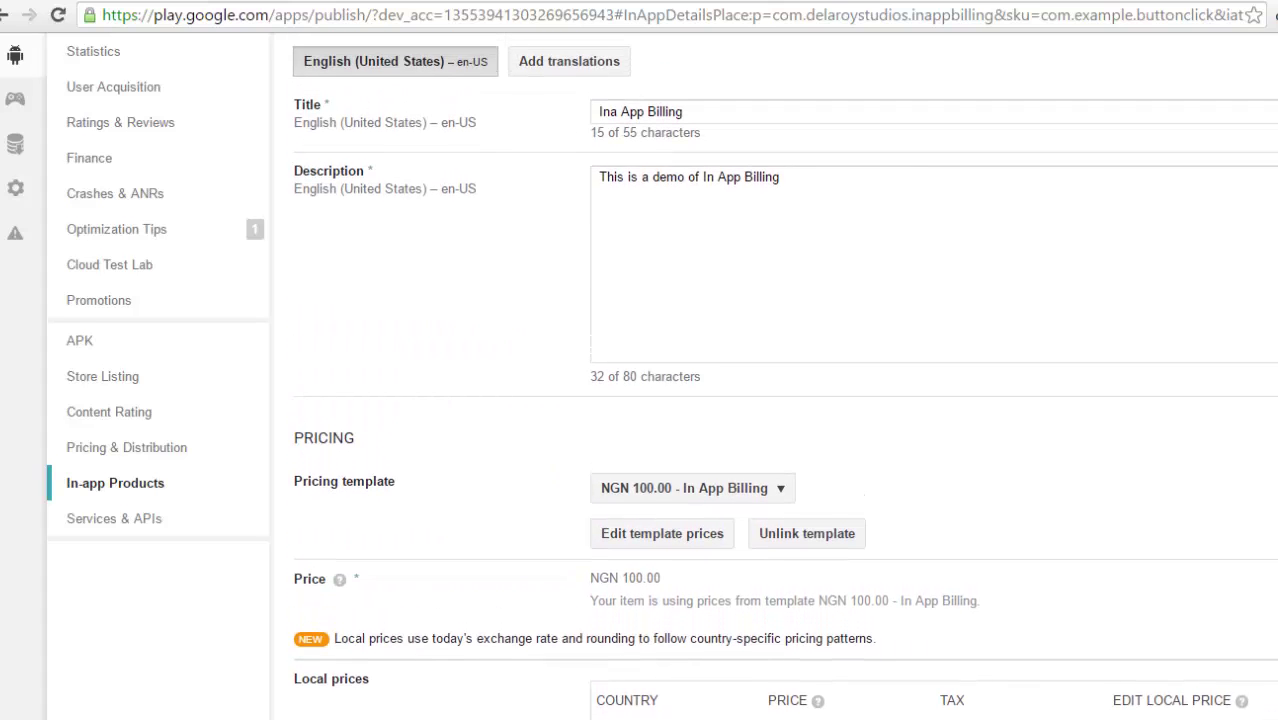
scroll(765, 530, "up", 1)
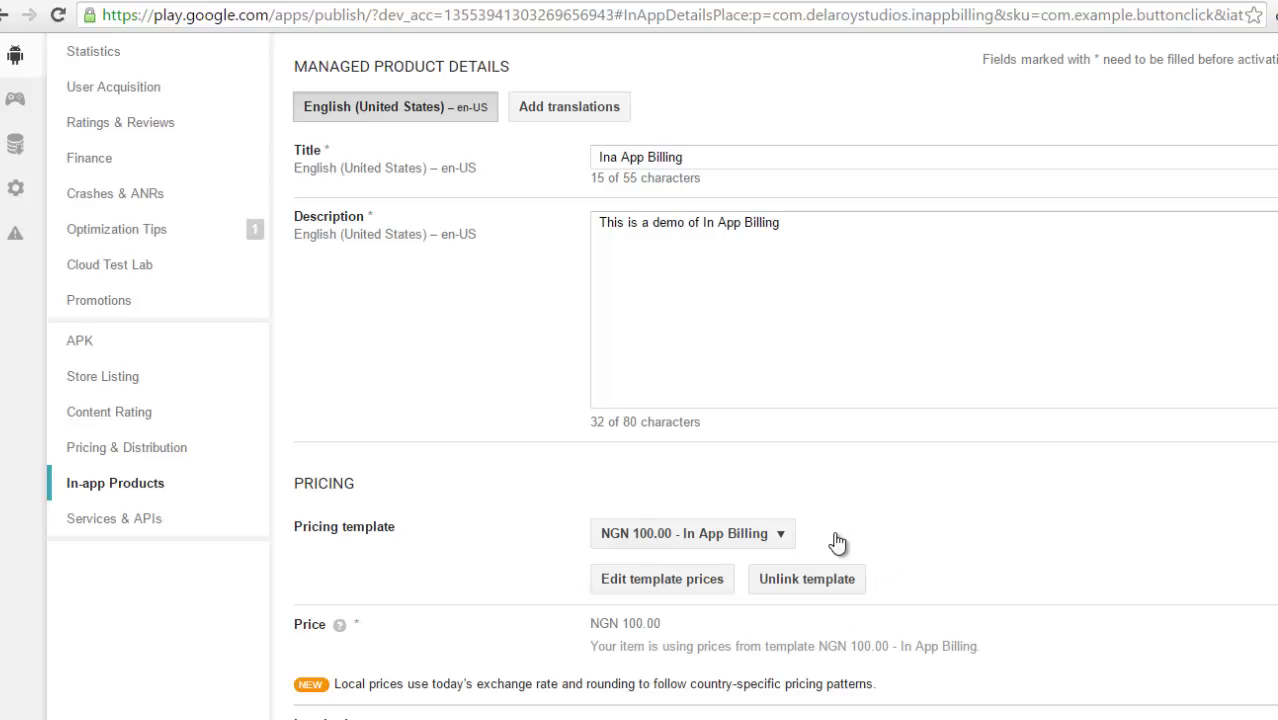
left_click(640, 538)
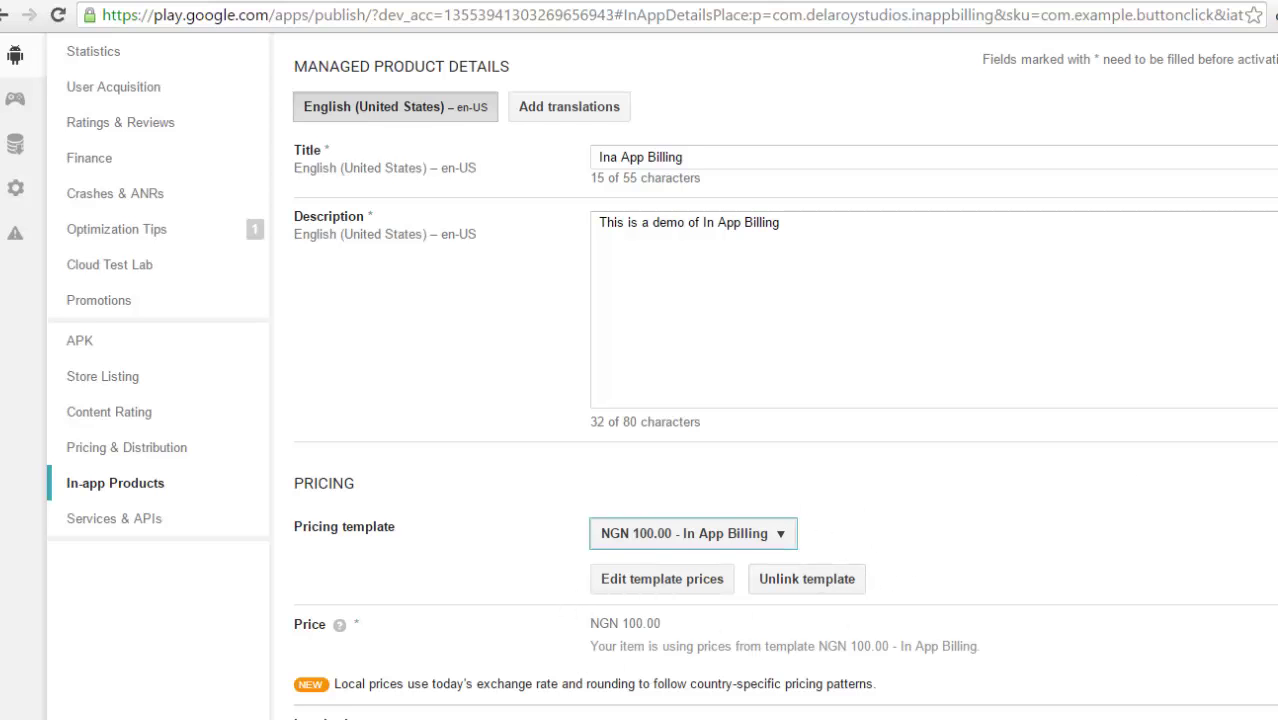
scroll(660, 400, "up", 5)
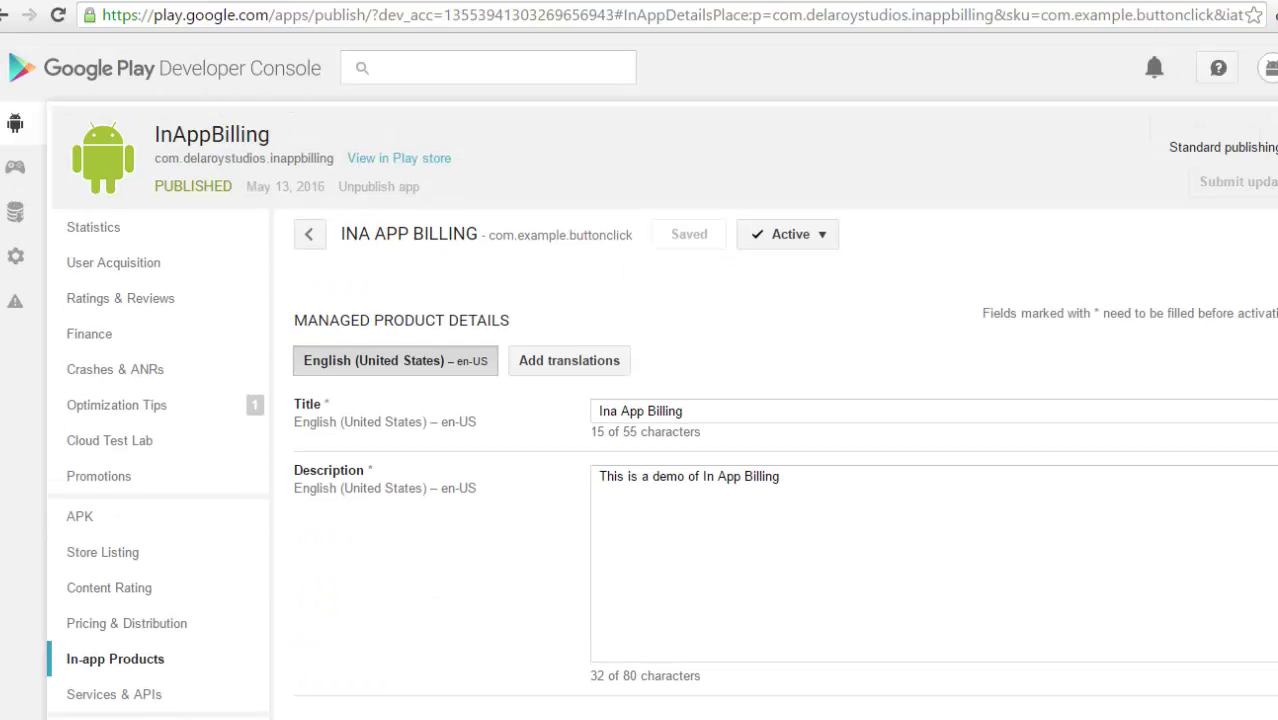